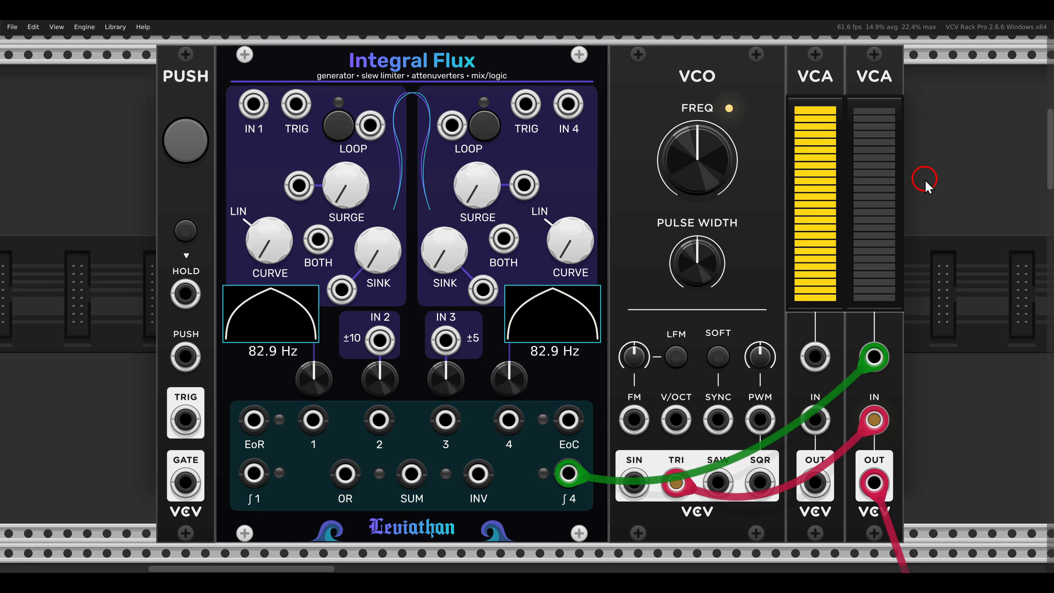
Step: Lengthen channel 4's Sink on Integral Flux to bring its rate to about 7.3 Hz while looping, and stop the loop
{"action": "left_click", "coordinate": [486, 126]}
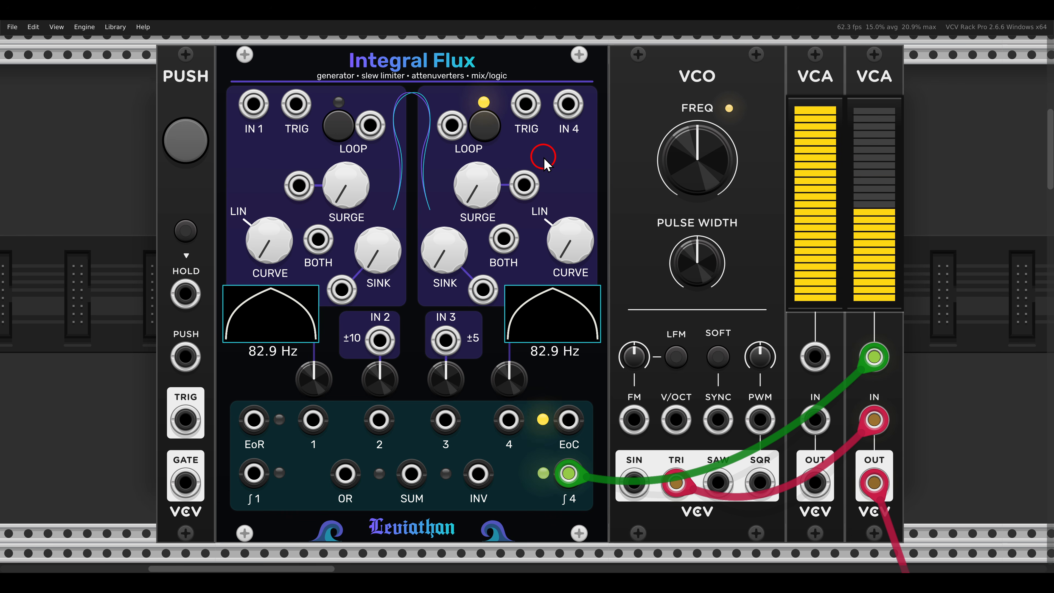
{"action": "left_click_drag", "start_coordinate": [453, 270], "coordinate": [454, 240]}
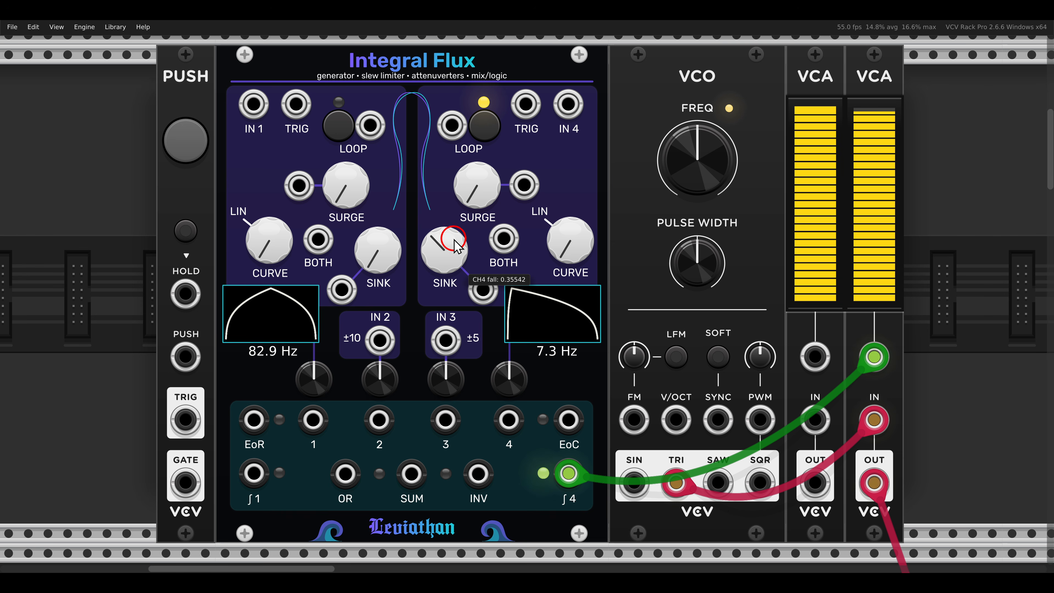
{"action": "left_click", "coordinate": [488, 133]}
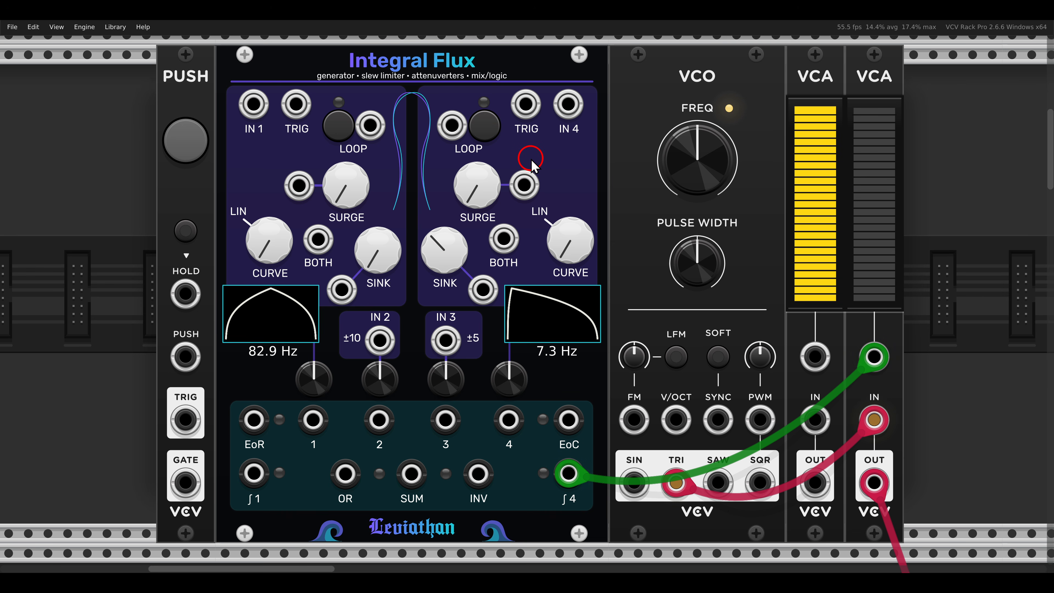
Step: Loop channel 1 of Integral Flux and patch its attenuverter output into channel 4's Sink CV input
{"action": "left_click", "coordinate": [345, 130]}
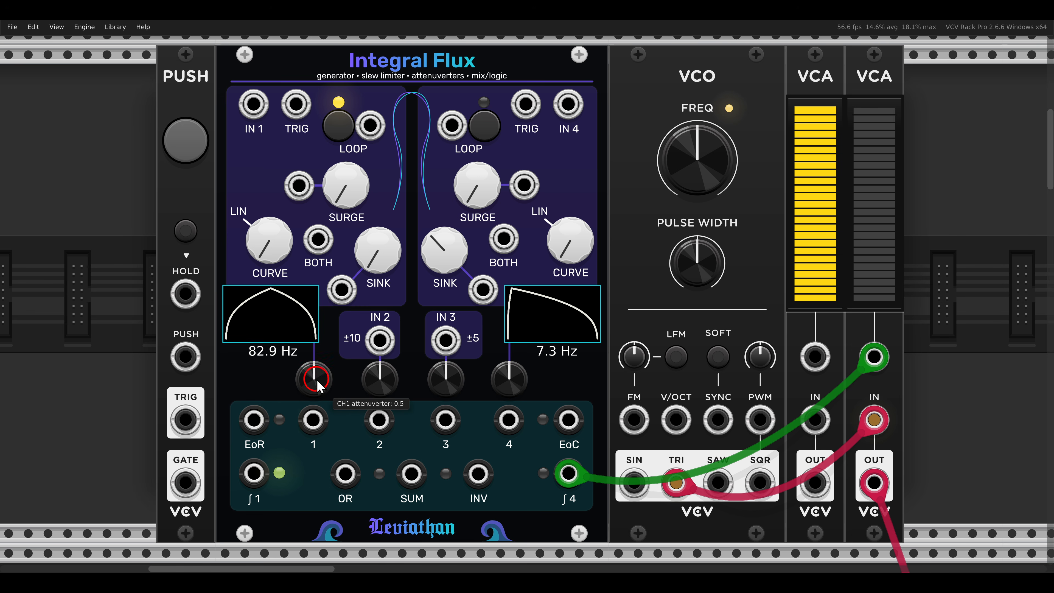
{"action": "mouse_move", "coordinate": [316, 380]}
{"action": "left_mouse_down"}
{"action": "mouse_move", "coordinate": [318, 361]}
{"action": "mouse_move", "coordinate": [321, 415]}
{"action": "mouse_move", "coordinate": [321, 365]}
{"action": "mouse_move", "coordinate": [320, 376]}
{"action": "left_mouse_up"}
{"action": "left_click_drag", "start_coordinate": [312, 420], "coordinate": [483, 289]}
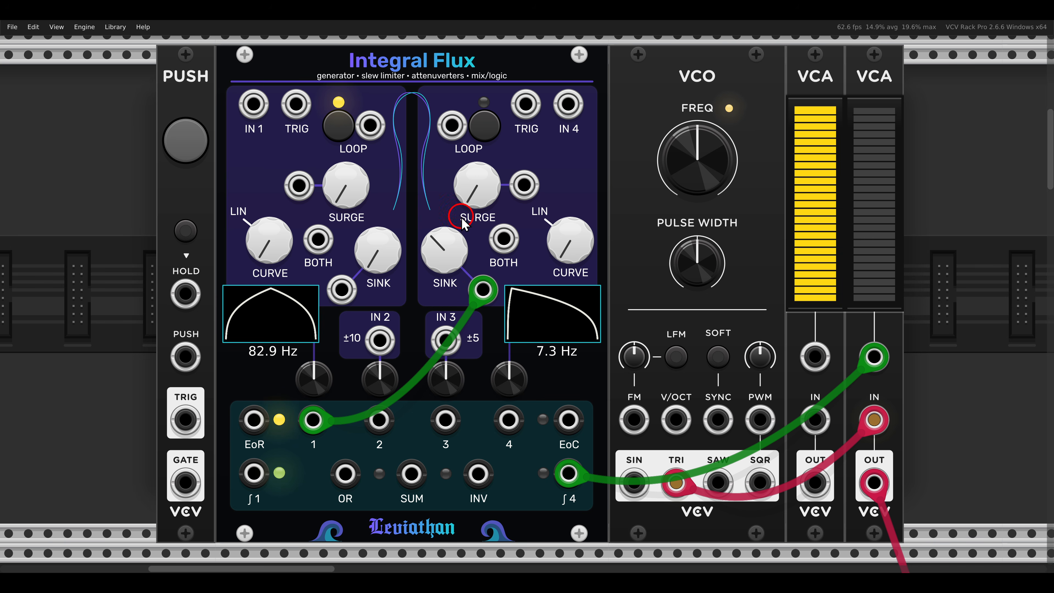
Step: Loop channel 4 and shape channel 1 with a nearly linear Curve and a long Sink at about 539 mHz
{"action": "left_click", "coordinate": [478, 136]}
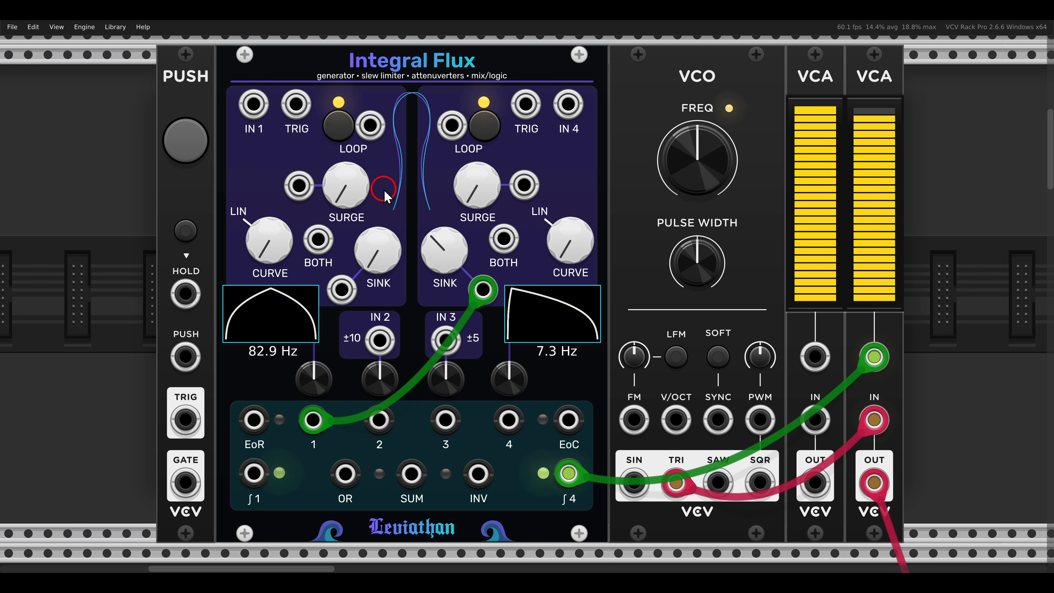
{"action": "left_click_drag", "start_coordinate": [370, 269], "coordinate": [365, 257]}
{"action": "mouse_move", "coordinate": [286, 232]}
{"action": "left_mouse_down"}
{"action": "mouse_move", "coordinate": [275, 235]}
{"action": "mouse_move", "coordinate": [280, 220]}
{"action": "left_mouse_up"}
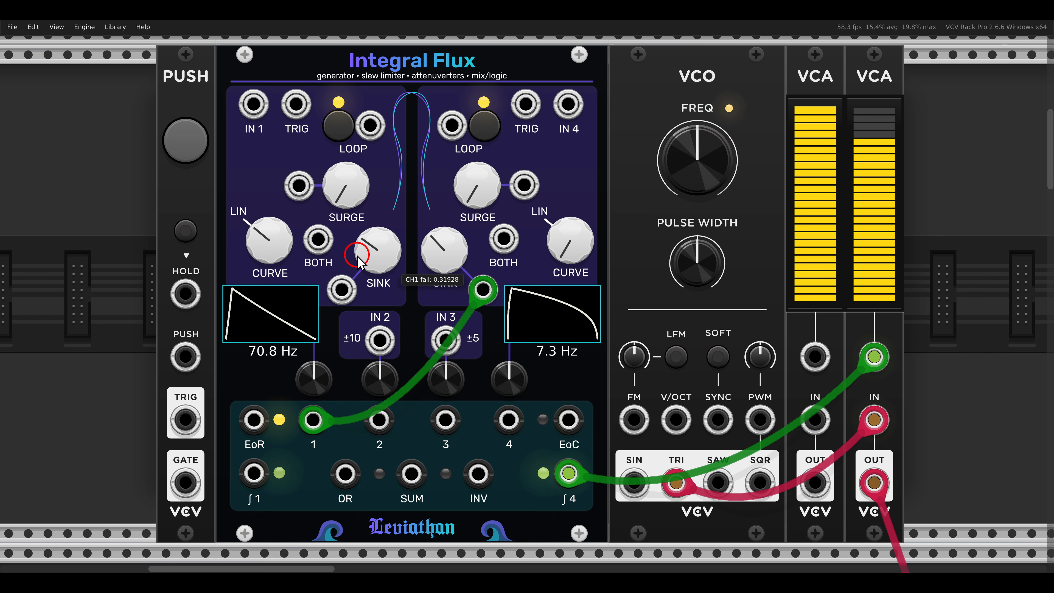
{"action": "left_click_drag", "start_coordinate": [358, 244], "coordinate": [350, 196]}
Step: Raise channel 1's attenuverter well above its centre and switch off looping on channels 1 and 4
{"action": "left_click_drag", "start_coordinate": [307, 365], "coordinate": [305, 343]}
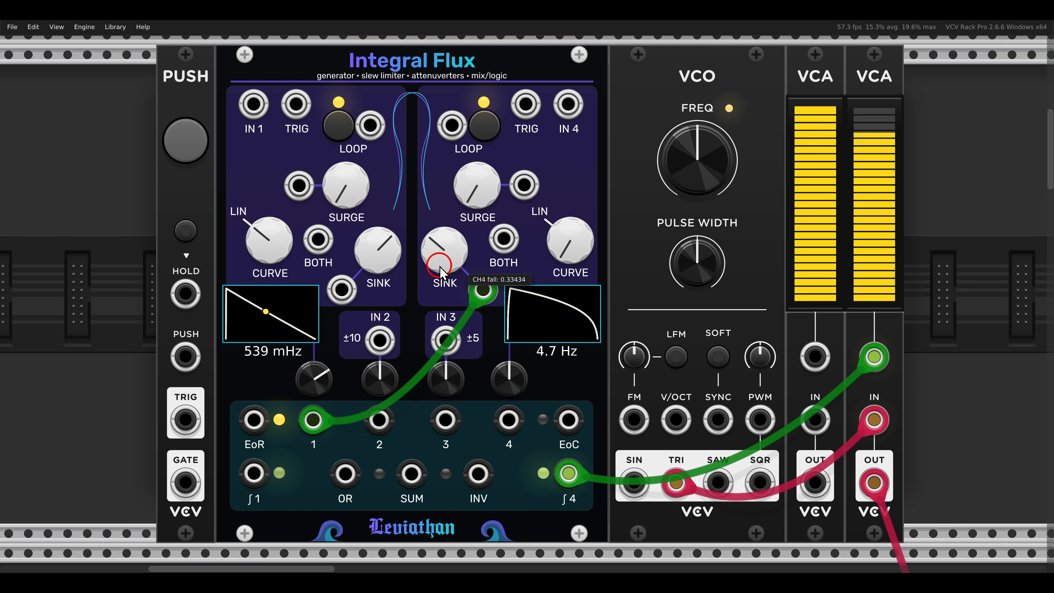
{"action": "left_click_drag", "start_coordinate": [305, 379], "coordinate": [307, 382]}
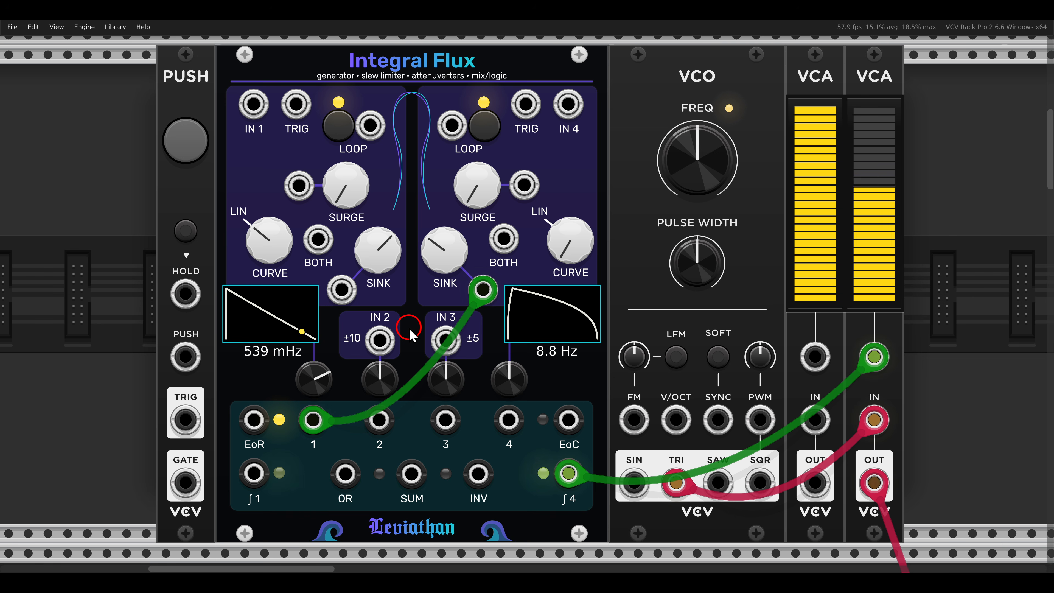
{"action": "left_click", "coordinate": [339, 125]}
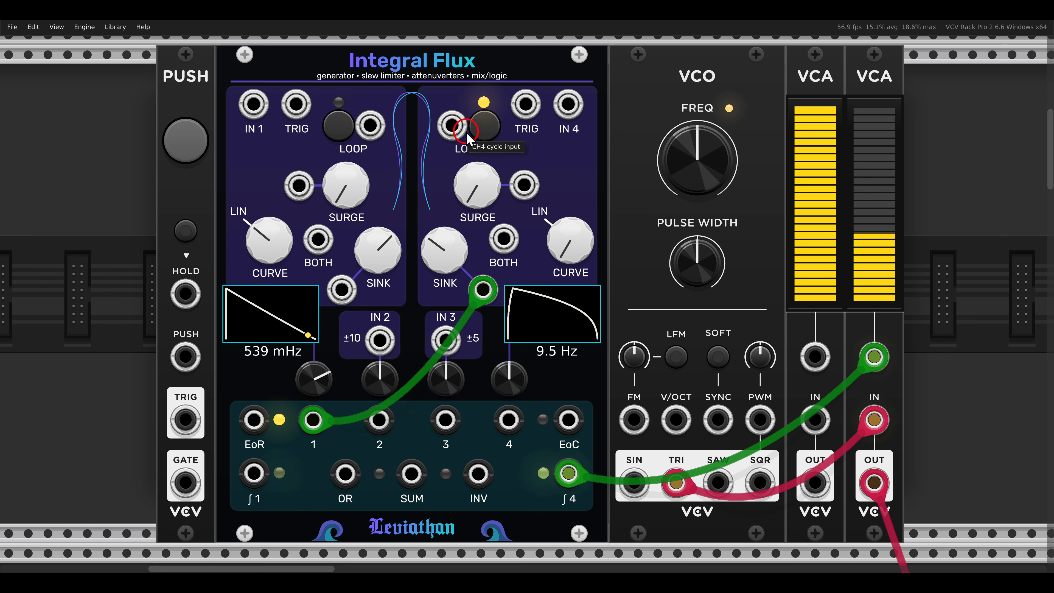
{"action": "left_click", "coordinate": [485, 126]}
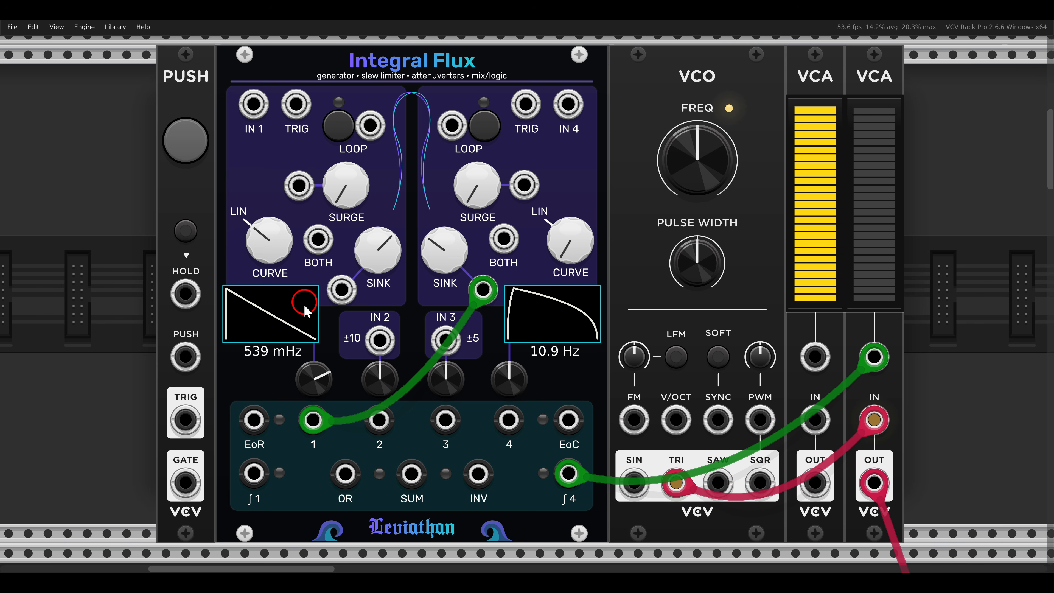
Step: Patch the PUSH module's TRIG output into channel 1's TRIG input on Integral Flux
{"action": "left_click_drag", "start_coordinate": [185, 419], "coordinate": [289, 114]}
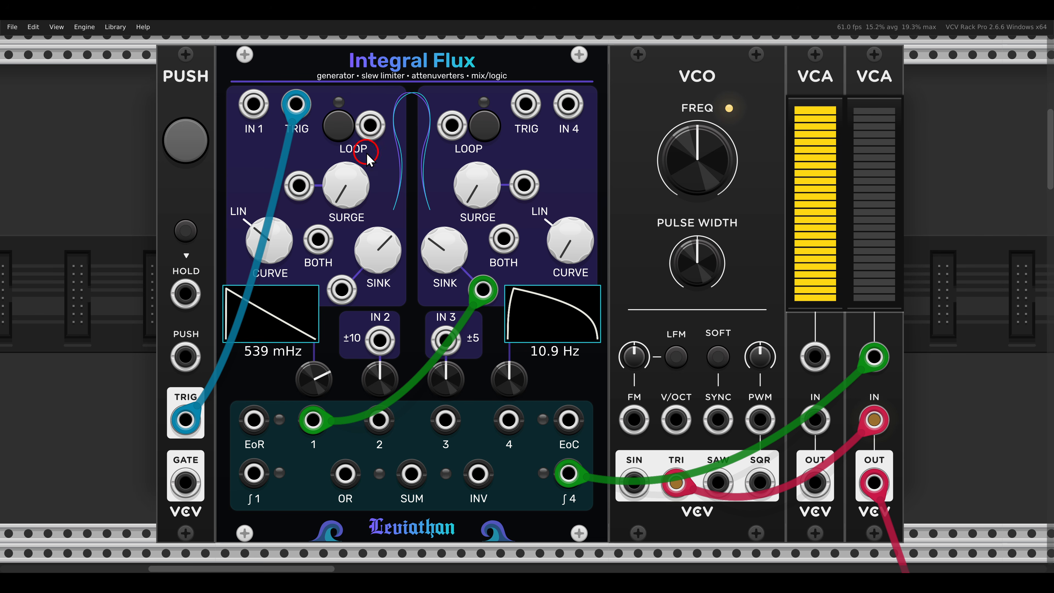
{"action": "left_click_drag", "start_coordinate": [308, 153], "coordinate": [373, 215]}
{"action": "mouse_move", "coordinate": [220, 394]}
{"action": "left_mouse_down"}
{"action": "mouse_move", "coordinate": [272, 438]}
{"action": "mouse_move", "coordinate": [291, 438]}
{"action": "left_mouse_up"}
Step: Patch the EoR output into channel 4's Loop input and fire several test triggers from the PUSH module
{"action": "left_click_drag", "start_coordinate": [253, 420], "coordinate": [446, 135]}
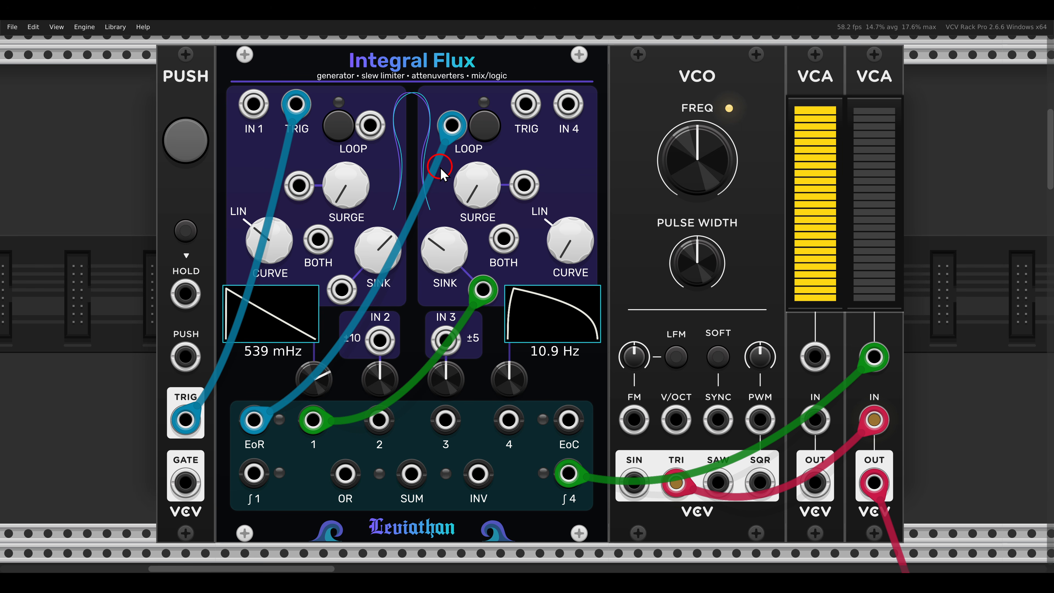
{"action": "left_click", "coordinate": [192, 148]}
{"action": "left_click", "coordinate": [185, 137]}
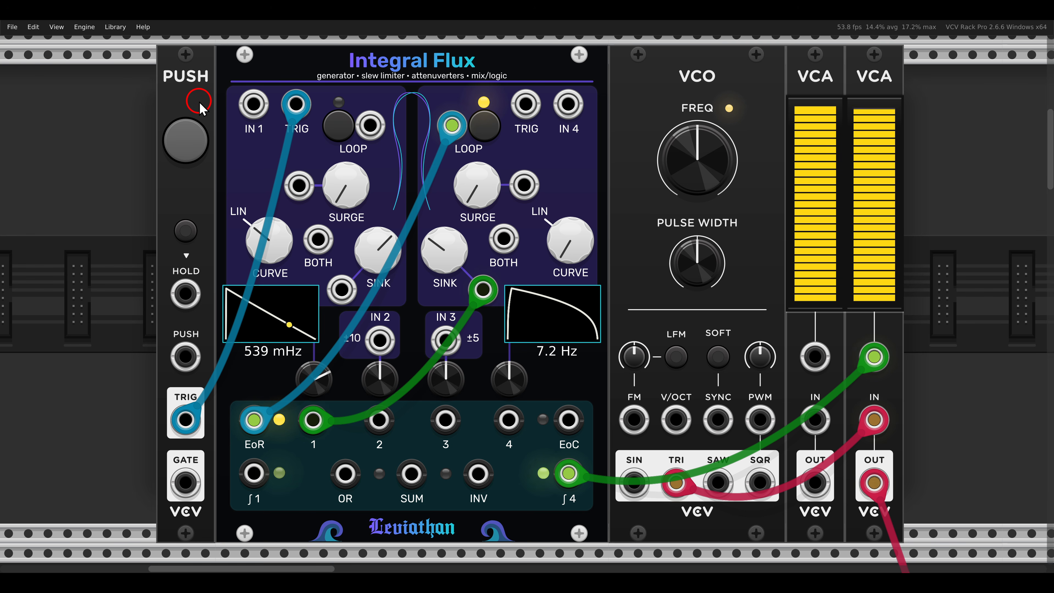
{"action": "left_click", "coordinate": [192, 134]}
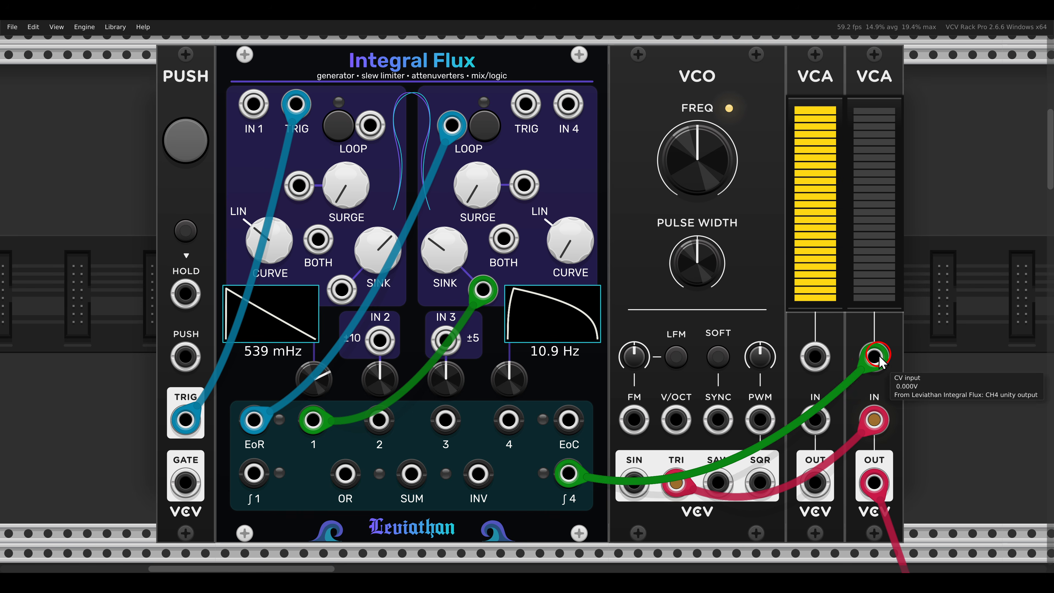
Step: Route ∫4 through the first VCA to the second VCA's CV input, control the first VCA with ∫1, and fire test triggers
{"action": "left_click_drag", "start_coordinate": [873, 356], "coordinate": [815, 419]}
{"action": "left_click_drag", "start_coordinate": [814, 482], "coordinate": [874, 356]}
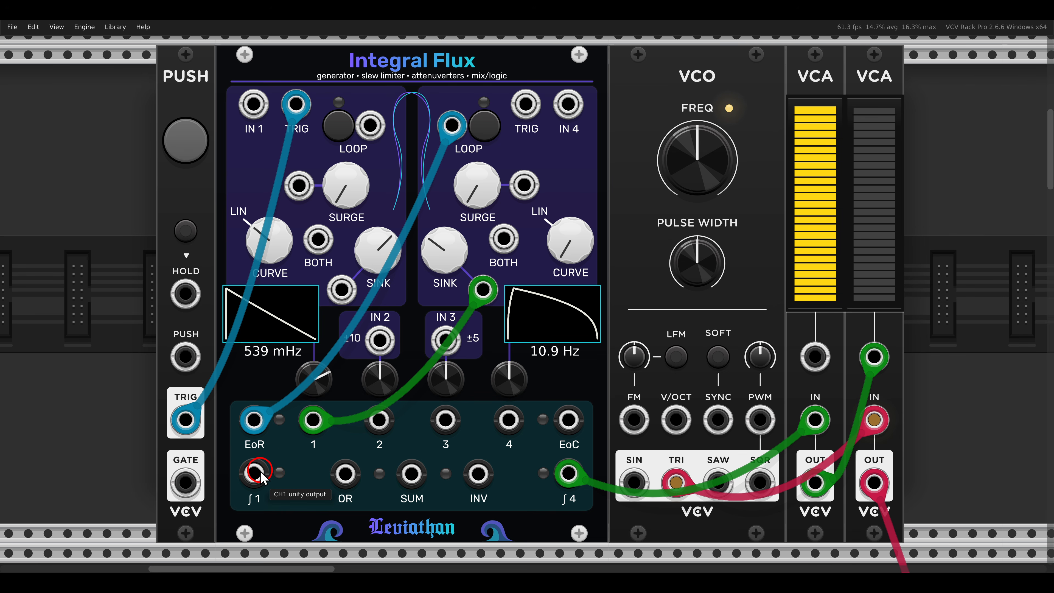
{"action": "left_click_drag", "start_coordinate": [253, 473], "coordinate": [814, 356]}
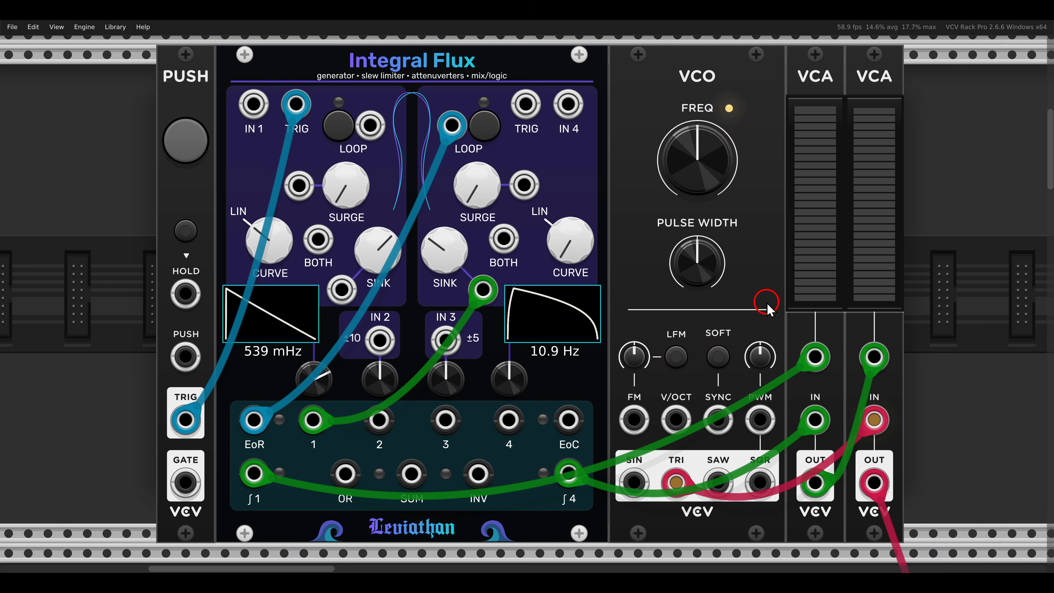
{"action": "left_click", "coordinate": [185, 139]}
{"action": "left_click", "coordinate": [185, 140]}
Step: Go to the Dark Energy patch and unmute its voice
{"action": "key", "text": "shift+2"}
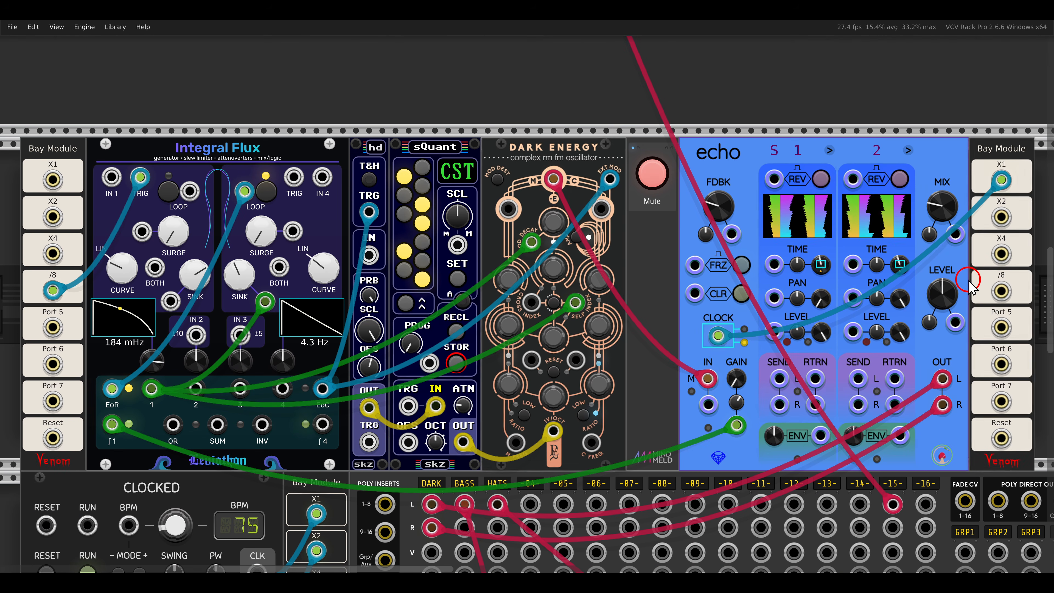
{"action": "left_click_drag", "start_coordinate": [487, 120], "coordinate": [606, 180]}
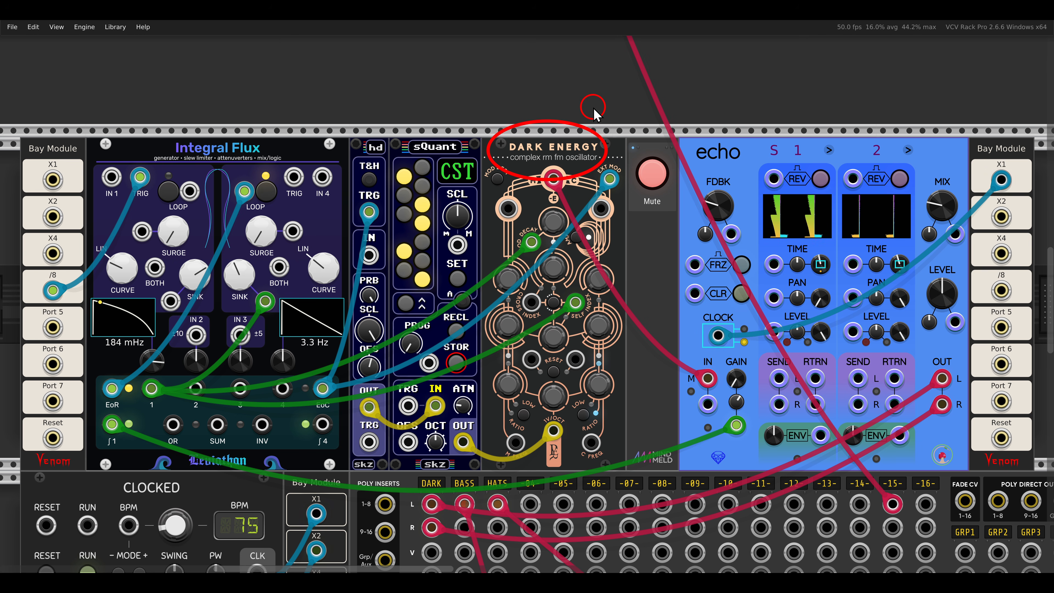
{"action": "left_click_drag", "start_coordinate": [296, 365], "coordinate": [345, 397]}
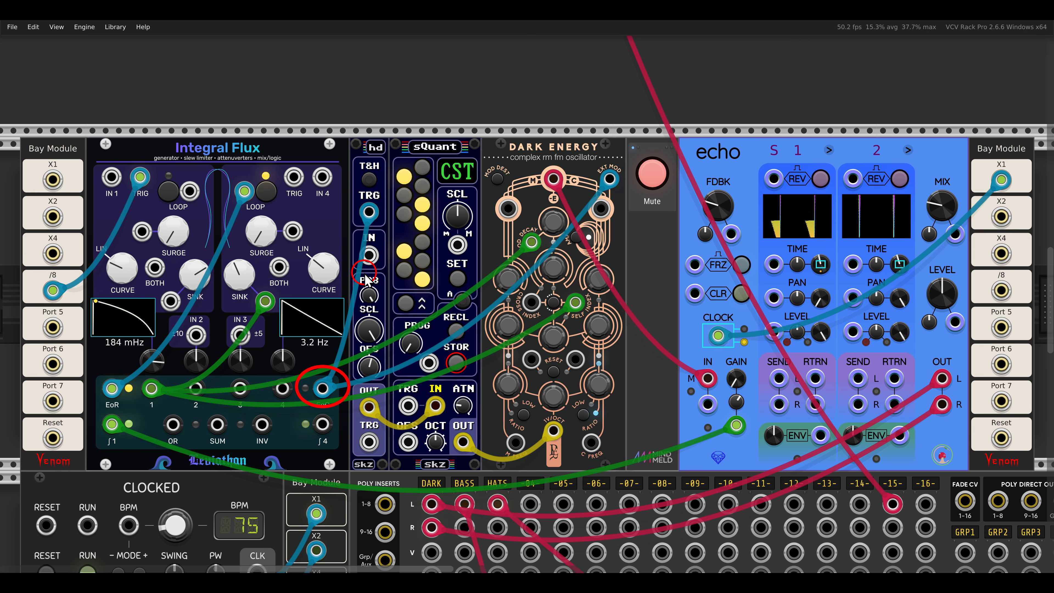
{"action": "left_click_drag", "start_coordinate": [343, 192], "coordinate": [393, 244]}
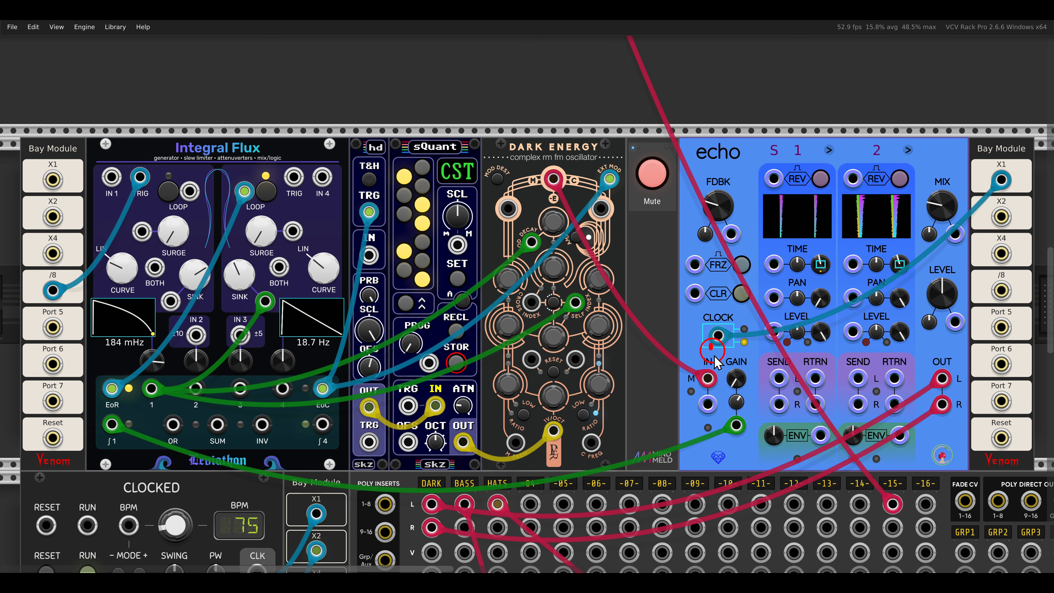
{"action": "left_click_drag", "start_coordinate": [710, 344], "coordinate": [765, 453]}
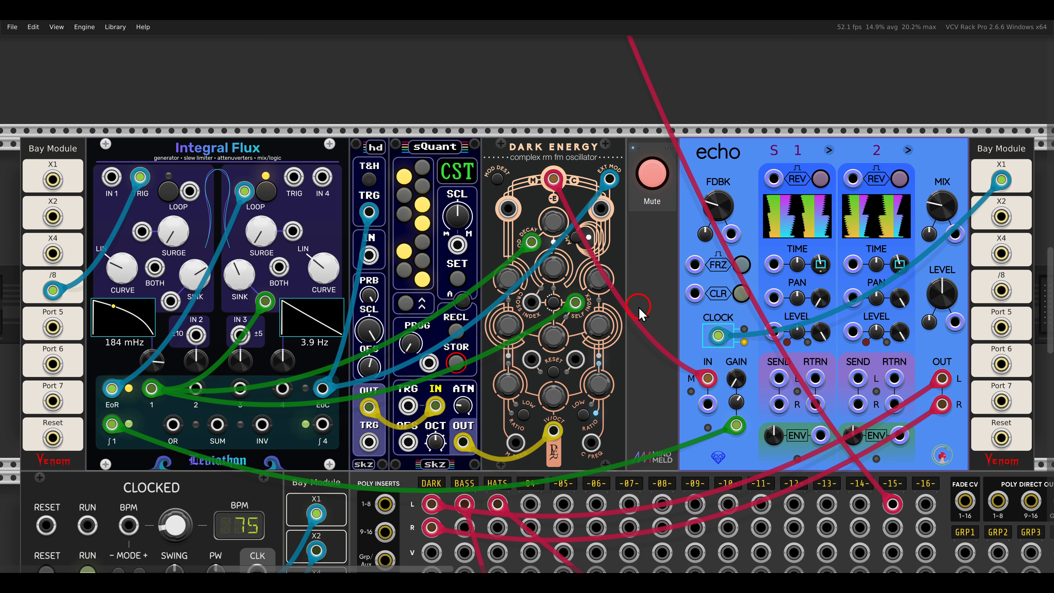
{"action": "left_click", "coordinate": [653, 183]}
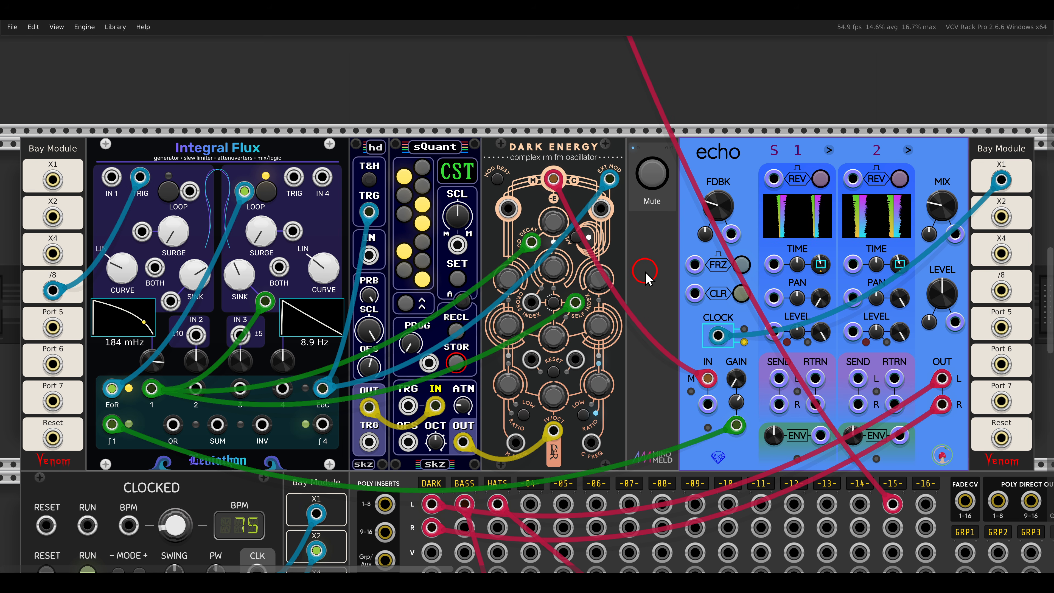
Step: Go to the bass patch with the Pony VCO and VCF and unmute its voice
{"action": "key", "text": "shift+2"}
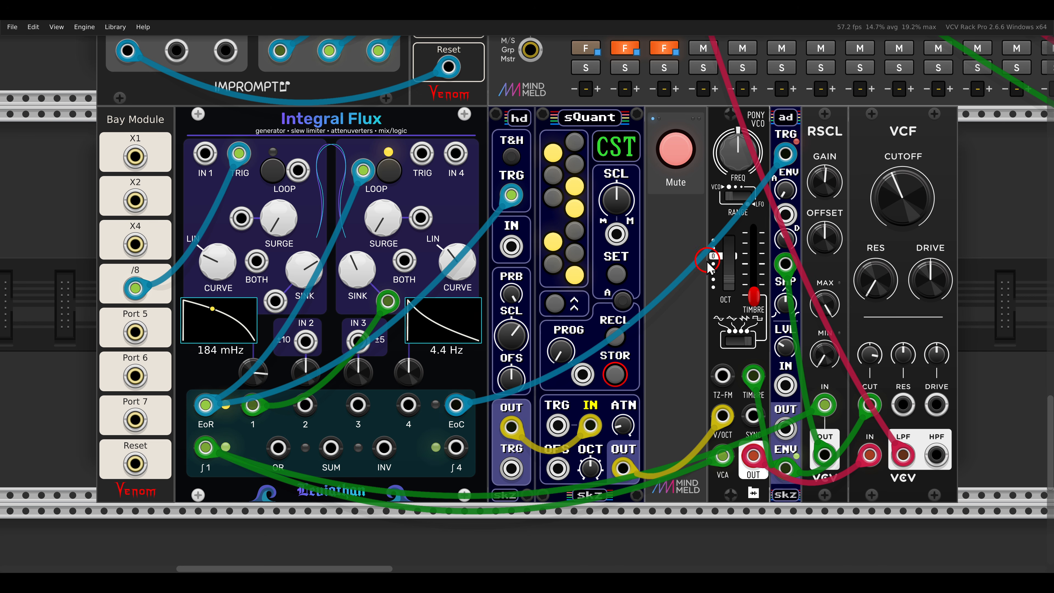
{"action": "left_click", "coordinate": [681, 260]}
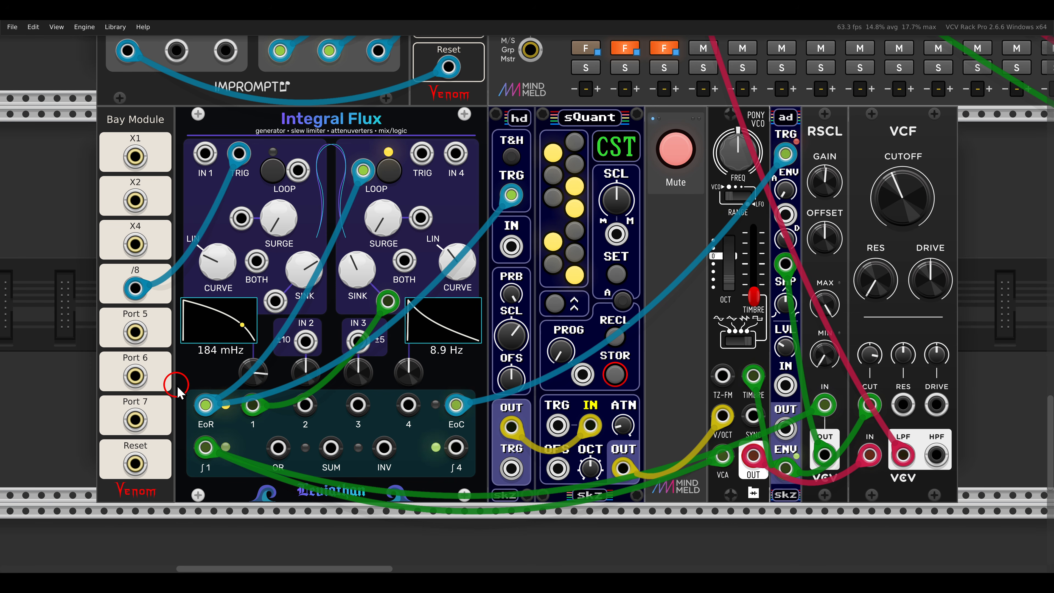
{"action": "left_click_drag", "start_coordinate": [177, 385], "coordinate": [233, 429]}
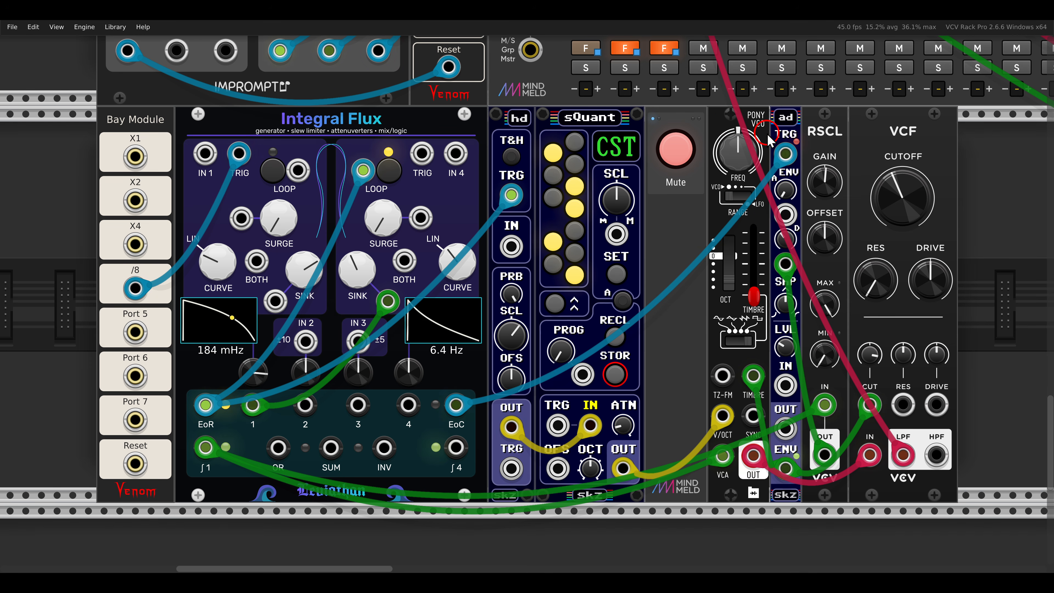
{"action": "left_click", "coordinate": [680, 151]}
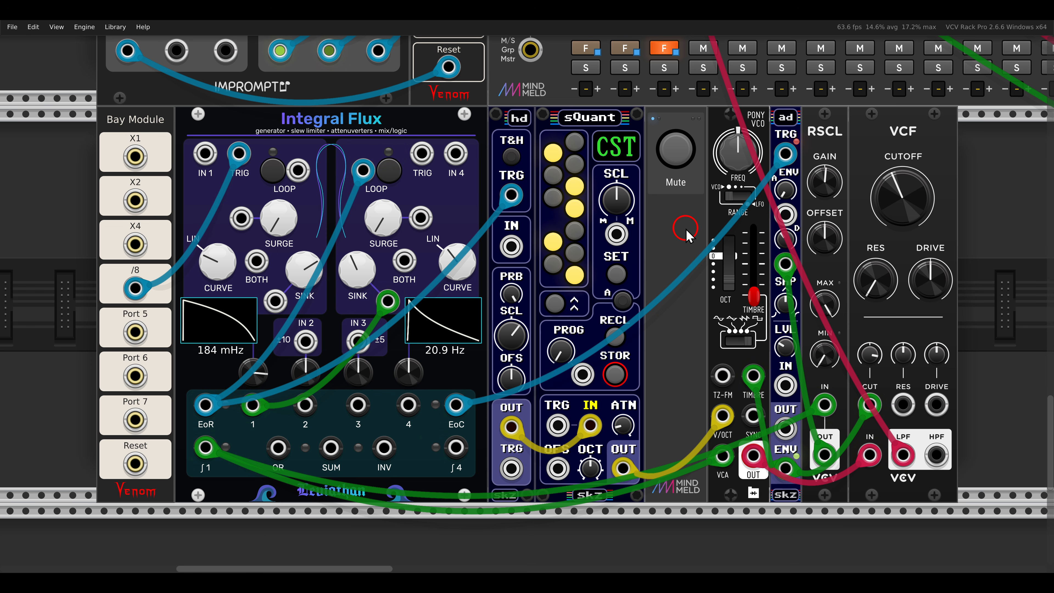
Step: Go to the noise-based hats patch with the Tangents filter and unmute its voice
{"action": "key", "text": "shift+3"}
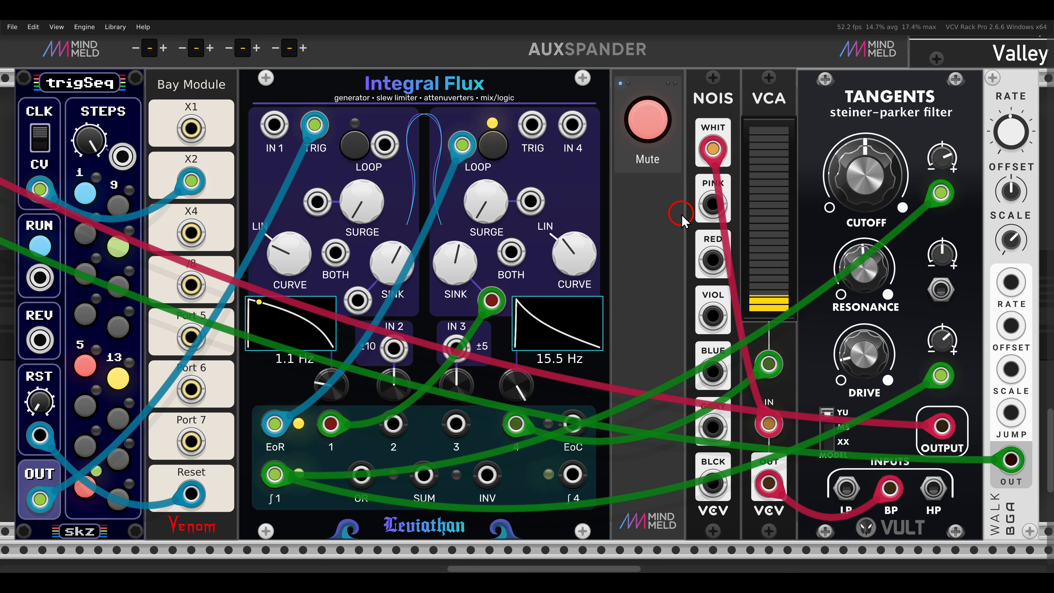
{"action": "left_click", "coordinate": [658, 133]}
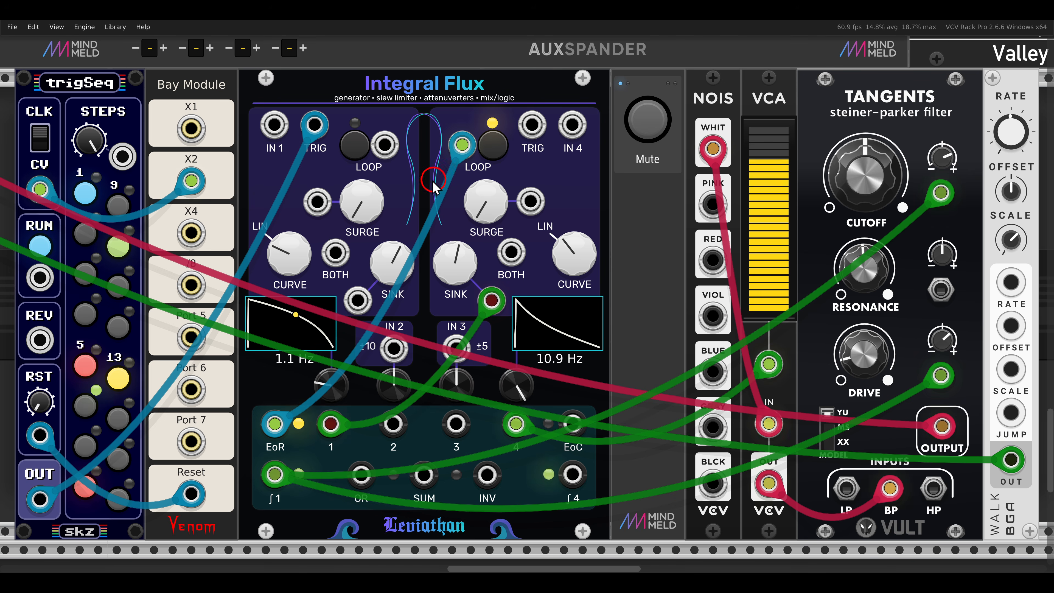
{"action": "left_click", "coordinate": [311, 126]}
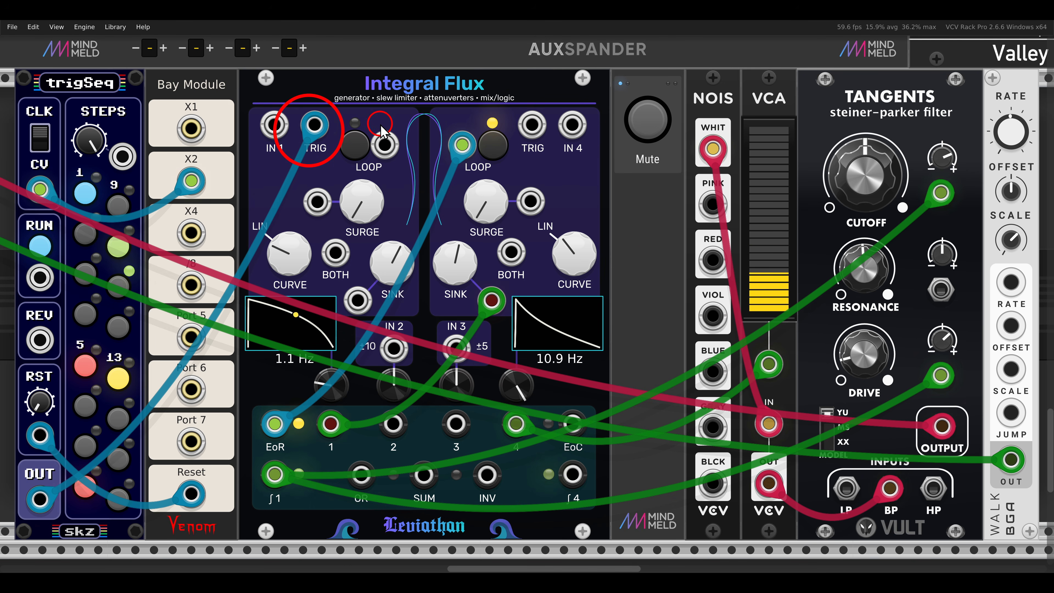
{"action": "left_click", "coordinate": [539, 89]}
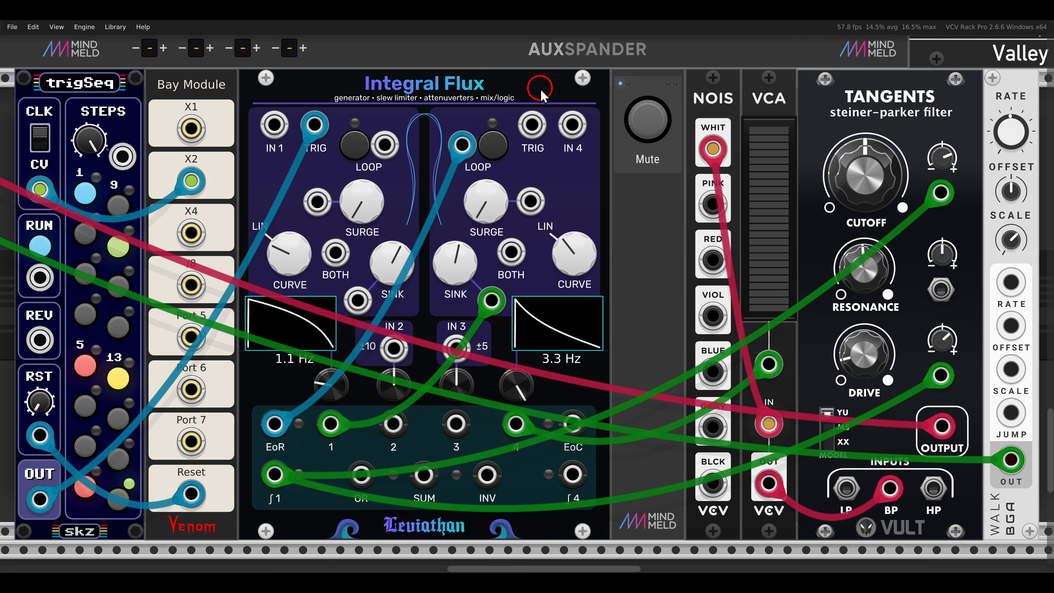
Step: In the XM-OP patch, connect the PGMR sequencer's output C to channel 4's Surge CV input on Integral Flux
{"action": "key", "text": "F4"}
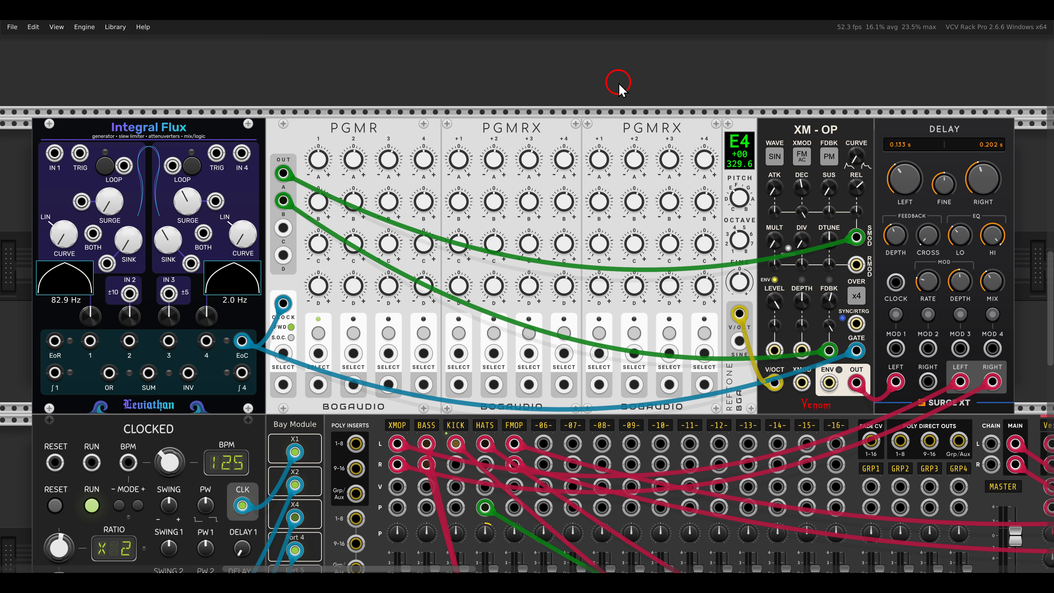
{"action": "left_click_drag", "start_coordinate": [767, 104], "coordinate": [847, 145]}
{"action": "left_click_drag", "start_coordinate": [221, 318], "coordinate": [275, 364]}
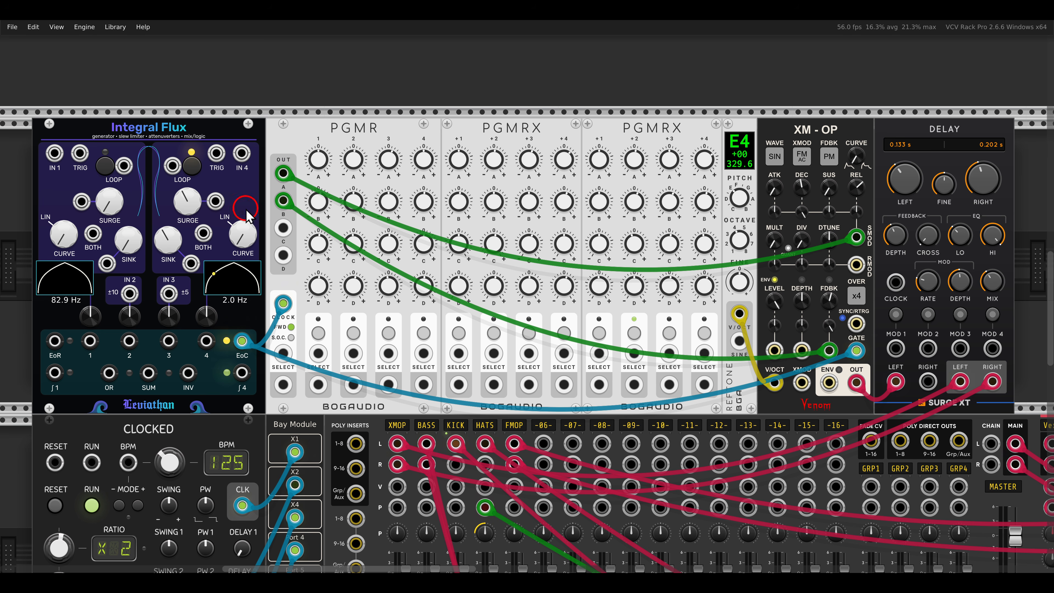
{"action": "left_click_drag", "start_coordinate": [283, 228], "coordinate": [221, 200]}
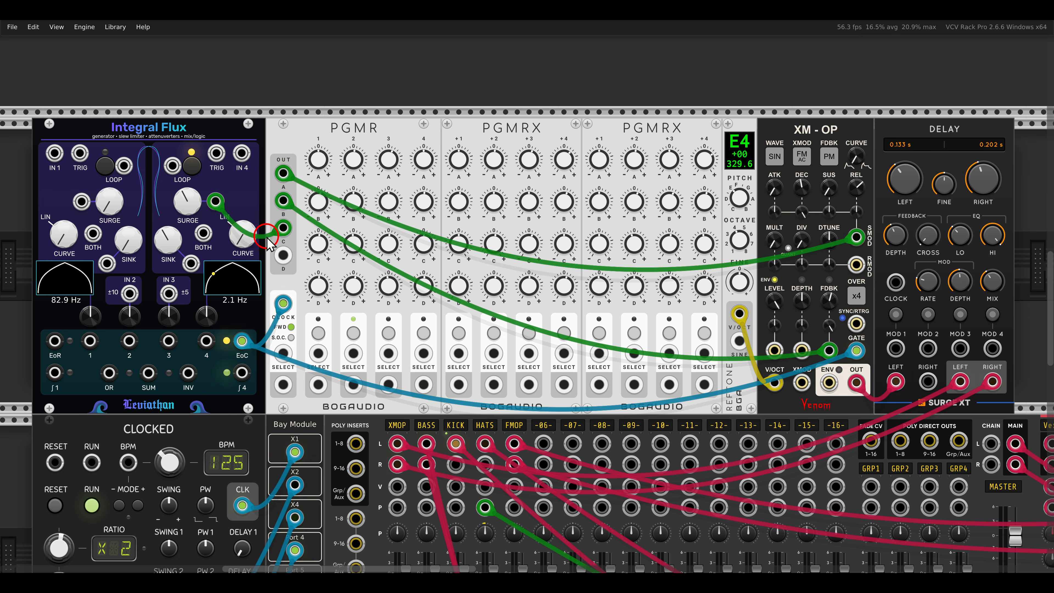
Step: Connect the PGMR sequencer's output D to channel 4's Sink CV input on Integral Flux
{"action": "left_click_drag", "start_coordinate": [283, 255], "coordinate": [266, 264]}
{"action": "left_click_drag", "start_coordinate": [199, 272], "coordinate": [198, 273]}
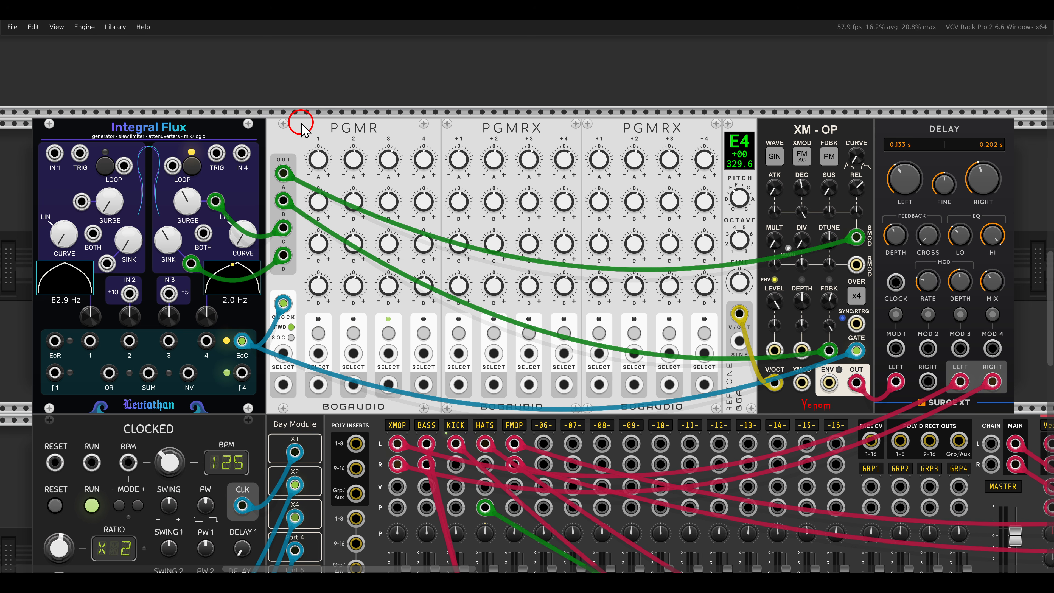
Step: In the Kickall patch, unmute the voice and connect the ADDR-SEQ output to channel 4's Both CV input on Integral Flux
{"action": "key", "text": "shift+2"}
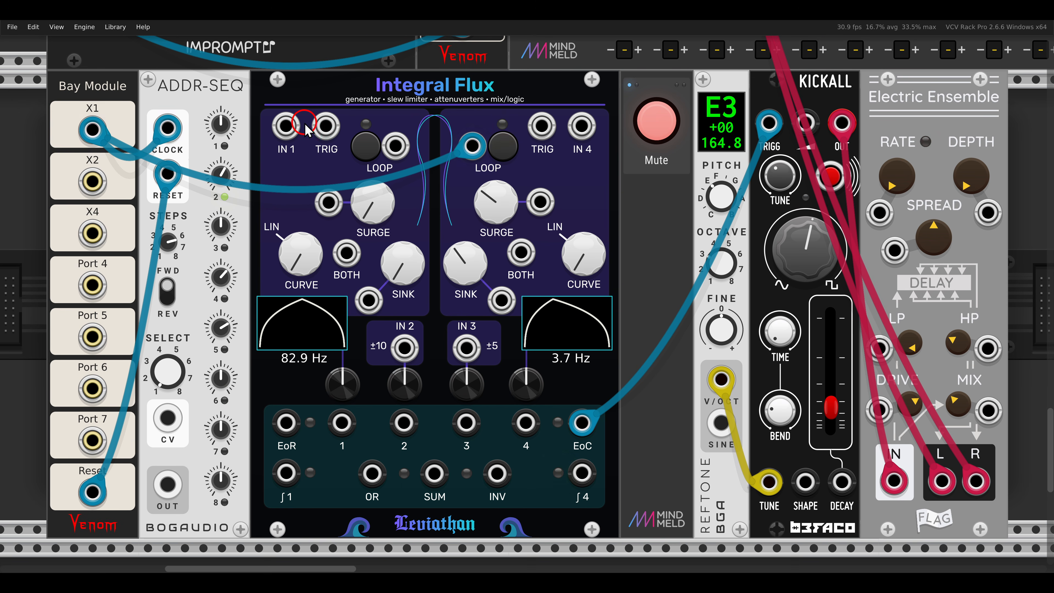
{"action": "left_click", "coordinate": [656, 121]}
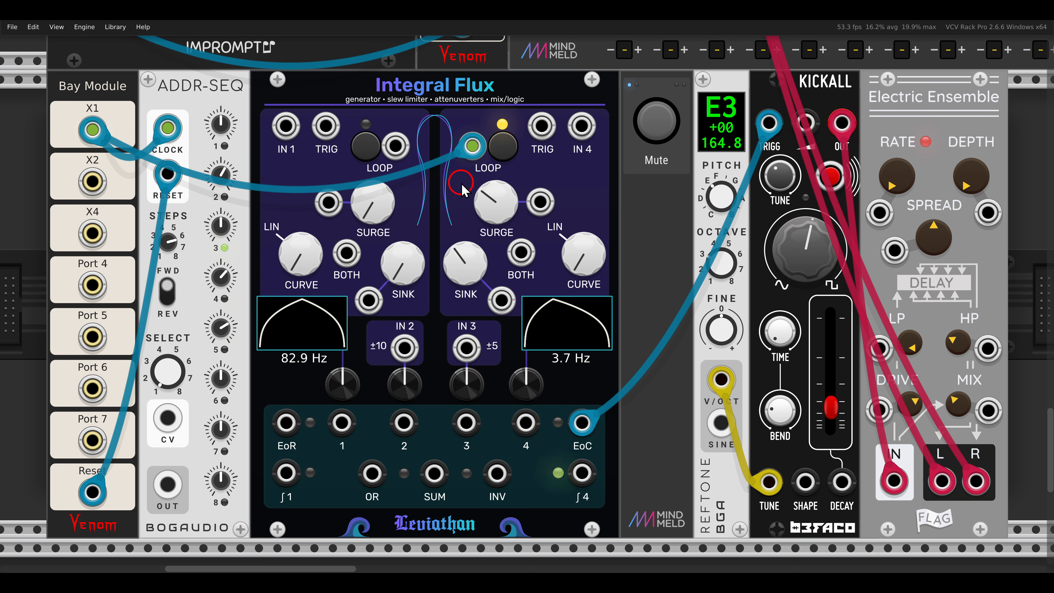
{"action": "left_click_drag", "start_coordinate": [465, 136], "coordinate": [534, 175]}
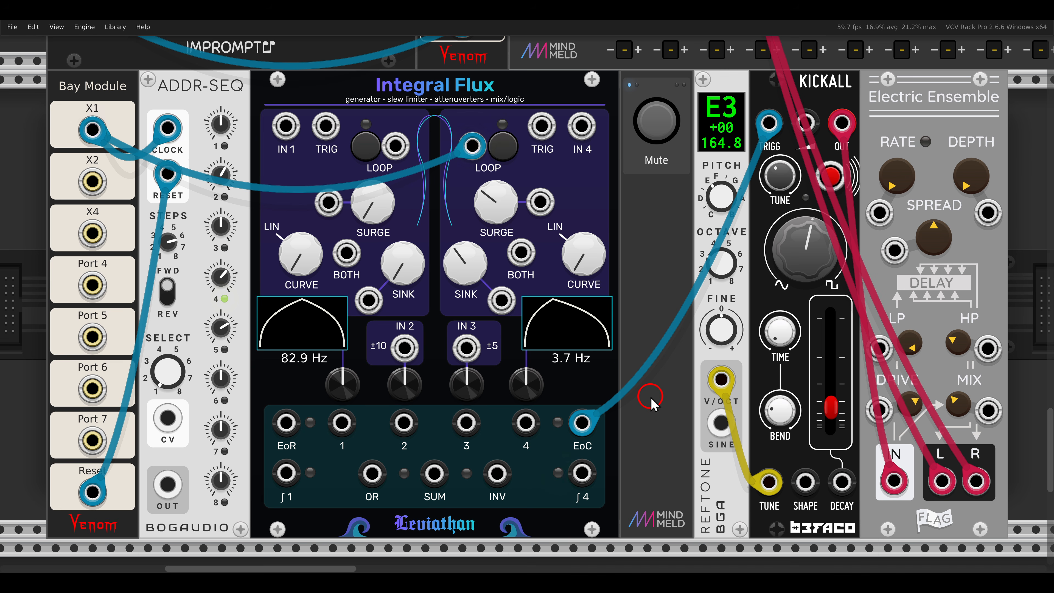
{"action": "left_click_drag", "start_coordinate": [465, 276], "coordinate": [465, 247]}
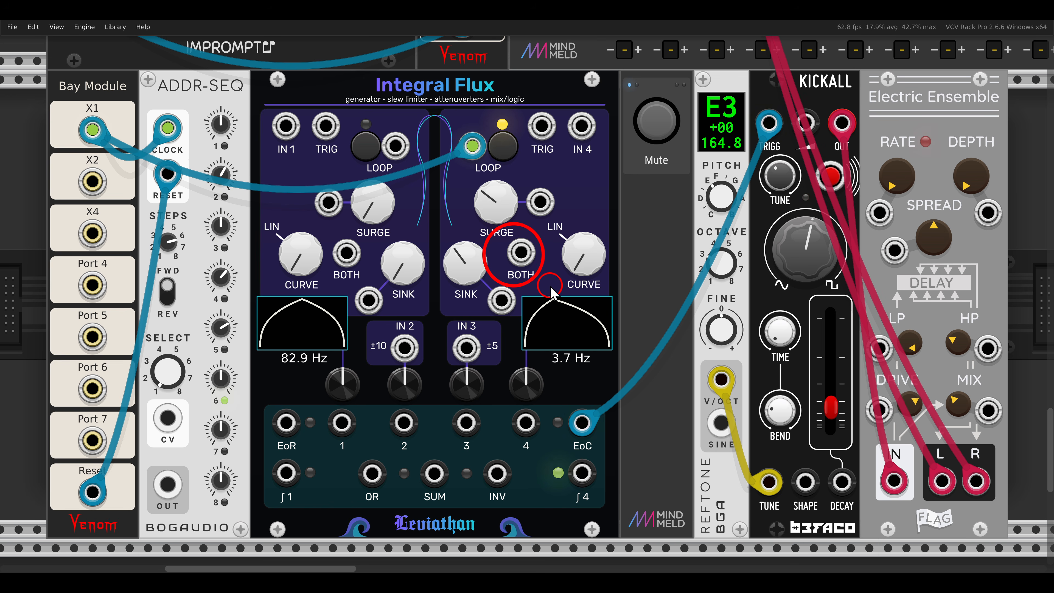
{"action": "mouse_move", "coordinate": [520, 252]}
{"action": "left_mouse_down"}
{"action": "mouse_move", "coordinate": [404, 311]}
{"action": "mouse_move", "coordinate": [173, 481]}
{"action": "left_mouse_up"}
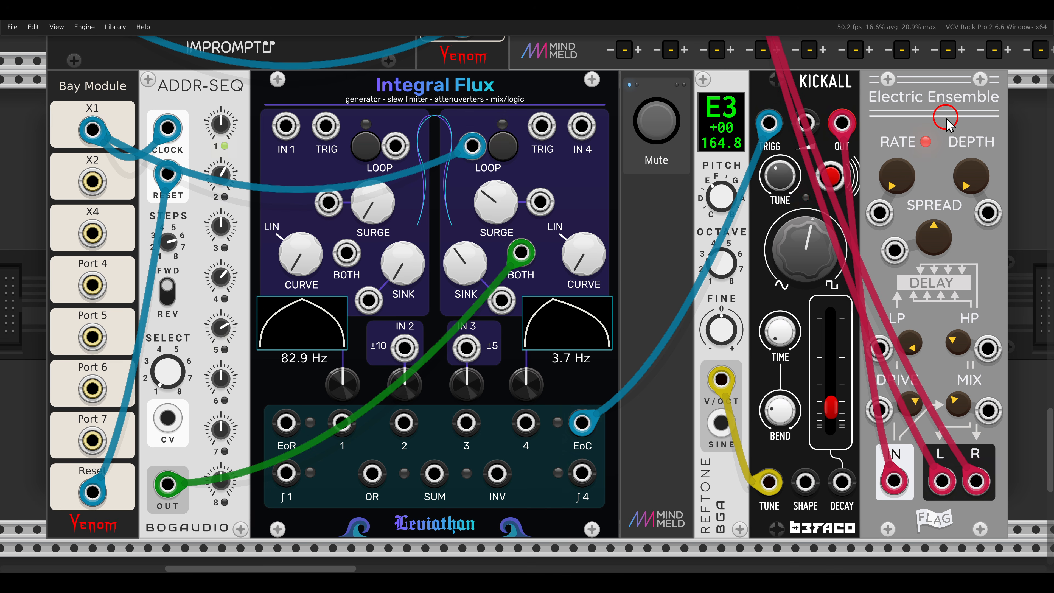
Step: Go to the patch where Integral Flux drives the Kick and Hi Hat modules and unmute both voices
{"action": "key", "text": "shift+2"}
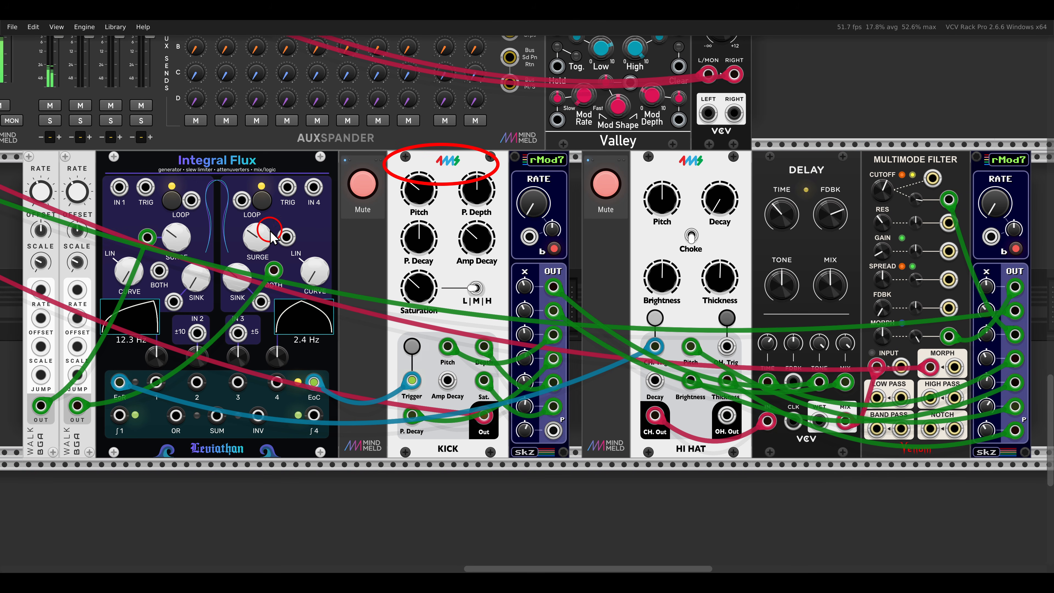
{"action": "left_click", "coordinate": [363, 183]}
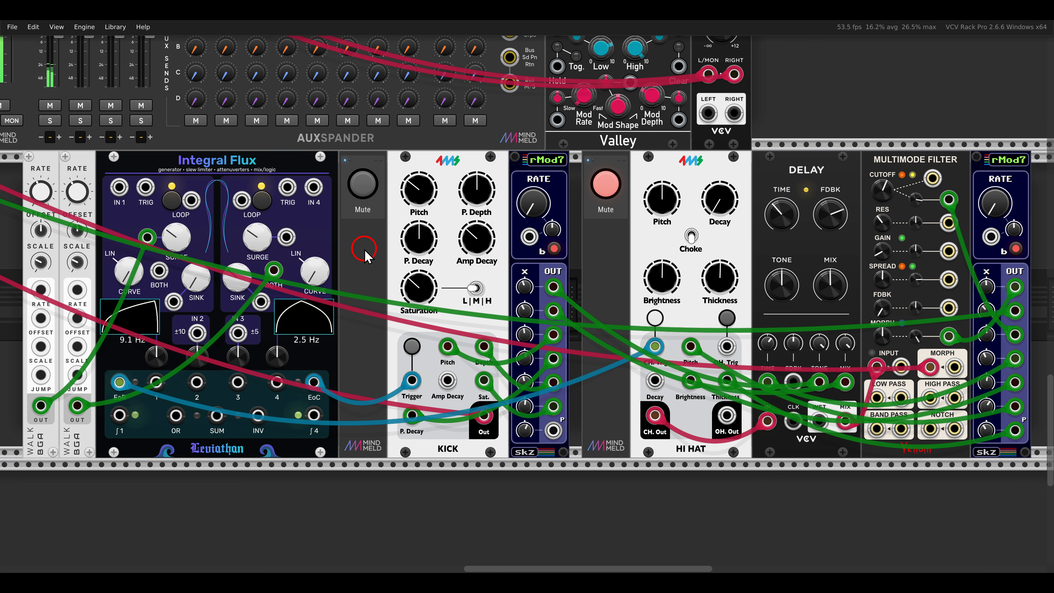
{"action": "left_click_drag", "start_coordinate": [122, 182], "coordinate": [185, 251]}
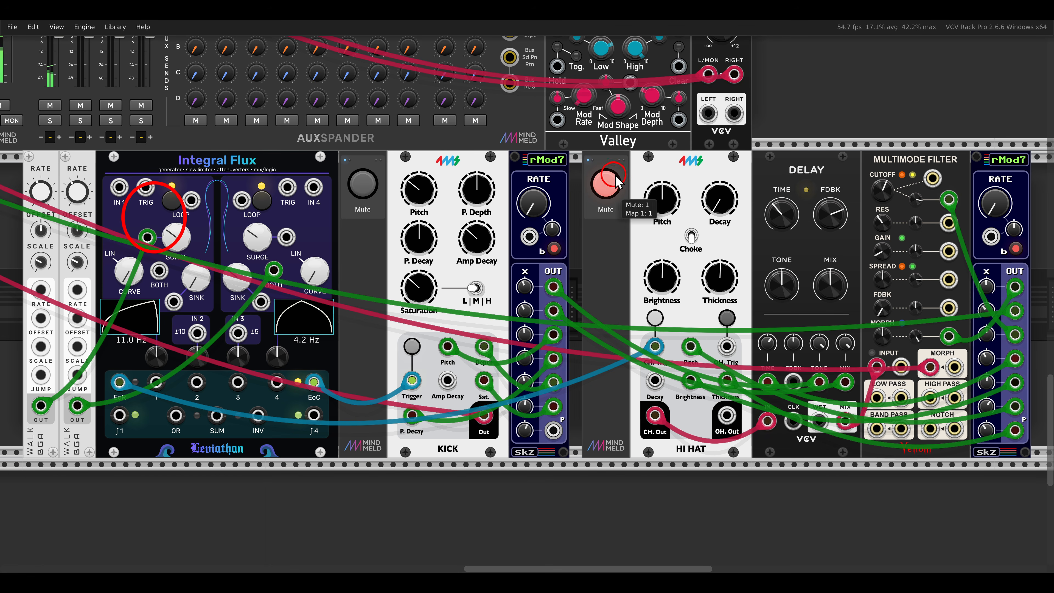
{"action": "left_click_drag", "start_coordinate": [647, 142], "coordinate": [732, 184]}
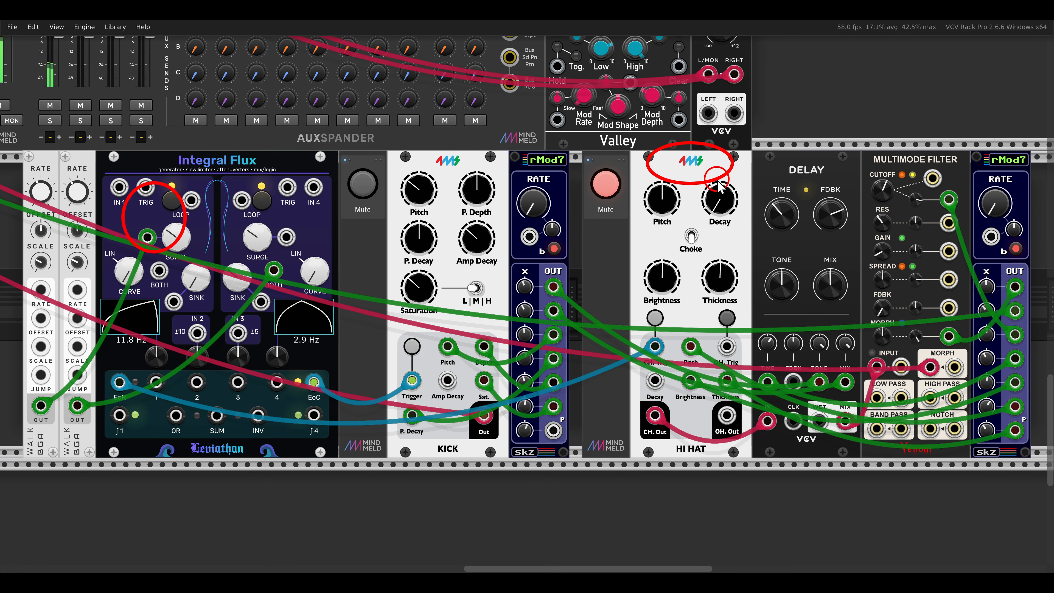
{"action": "left_click_drag", "start_coordinate": [770, 149], "coordinate": [839, 190]}
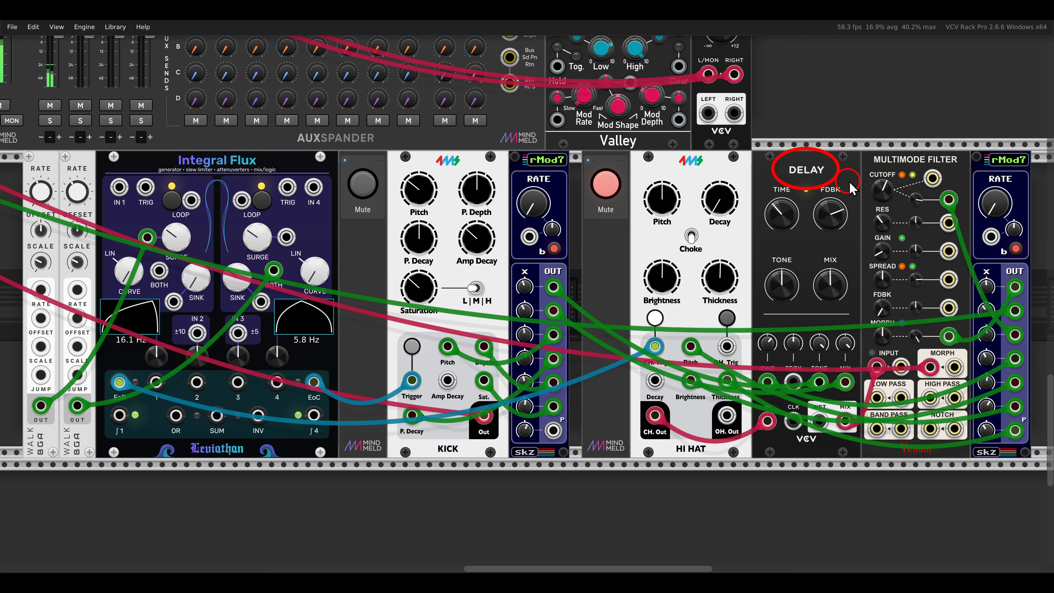
{"action": "left_click", "coordinate": [594, 188]}
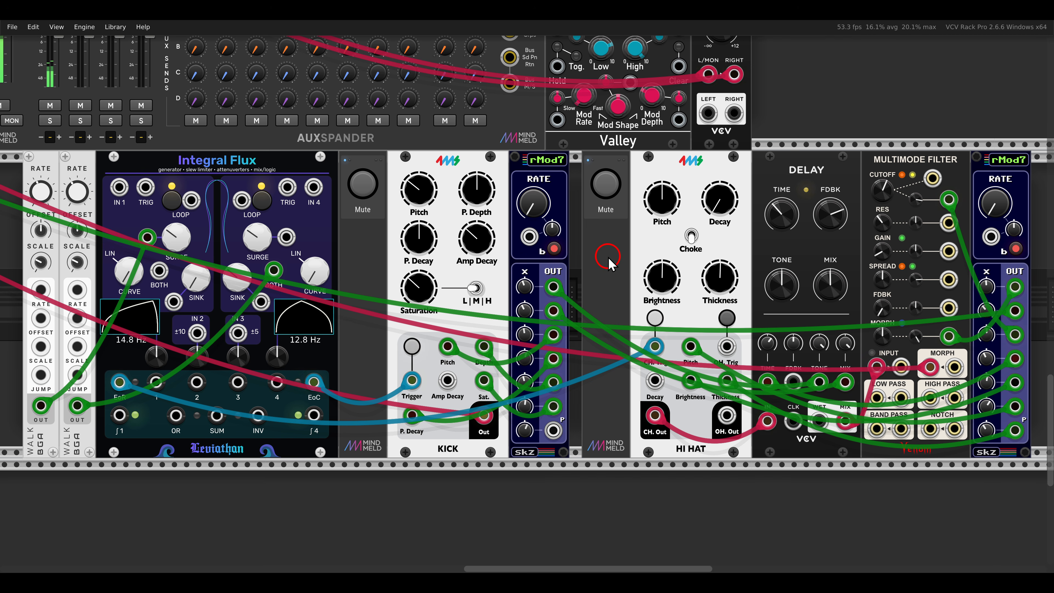
Step: Go to the dual FM-OP patch, where clock X4 triggers both Integral Flux channels, and solo its voice
{"action": "scroll", "coordinate": [608, 264], "scroll_direction": "up", "scroll_amount": 10}
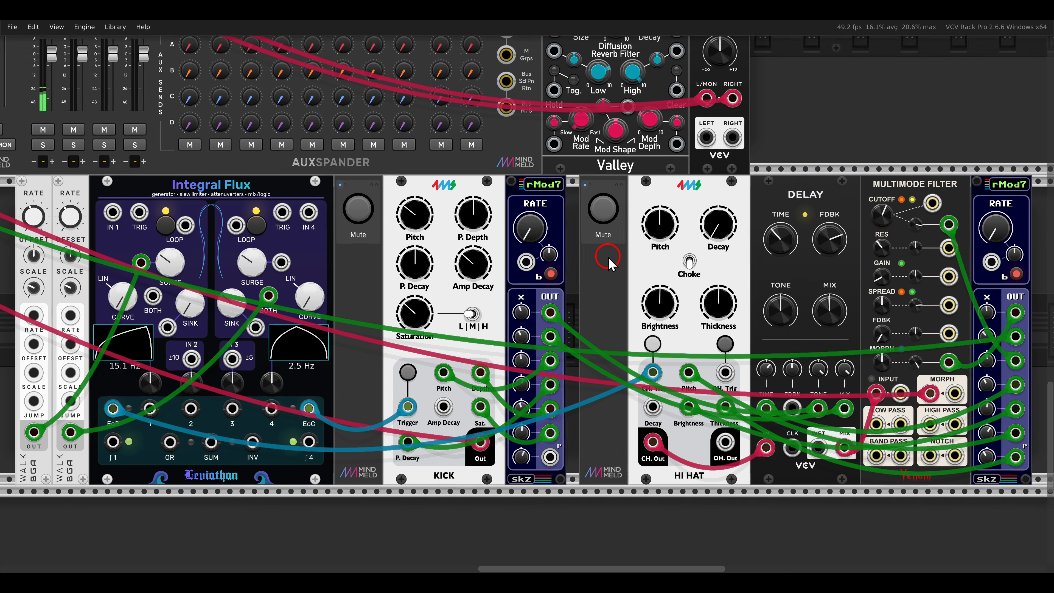
{"action": "scroll", "coordinate": [608, 262], "scroll_direction": "up", "scroll_amount": 2}
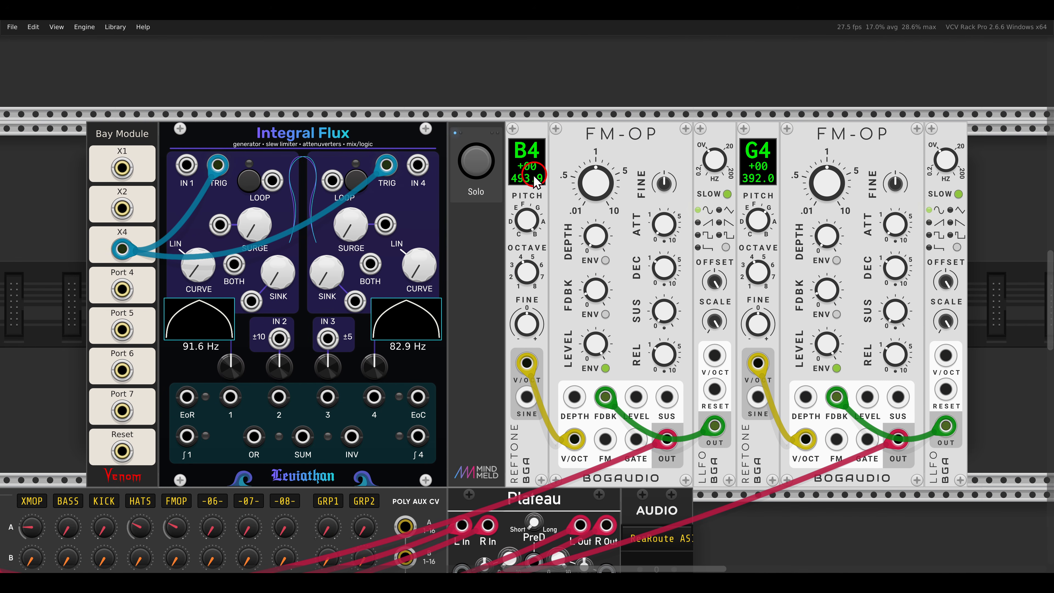
{"action": "left_click", "coordinate": [476, 161]}
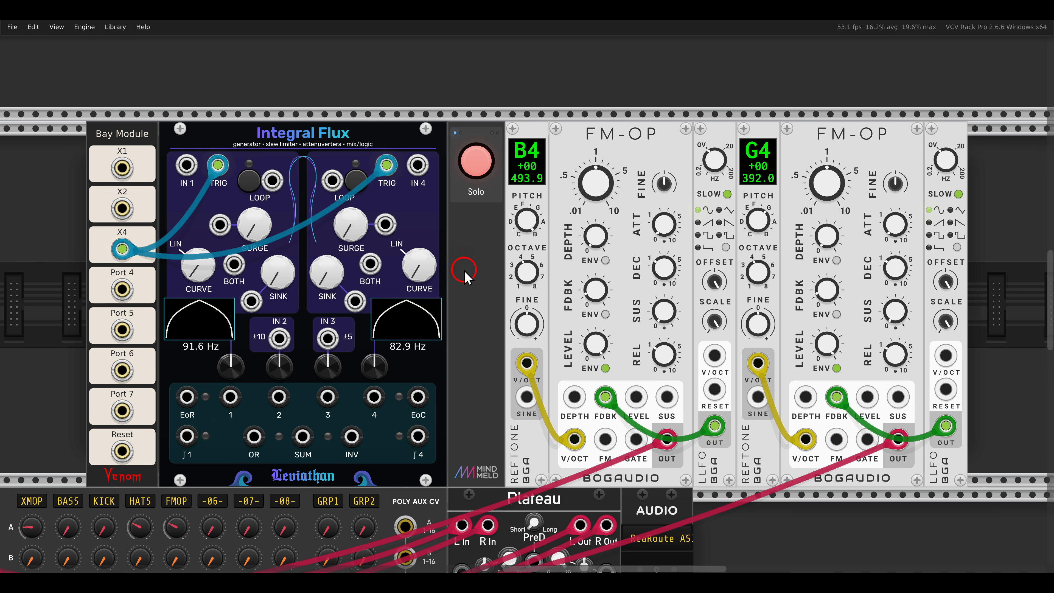
{"action": "left_click_drag", "start_coordinate": [185, 150], "coordinate": [259, 194]}
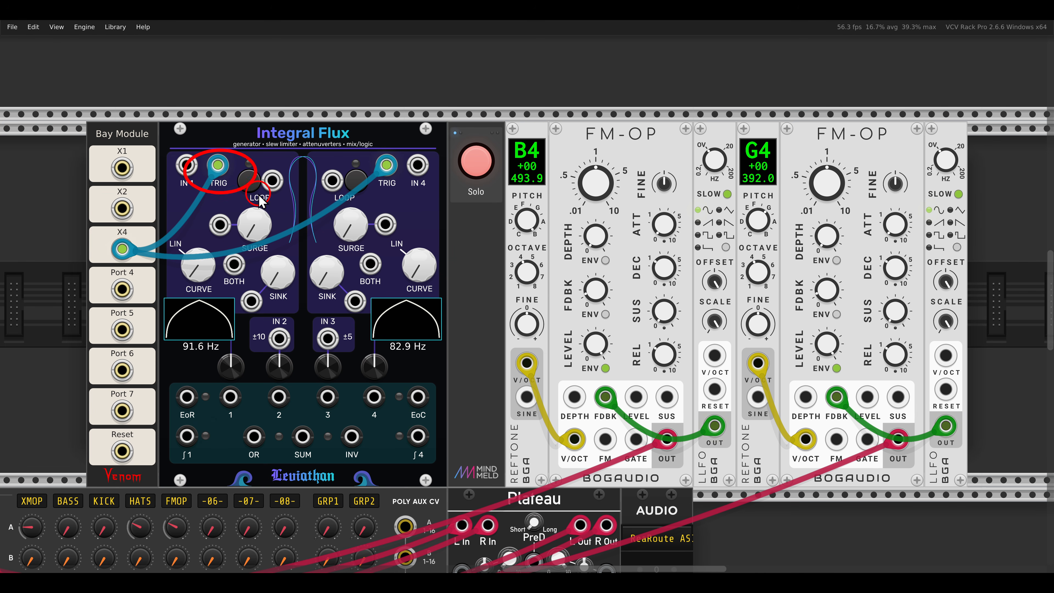
{"action": "mouse_move", "coordinate": [339, 146]}
{"action": "left_mouse_down"}
{"action": "mouse_move", "coordinate": [360, 159]}
{"action": "mouse_move", "coordinate": [344, 147]}
{"action": "left_mouse_up"}
{"action": "mouse_move", "coordinate": [161, 233]}
{"action": "left_mouse_down"}
{"action": "mouse_move", "coordinate": [137, 267]}
{"action": "mouse_move", "coordinate": [163, 236]}
{"action": "mouse_move", "coordinate": [183, 244]}
{"action": "left_mouse_up"}
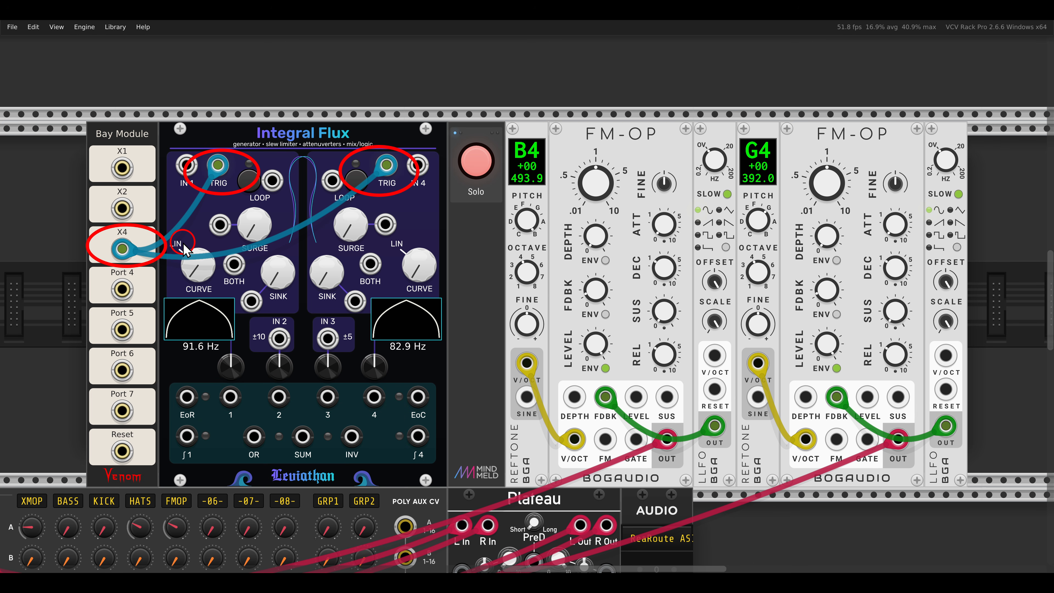
{"action": "key", "text": "Escape"}
Step: Connect Integral Flux's EoR output to the first FM-OP's Gate input and raise channel 1's Sink and Surge
{"action": "left_click_drag", "start_coordinate": [187, 397], "coordinate": [635, 440]}
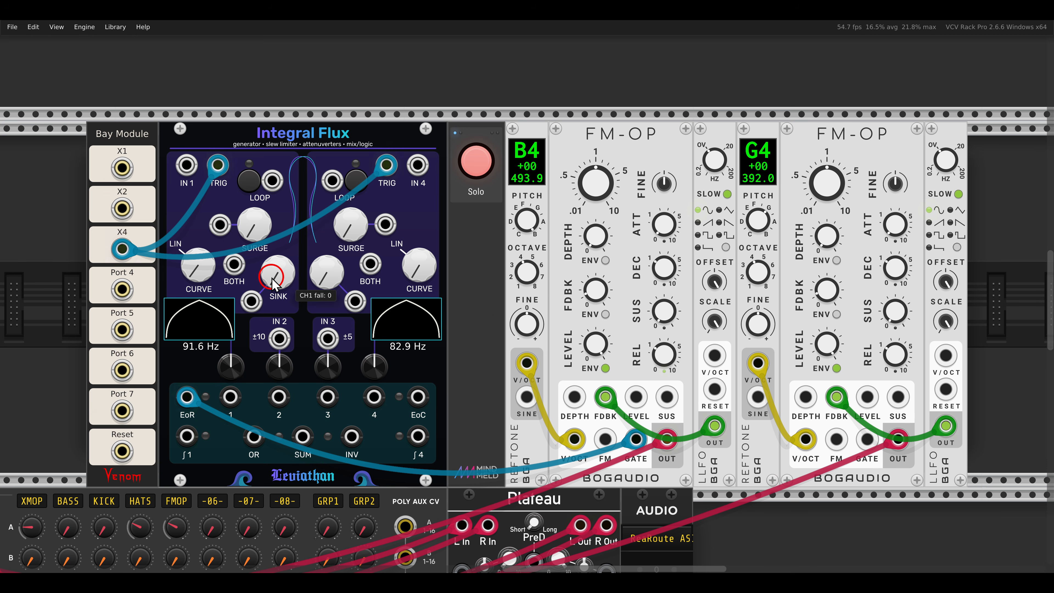
{"action": "left_click_drag", "start_coordinate": [277, 286], "coordinate": [276, 184]}
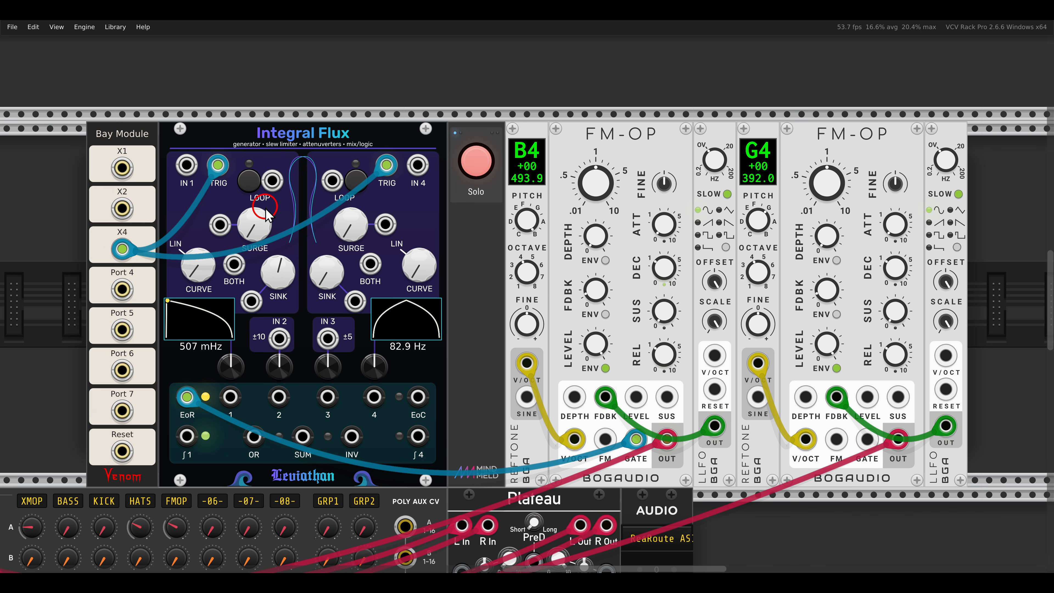
{"action": "left_click_drag", "start_coordinate": [259, 224], "coordinate": [258, 109]}
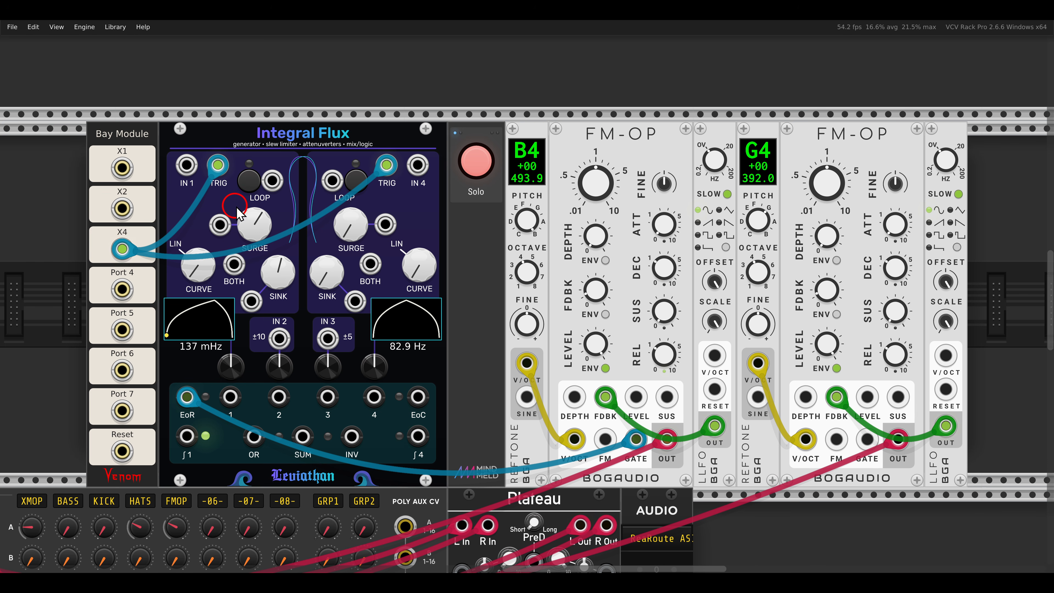
Step: Connect Integral Flux's EoC output to the second FM-OP's Gate input and raise channel 4's Curve and Surge
{"action": "left_click_drag", "start_coordinate": [418, 397], "coordinate": [867, 438]}
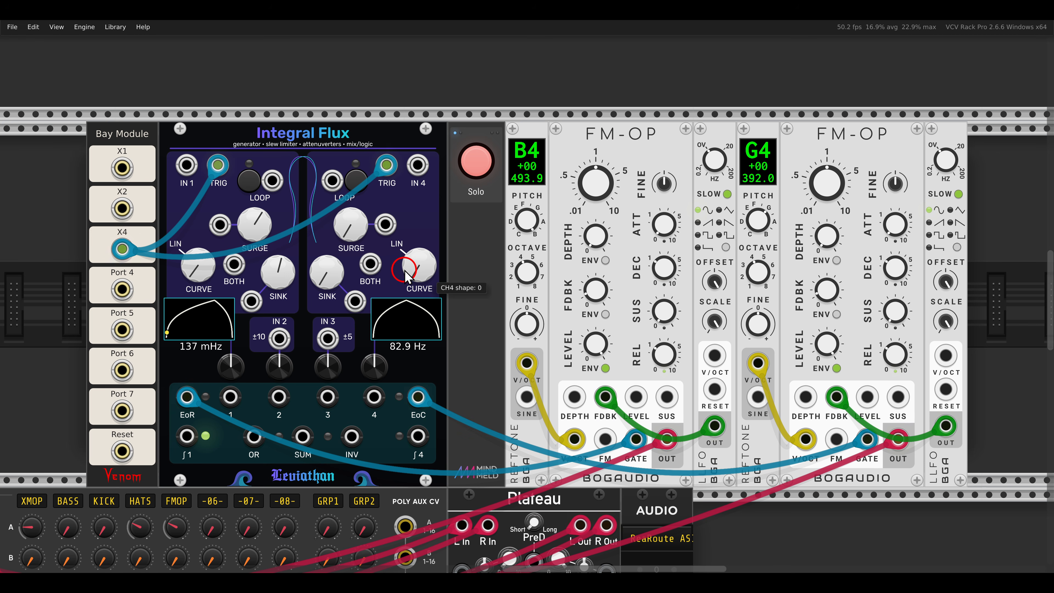
{"action": "left_click_drag", "start_coordinate": [407, 268], "coordinate": [408, 258]}
{"action": "left_click_drag", "start_coordinate": [352, 226], "coordinate": [354, 192]}
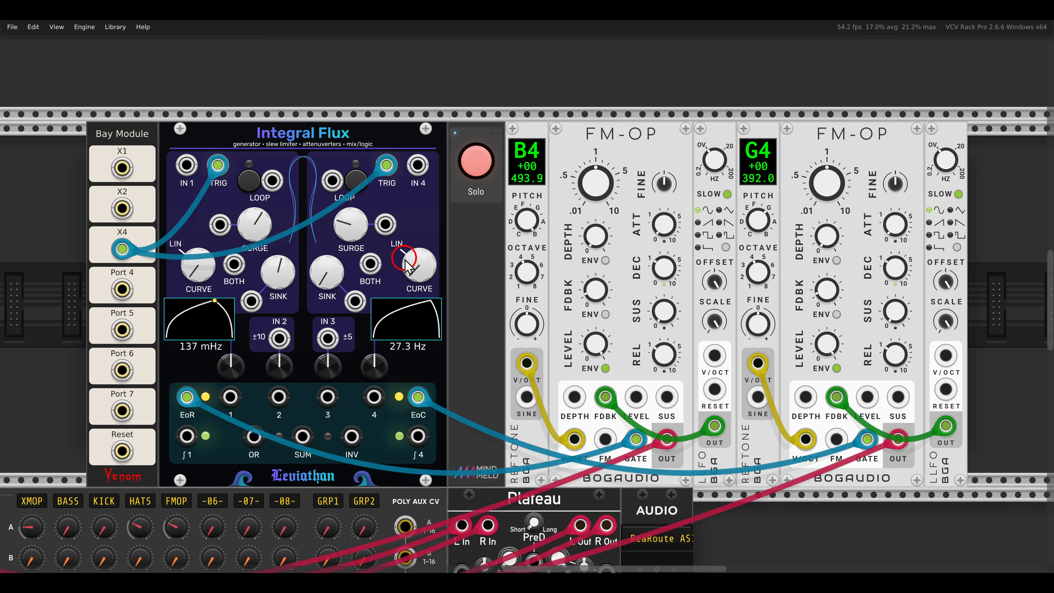
{"action": "left_click_drag", "start_coordinate": [407, 260], "coordinate": [355, 212]}
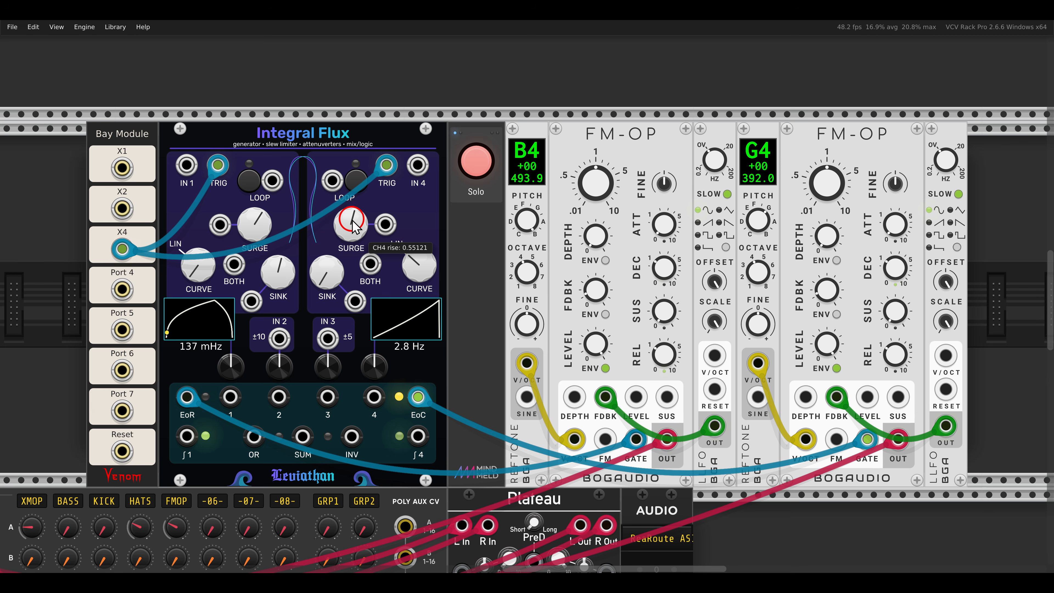
Step: Raise channel 4's Sink and fine-tune its Surge to balance the envelope's rise and fall, and switch the solo off
{"action": "left_click_drag", "start_coordinate": [333, 271], "coordinate": [350, 234]}
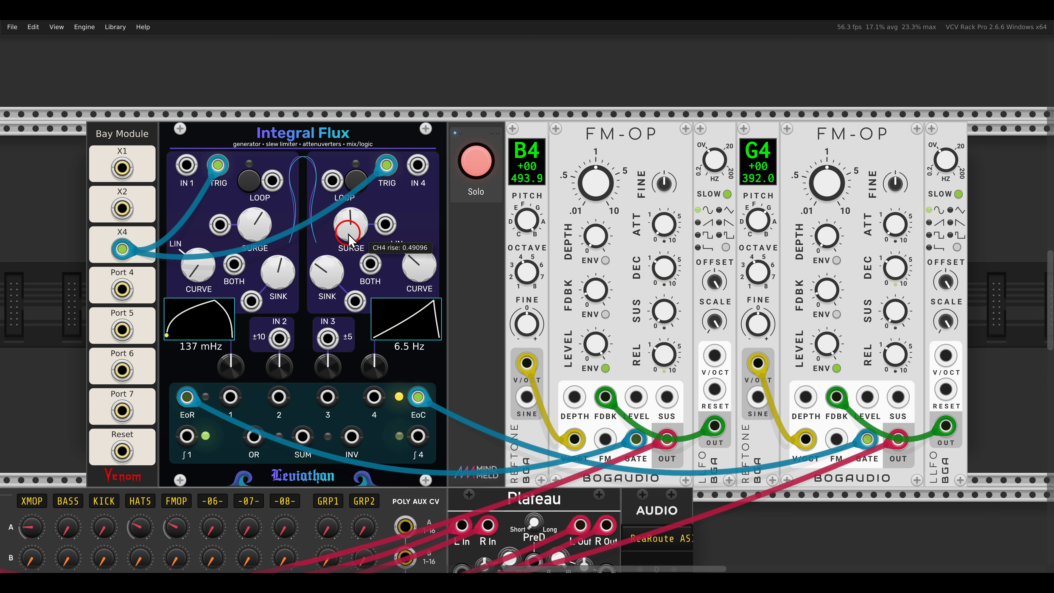
{"action": "left_click_drag", "start_coordinate": [335, 271], "coordinate": [351, 224]}
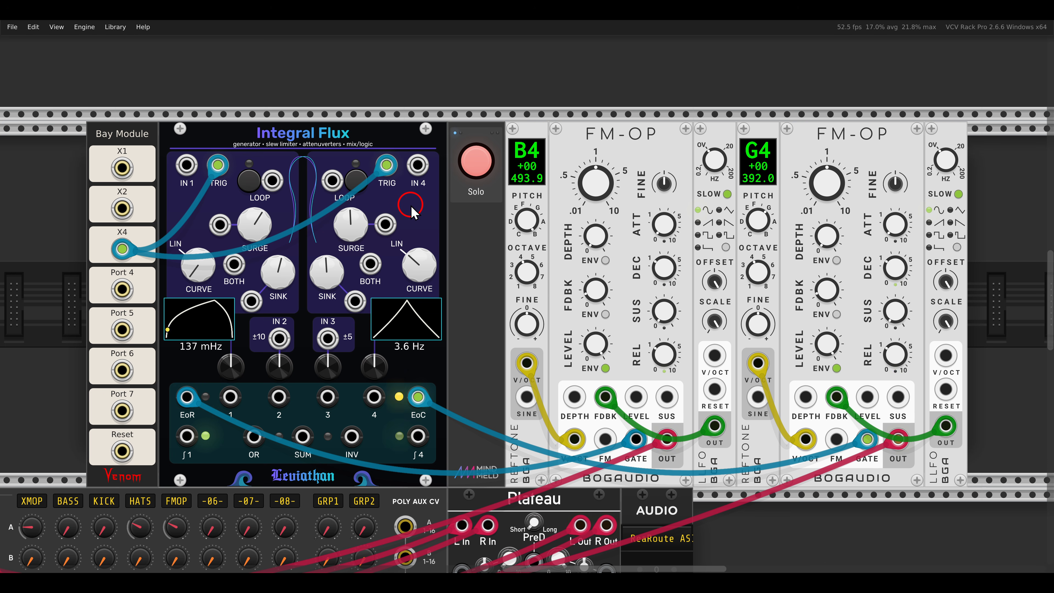
{"action": "left_click_drag", "start_coordinate": [339, 275], "coordinate": [338, 267]}
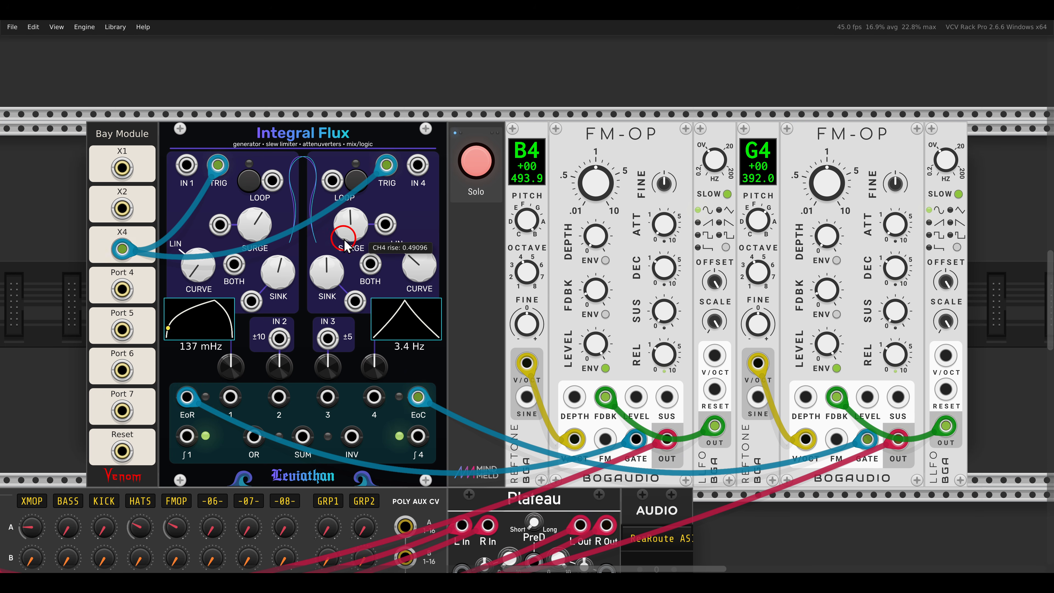
{"action": "left_click_drag", "start_coordinate": [349, 232], "coordinate": [348, 228]}
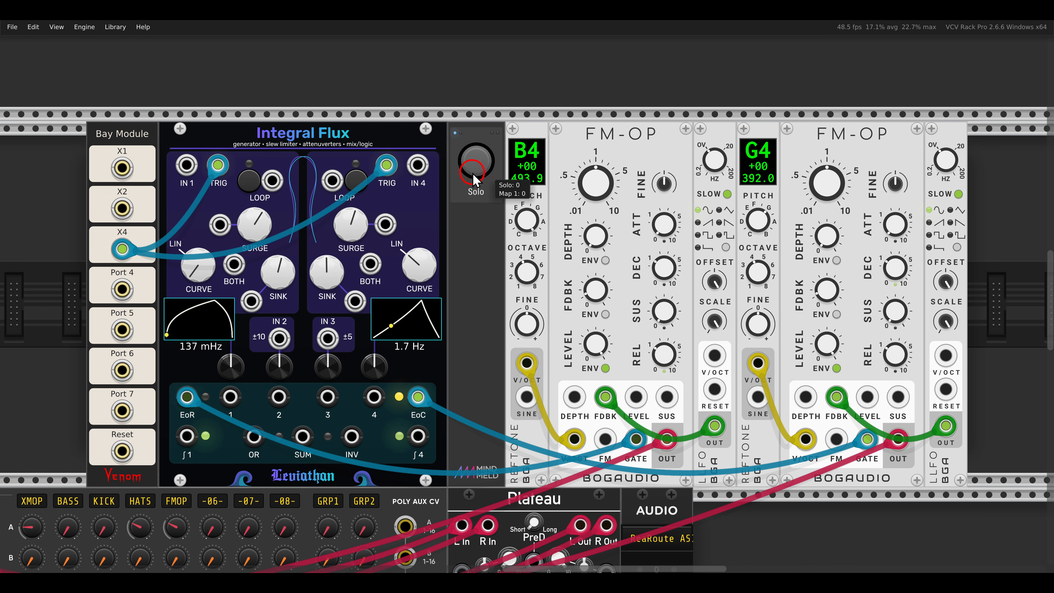
Step: Go to the patch with the Octet Seq, Scope and Classic VCO and unmute its voice
{"action": "scroll", "coordinate": [491, 231], "scroll_direction": "down", "scroll_amount": 6}
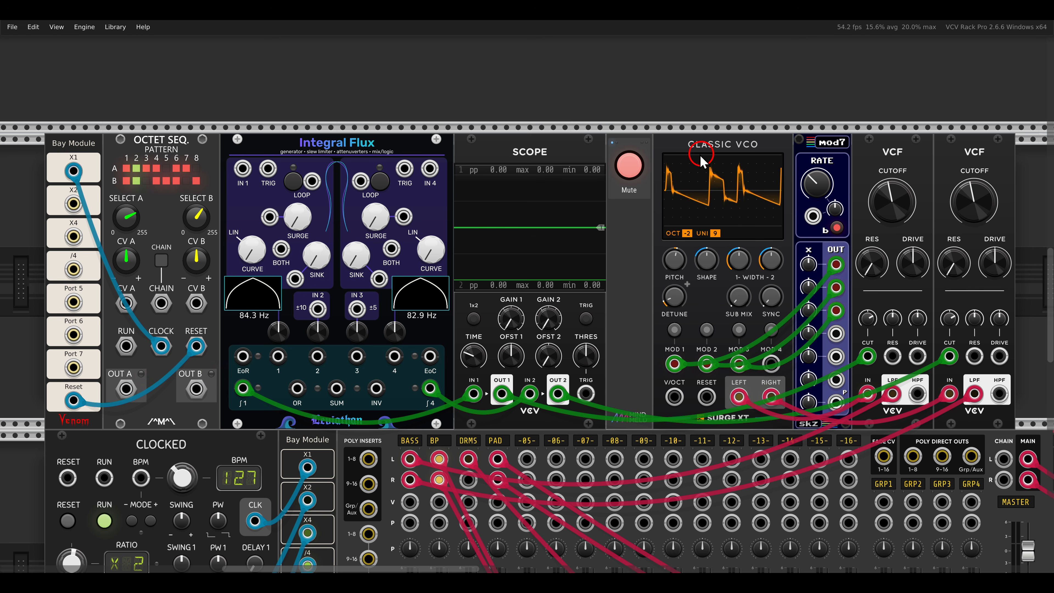
{"action": "left_click", "coordinate": [629, 165]}
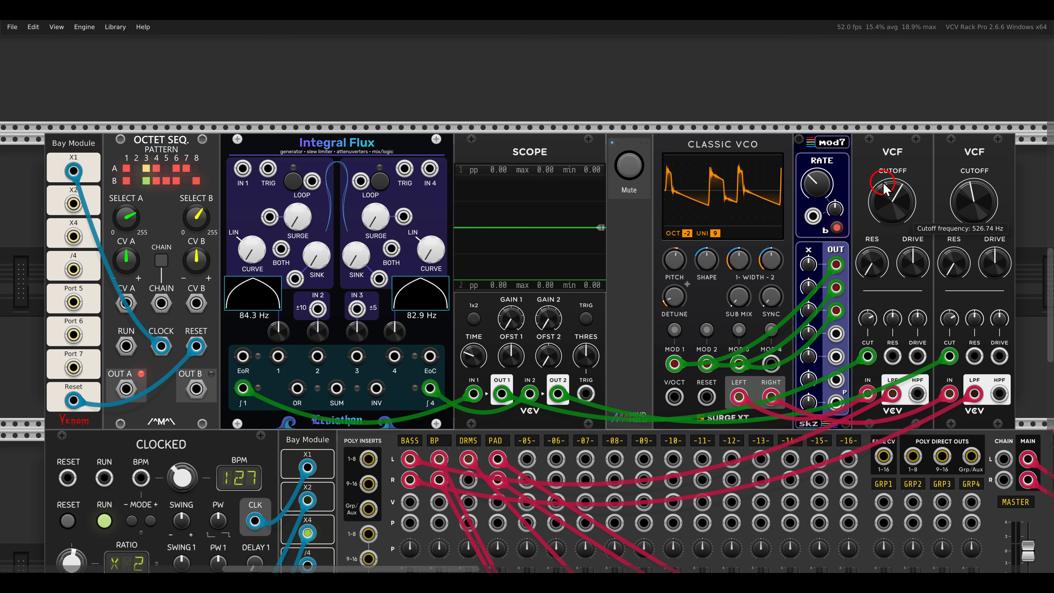
{"action": "left_click_drag", "start_coordinate": [965, 203], "coordinate": [977, 227]}
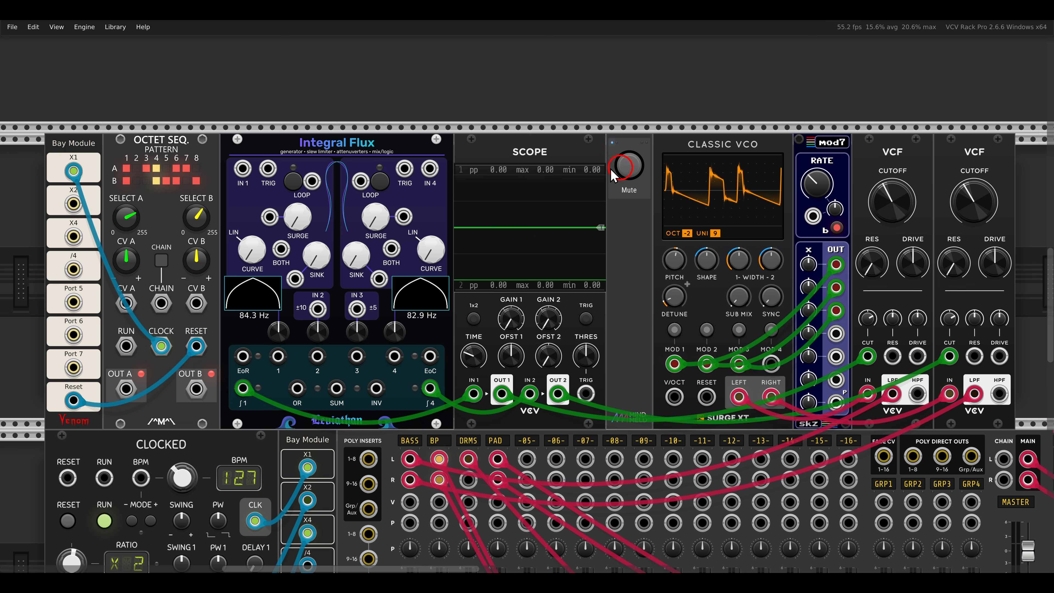
{"action": "left_click_drag", "start_coordinate": [113, 117], "coordinate": [208, 162]}
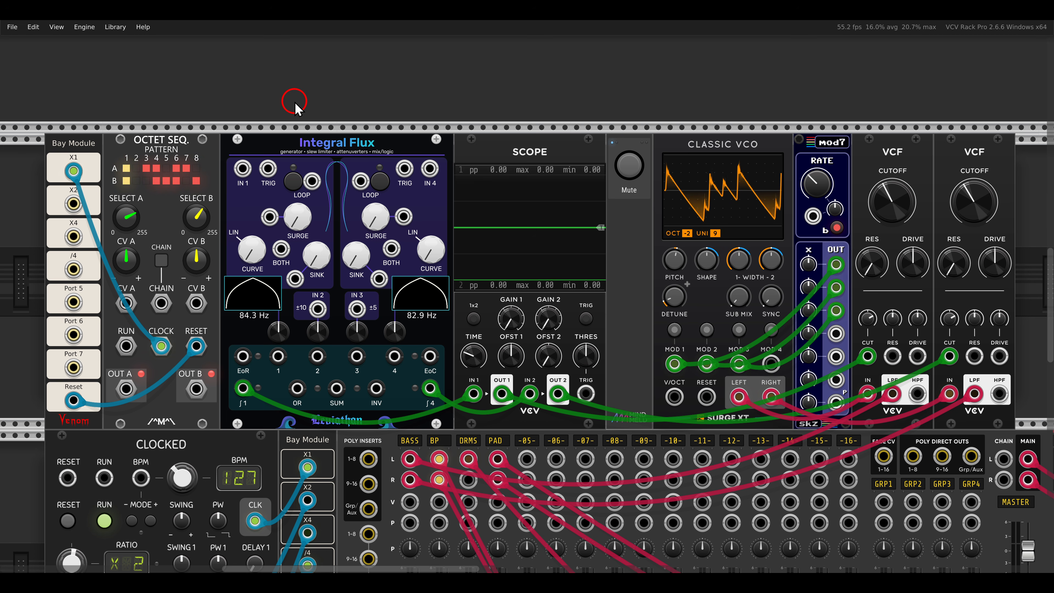
Step: Connect Octet Seq's Out A to Integral Flux's IN 1 and Out B to IN 4
{"action": "left_click_drag", "start_coordinate": [125, 389], "coordinate": [242, 169]}
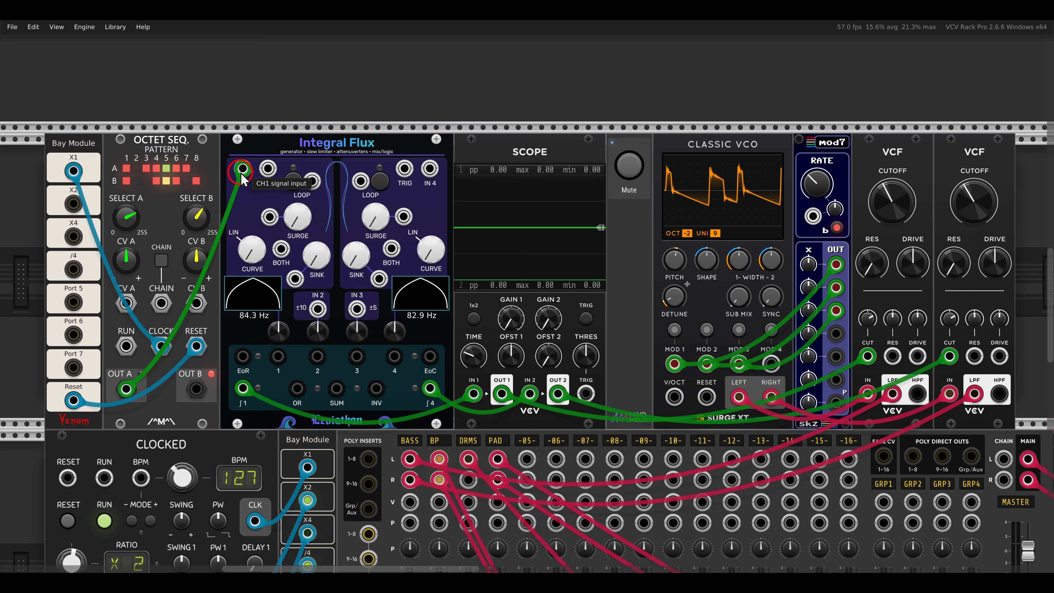
{"action": "left_click_drag", "start_coordinate": [197, 389], "coordinate": [429, 169]}
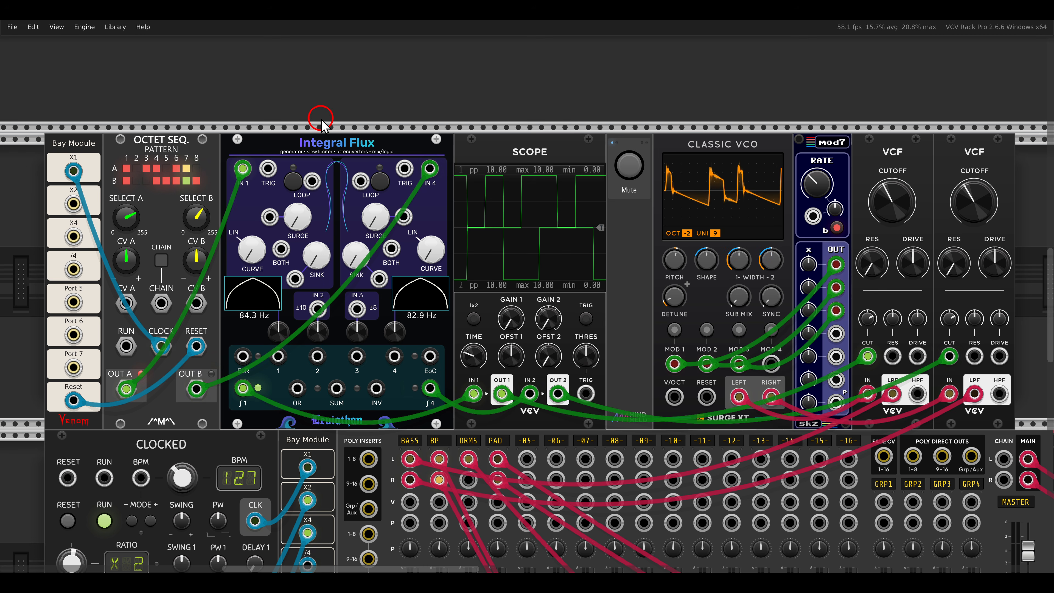
Step: Raise Surge and Sink on Integral Flux's channels 1 and 4 to slew the gates from the Octet Seq
{"action": "left_click_drag", "start_coordinate": [298, 220], "coordinate": [323, 237]}
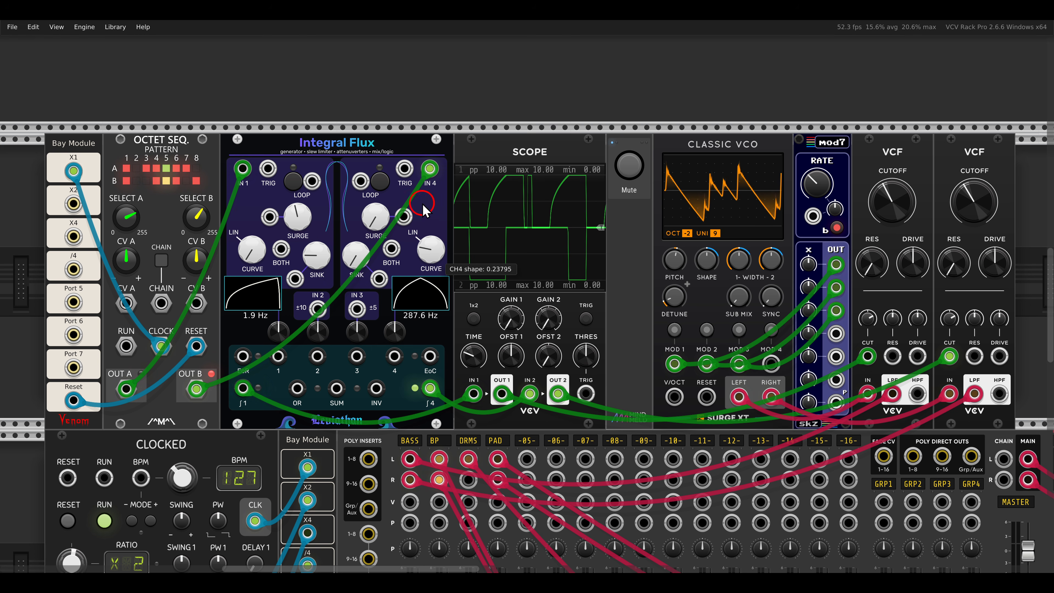
{"action": "mouse_move", "coordinate": [375, 216]}
{"action": "left_mouse_down"}
{"action": "mouse_move", "coordinate": [373, 145]}
{"action": "mouse_move", "coordinate": [381, 216]}
{"action": "mouse_move", "coordinate": [383, 202]}
{"action": "left_mouse_up"}
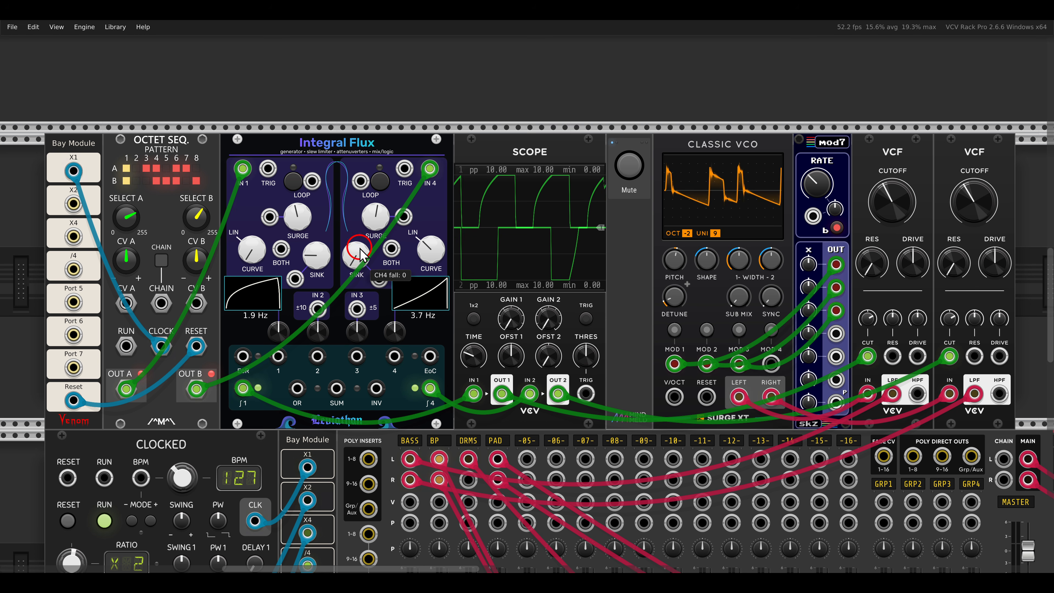
{"action": "left_click_drag", "start_coordinate": [356, 254], "coordinate": [359, 177]}
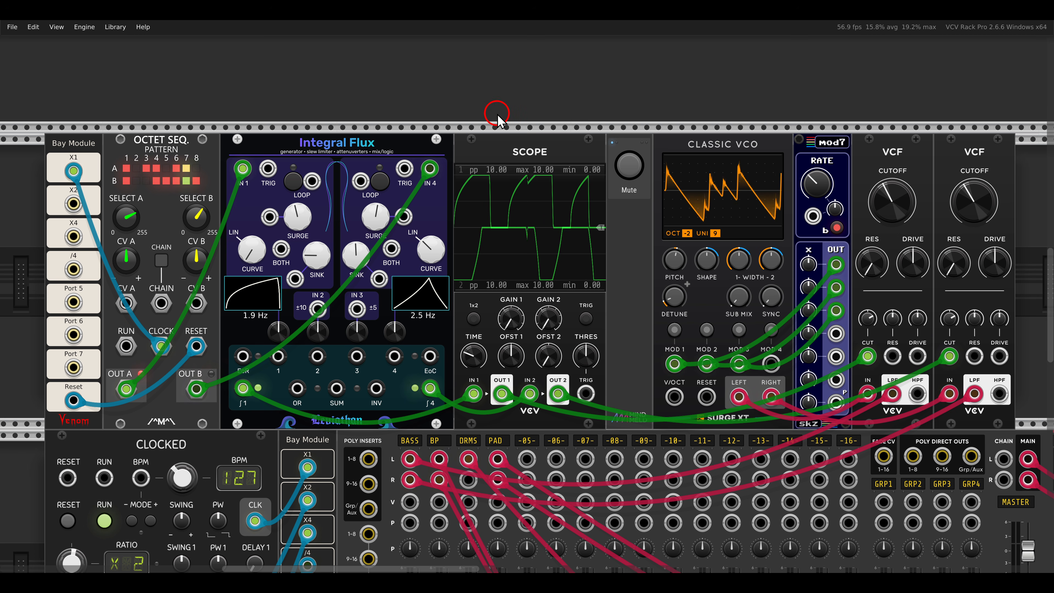
Step: Go to the patch with the three stepSeq modules, VCO and Wave Folder and unmute its voice
{"action": "scroll", "coordinate": [497, 119], "scroll_direction": "down", "scroll_amount": 1}
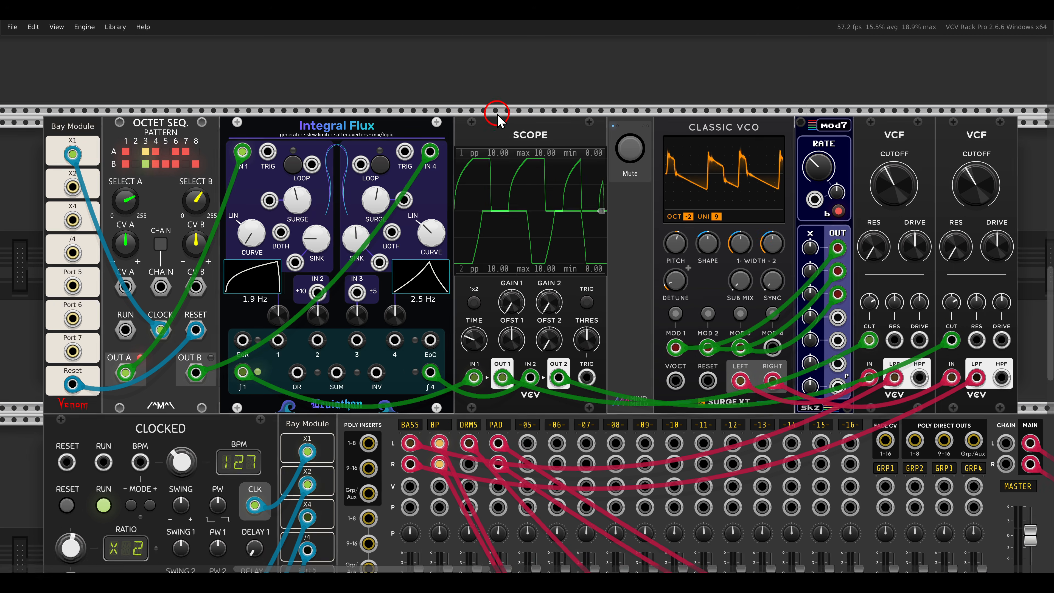
{"action": "scroll", "coordinate": [497, 119], "scroll_direction": "down", "scroll_amount": 15}
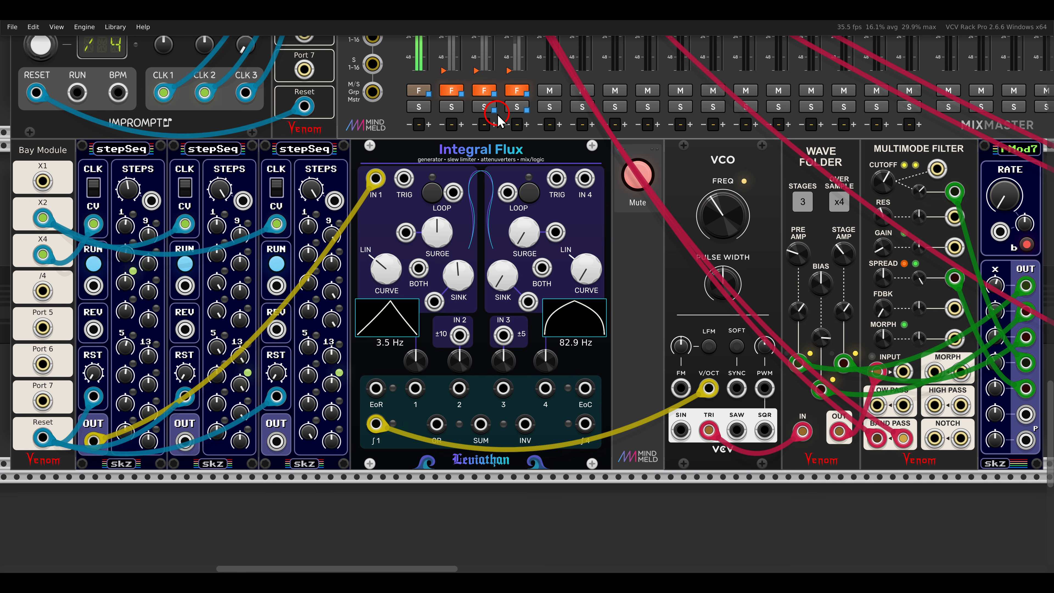
{"action": "left_click_drag", "start_coordinate": [81, 131], "coordinate": [169, 166]}
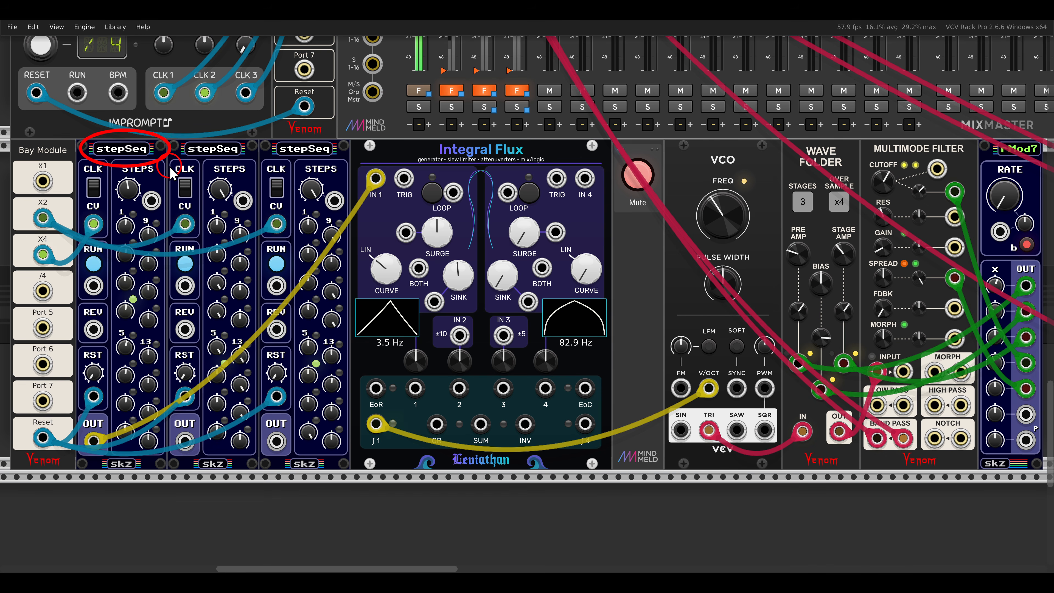
{"action": "left_click", "coordinate": [637, 175]}
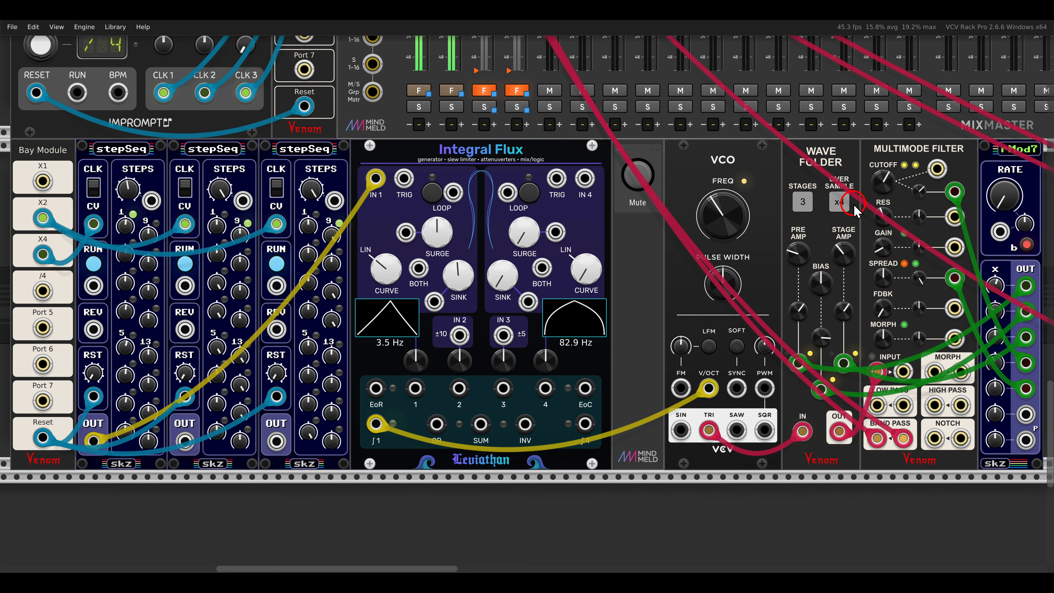
{"action": "left_click_drag", "start_coordinate": [348, 154], "coordinate": [396, 205]}
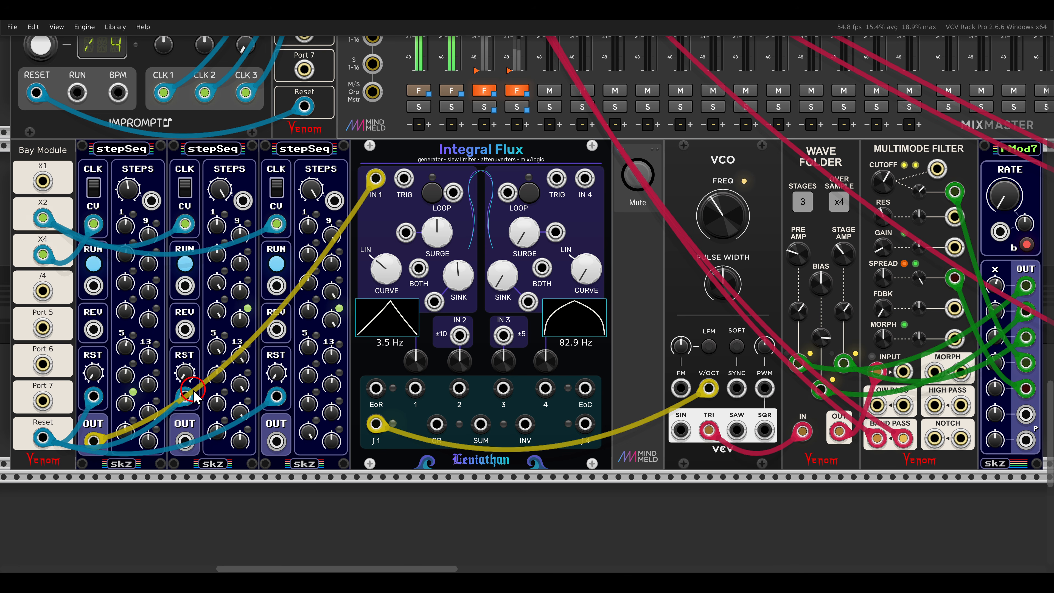
{"action": "left_click_drag", "start_coordinate": [185, 440], "coordinate": [406, 232]}
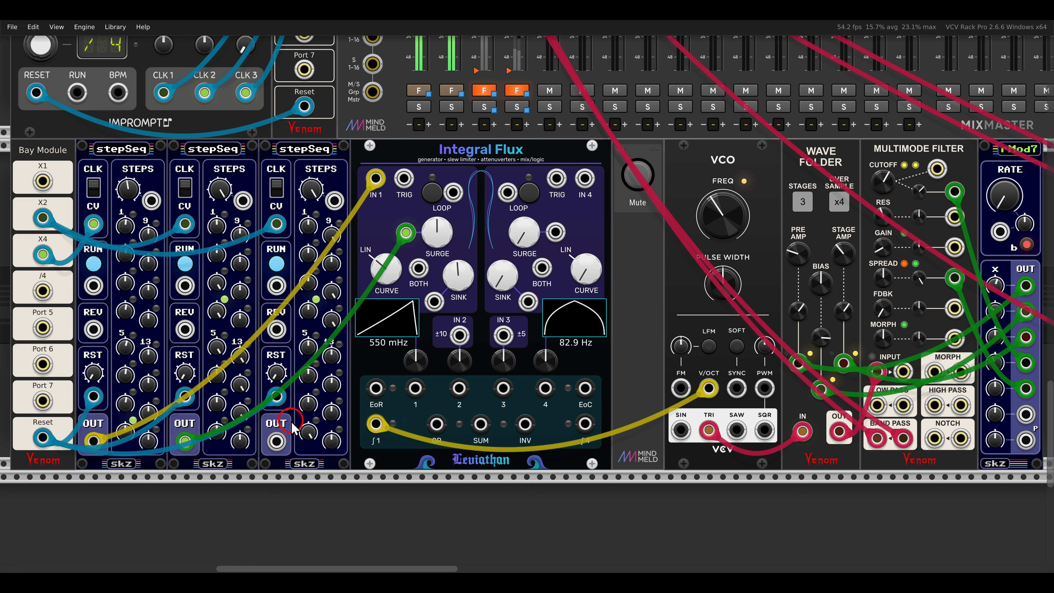
{"action": "left_click_drag", "start_coordinate": [276, 441], "coordinate": [434, 302]}
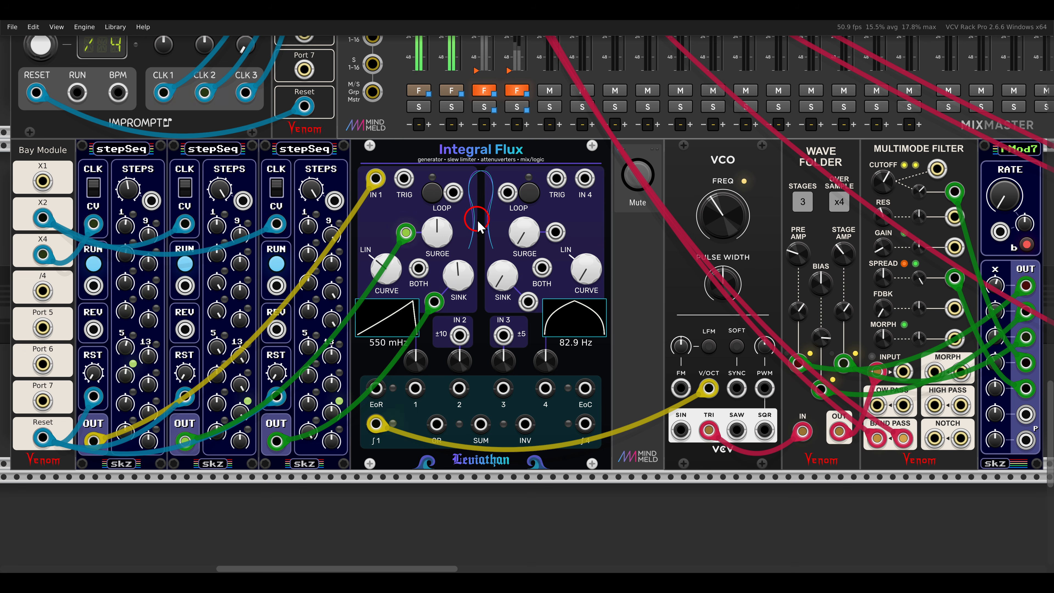
Step: Go to the patch with the Sampler, Harmony II and Wavetable VCO, then solo and unmute the sampler voice
{"action": "key", "text": "shift+2"}
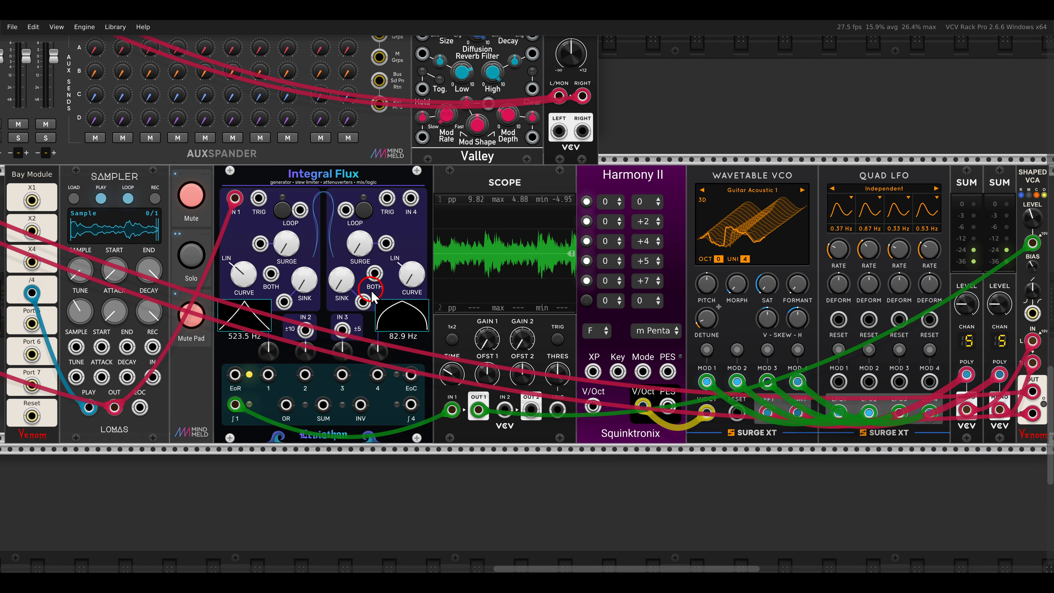
{"action": "left_click", "coordinate": [191, 255]}
{"action": "left_click", "coordinate": [191, 196]}
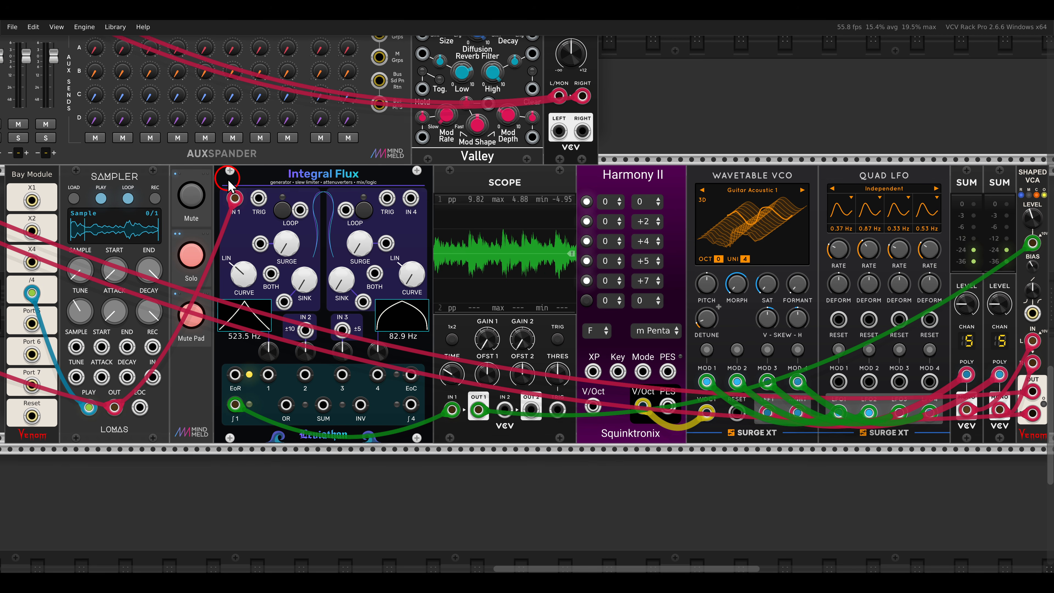
Step: Raise channel 1's Sink on Integral Flux to smooth the sampler signal into an envelope
{"action": "left_click_drag", "start_coordinate": [232, 210], "coordinate": [245, 225]}
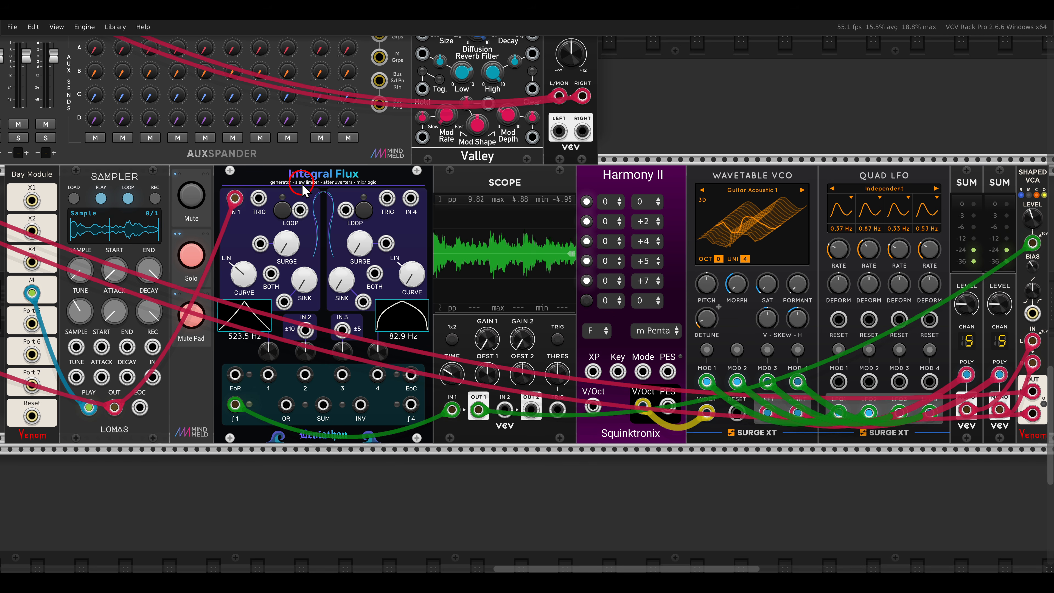
{"action": "left_click_drag", "start_coordinate": [304, 281], "coordinate": [307, 251]}
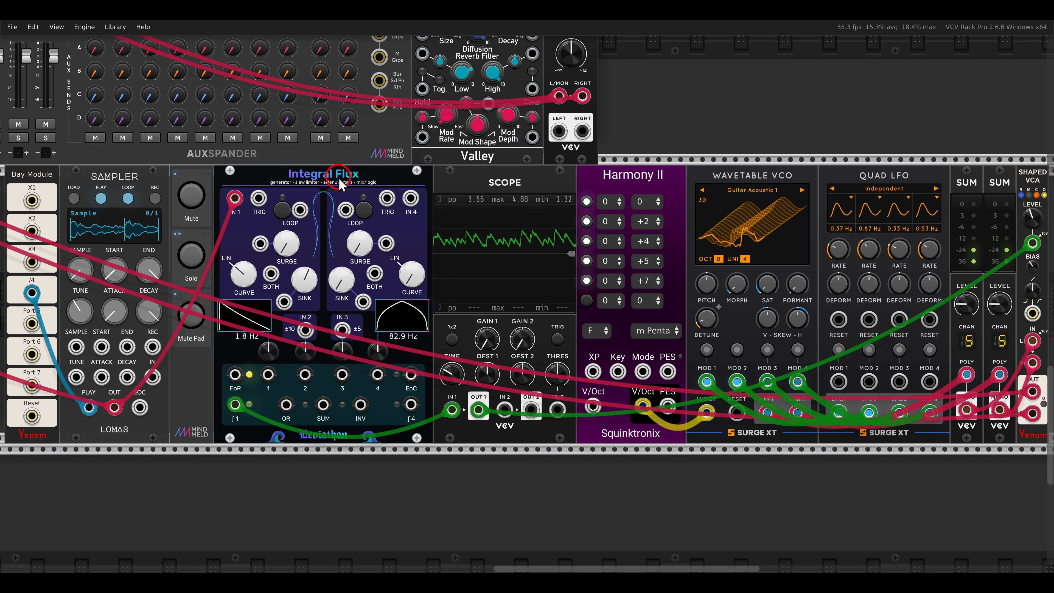
Step: Go to the patch with Palette, the Tangents filter and Delay and unmute its voice
{"action": "scroll", "coordinate": [338, 178], "scroll_direction": "down", "scroll_amount": 5}
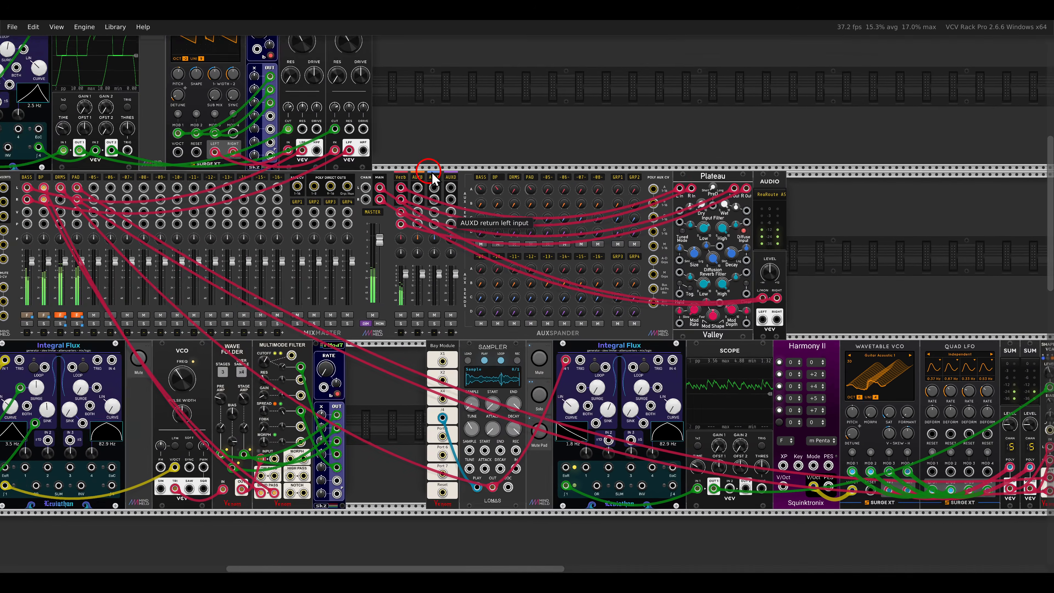
{"action": "scroll", "coordinate": [590, 163], "scroll_direction": "down", "scroll_amount": 1}
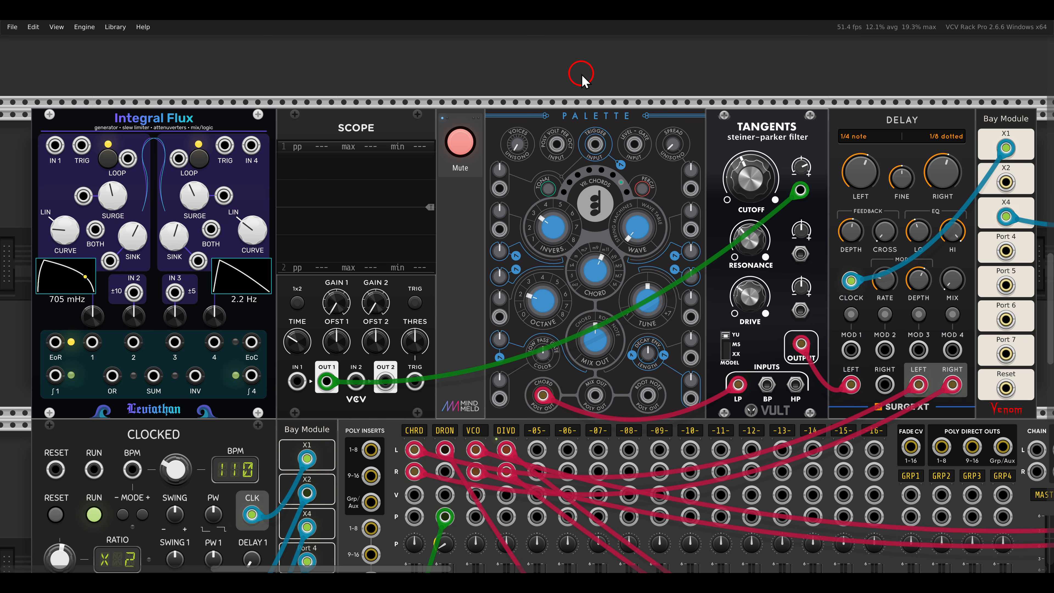
{"action": "left_click", "coordinate": [465, 145]}
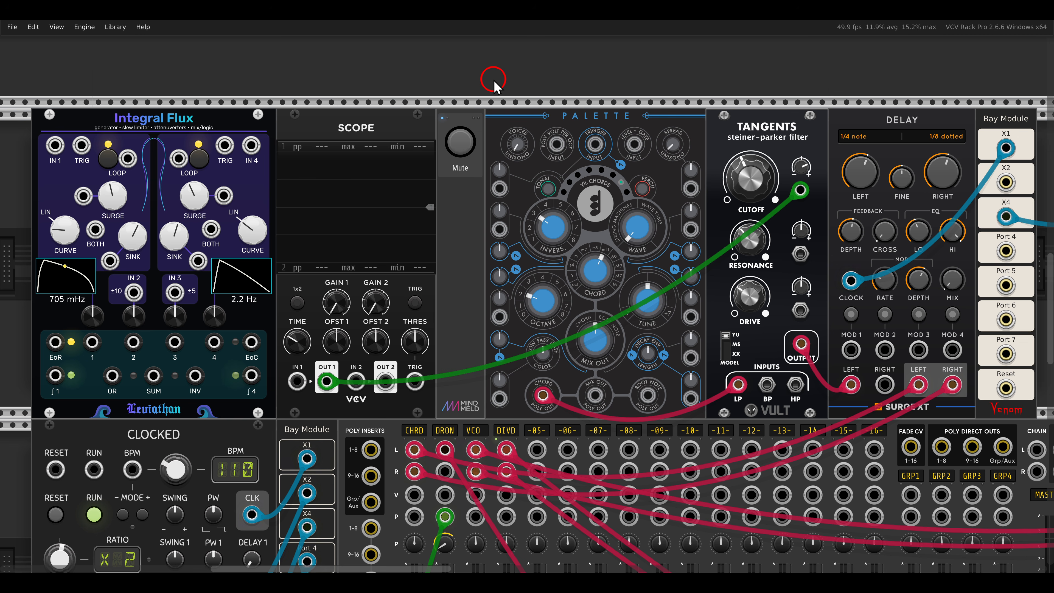
{"action": "mouse_move", "coordinate": [740, 195]}
{"action": "left_mouse_down"}
{"action": "mouse_move", "coordinate": [745, 124]}
{"action": "mouse_move", "coordinate": [745, 208]}
{"action": "left_mouse_up"}
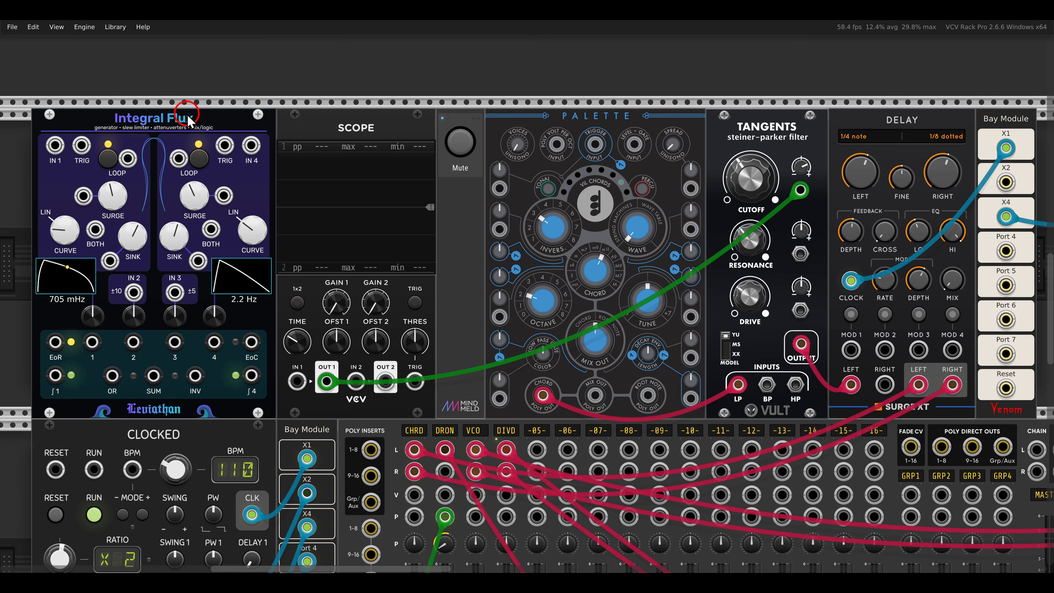
Step: Connect Integral Flux's SUM output to Scope's IN 1 to modulate the Tangents filter's cutoff
{"action": "left_click_drag", "start_coordinate": [88, 356], "coordinate": [220, 403]}
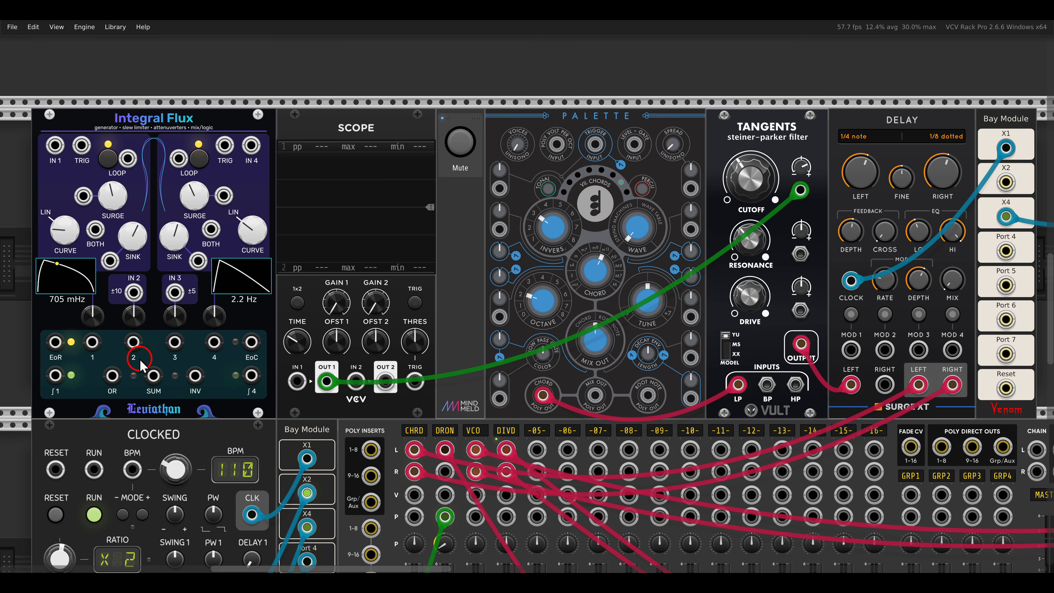
{"action": "left_click_drag", "start_coordinate": [132, 357], "coordinate": [172, 395]}
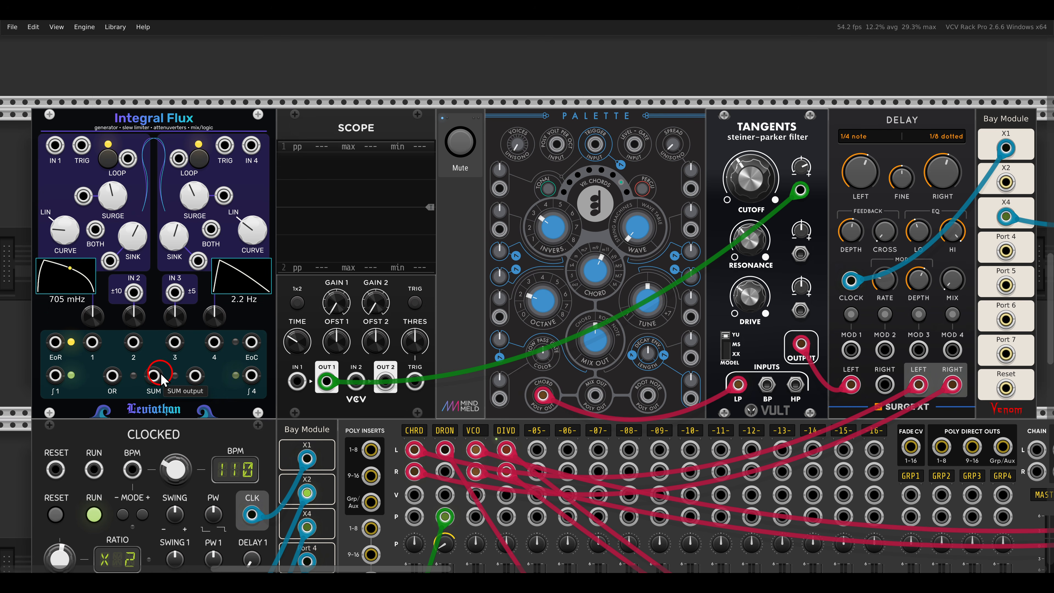
{"action": "left_click_drag", "start_coordinate": [154, 375], "coordinate": [296, 381]}
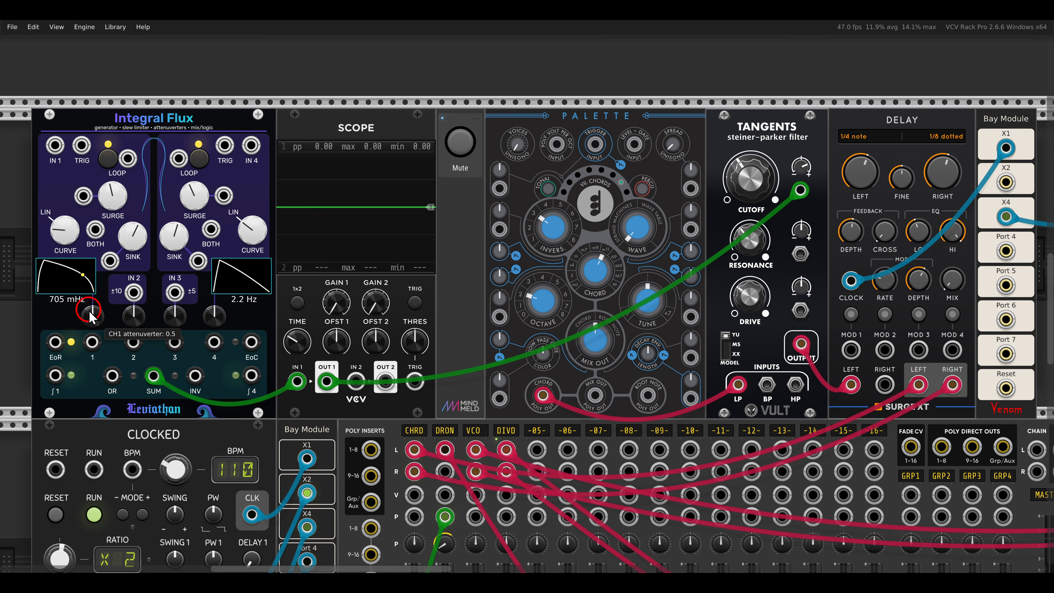
Step: Raise channel 1's attenuverter, then sweep channel 4's attenuverter from positive to negative to reshape the summed cutoff modulation
{"action": "left_click_drag", "start_coordinate": [91, 324], "coordinate": [82, 284]}
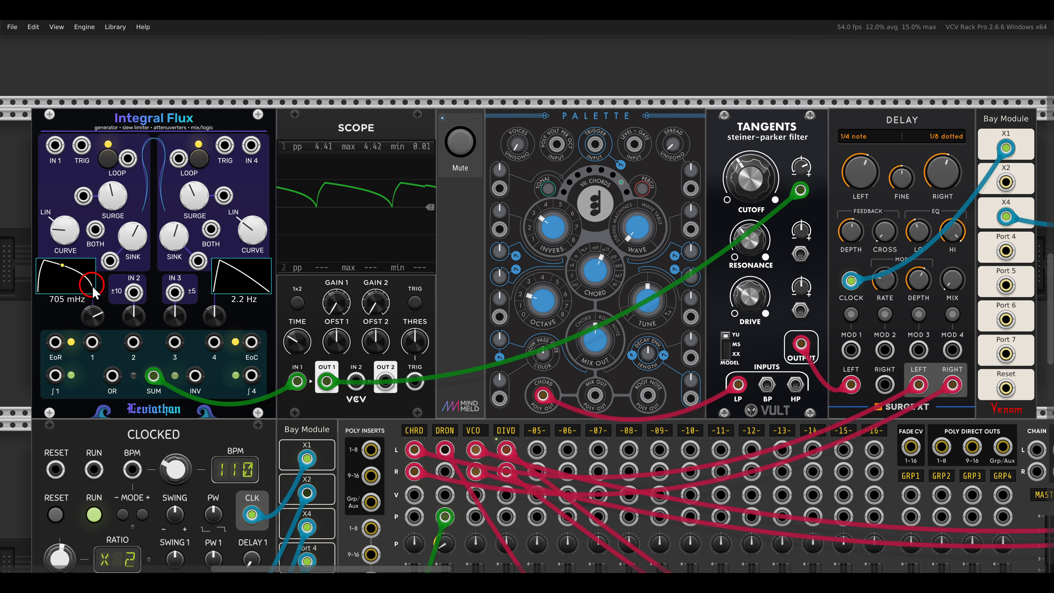
{"action": "left_click_drag", "start_coordinate": [213, 318], "coordinate": [199, 305]}
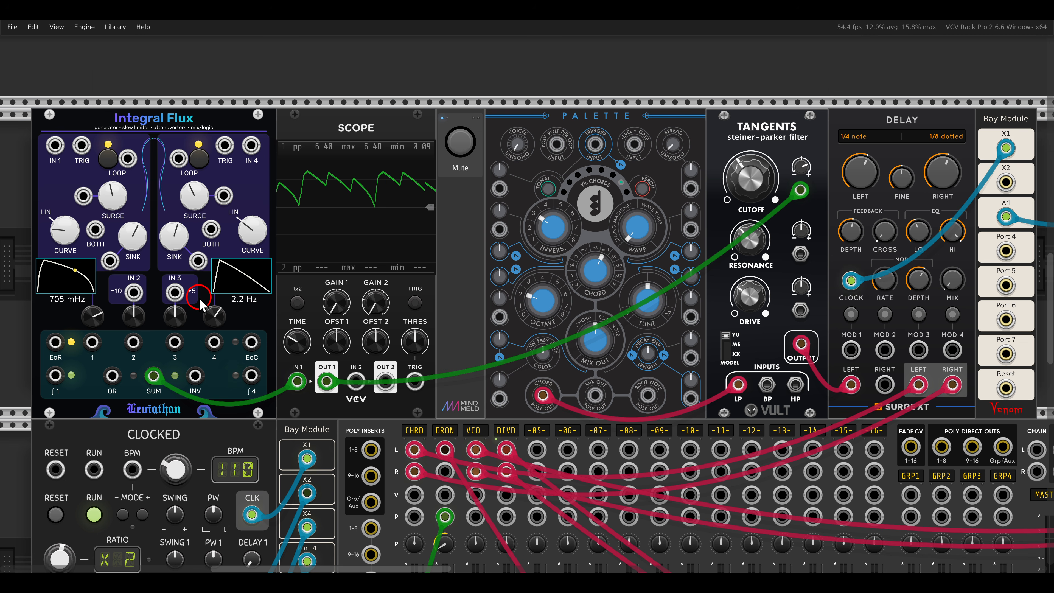
{"action": "mouse_move", "coordinate": [214, 316]}
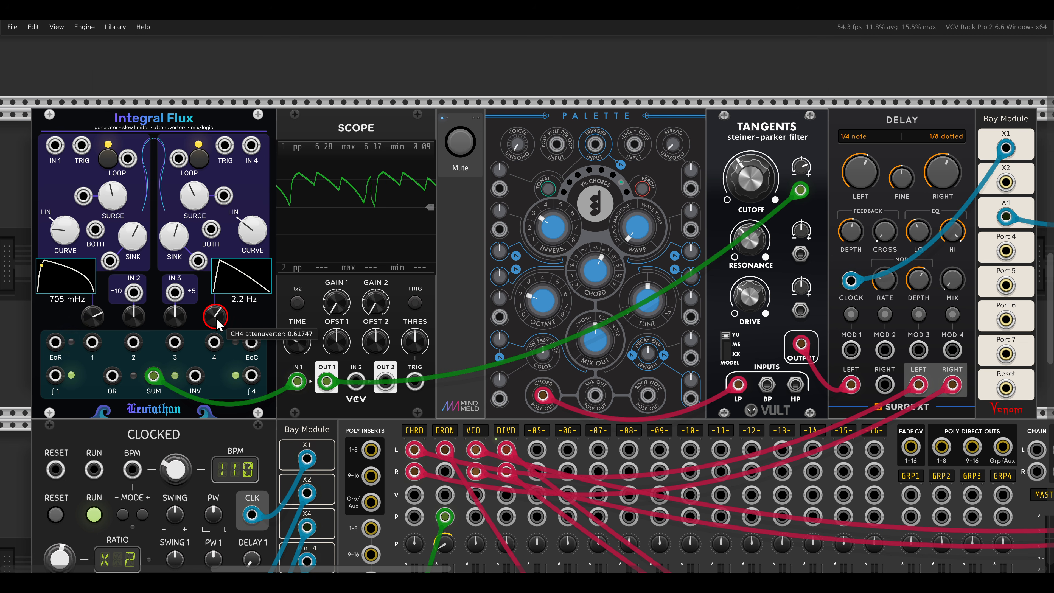
{"action": "left_click_drag", "start_coordinate": [217, 319], "coordinate": [218, 362]}
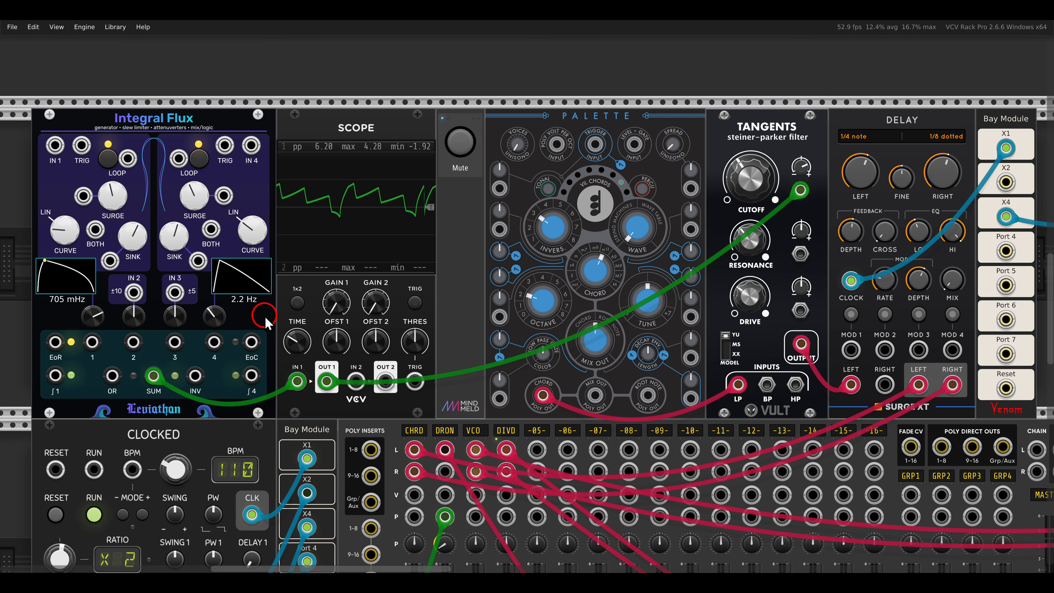
{"action": "left_click_drag", "start_coordinate": [950, 284], "coordinate": [916, 225]}
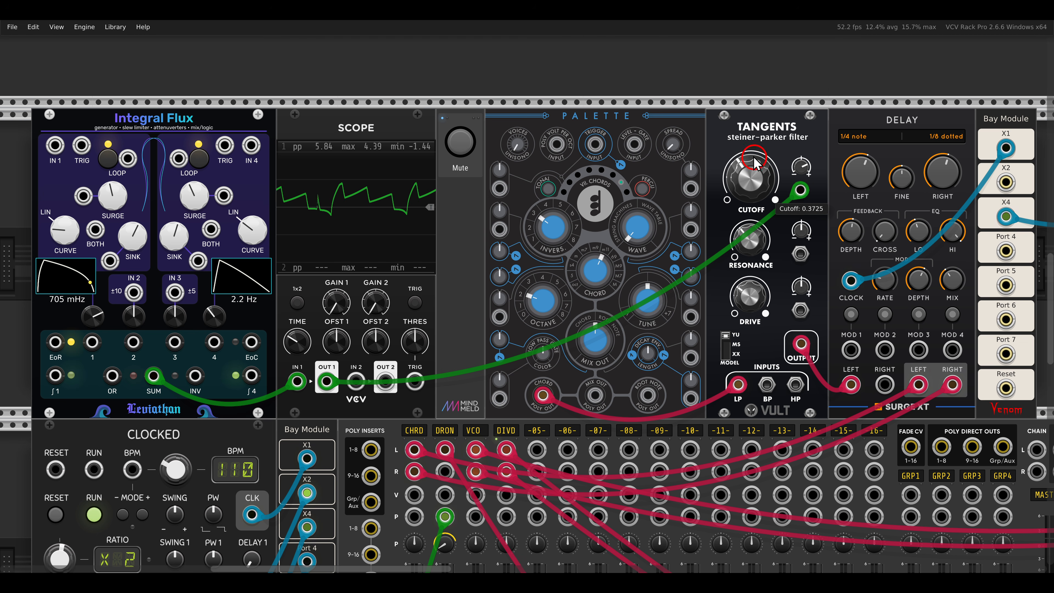
{"action": "left_click", "coordinate": [743, 136]}
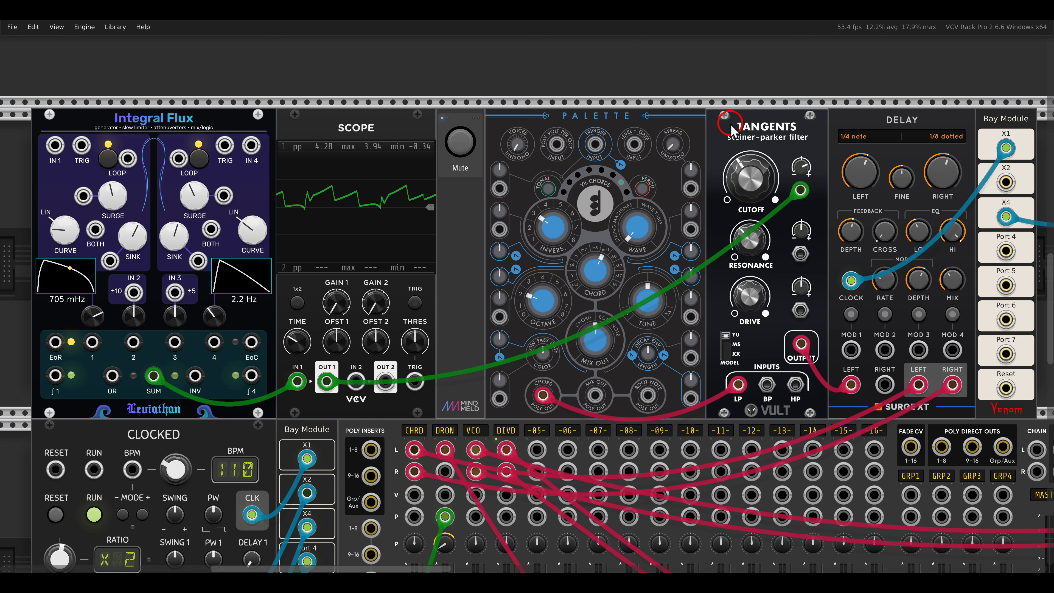
Step: Go to the patch with Octaves VCO, Dark Energy and Formants and unmute its voice
{"action": "scroll", "coordinate": [732, 130], "scroll_direction": "down", "scroll_amount": 10}
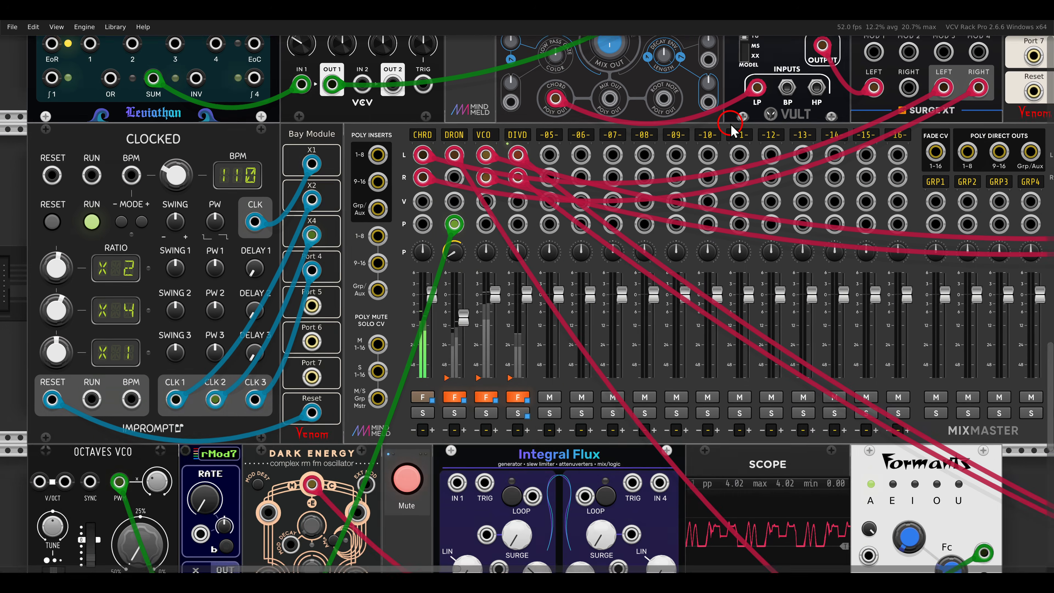
{"action": "scroll", "coordinate": [732, 130], "scroll_direction": "down", "scroll_amount": 2}
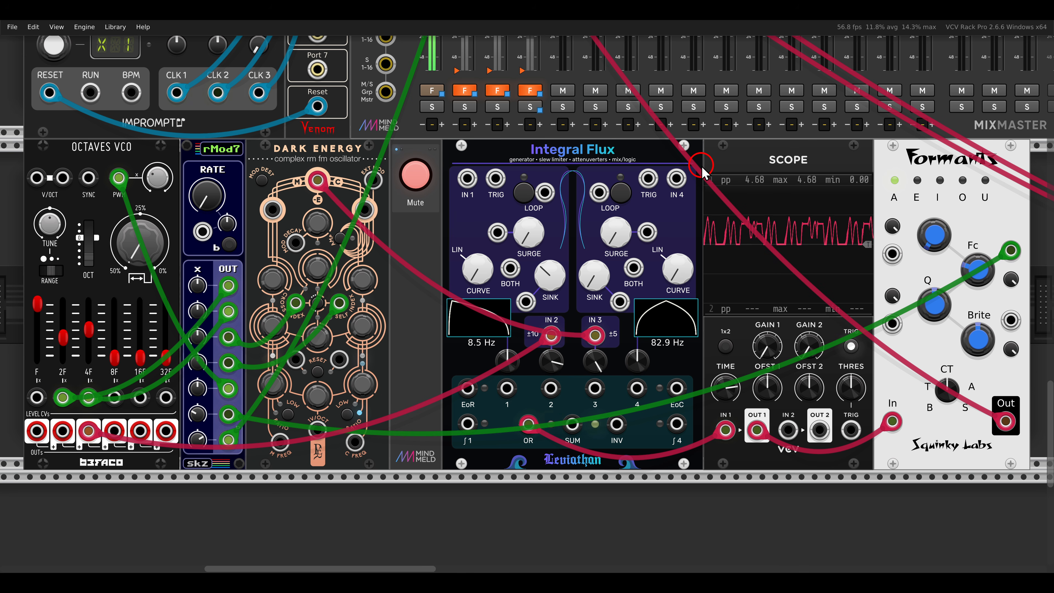
{"action": "left_click", "coordinate": [415, 174]}
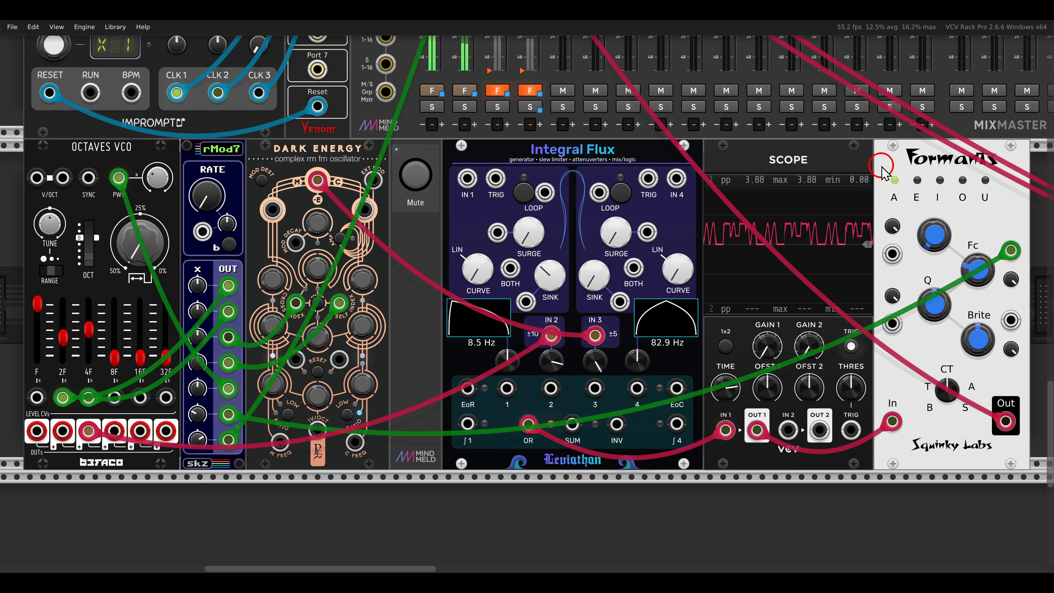
Step: Go to the patch with ADDR-SEQ and the Multimode Filter and examine Integral Flux's Loop switches and SUM output connection
{"action": "key", "text": "shift+4"}
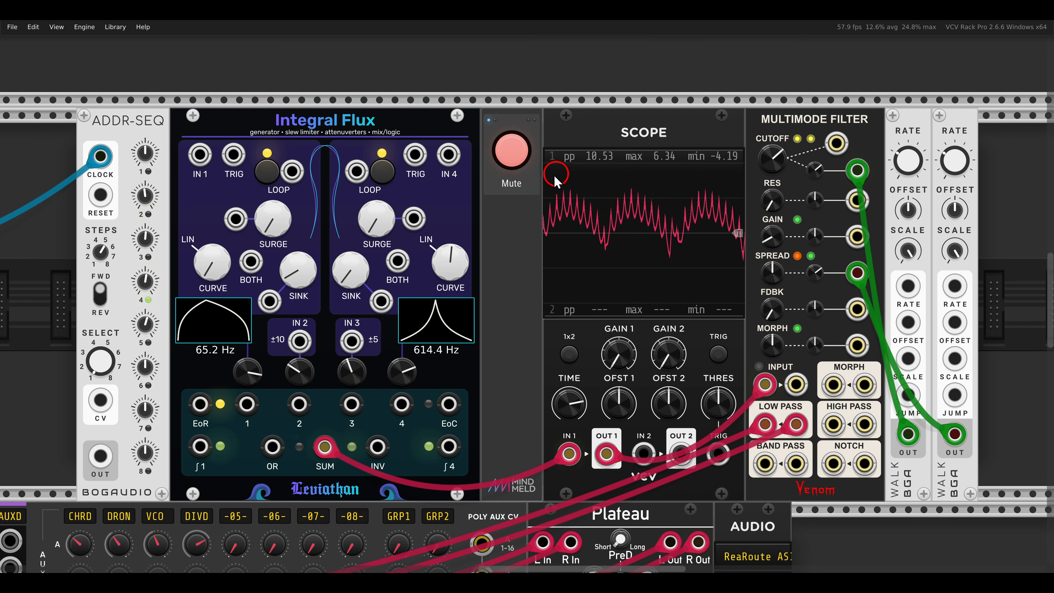
{"action": "left_click_drag", "start_coordinate": [396, 186], "coordinate": [405, 195]}
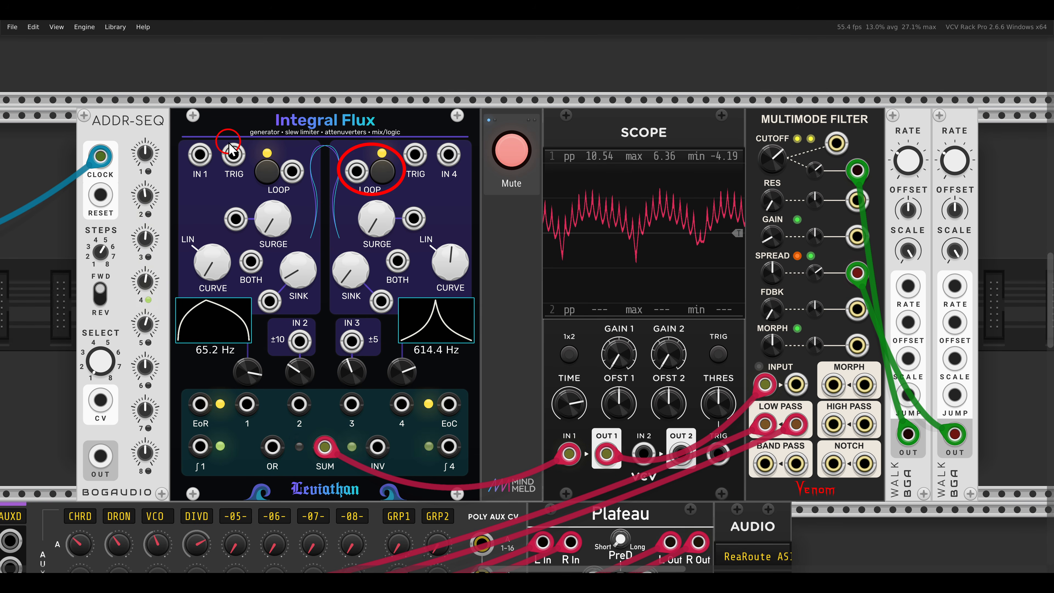
{"action": "left_click_drag", "start_coordinate": [230, 142], "coordinate": [315, 210]}
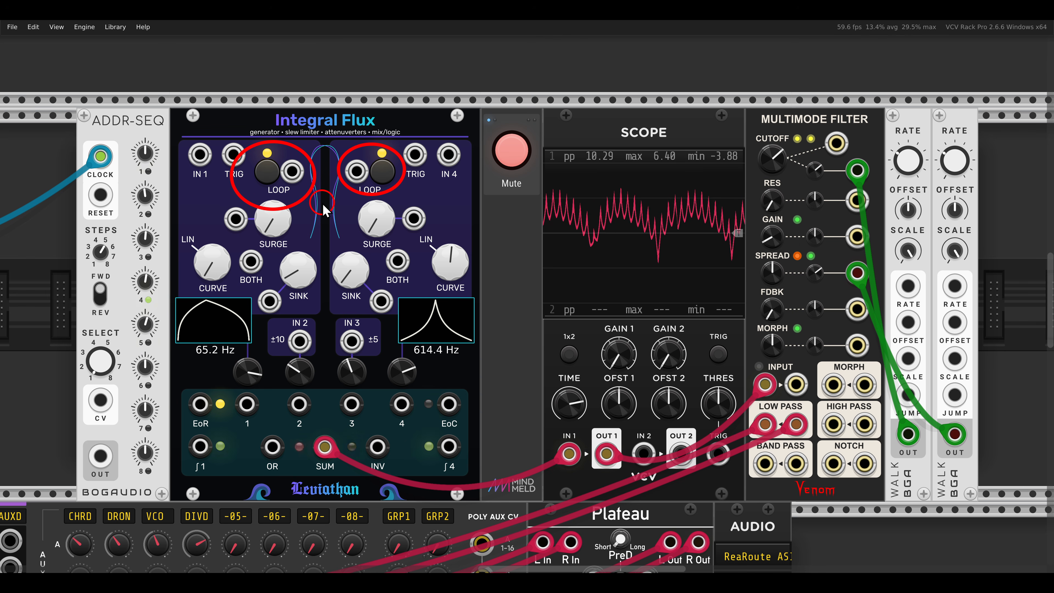
{"action": "key", "text": "e"}
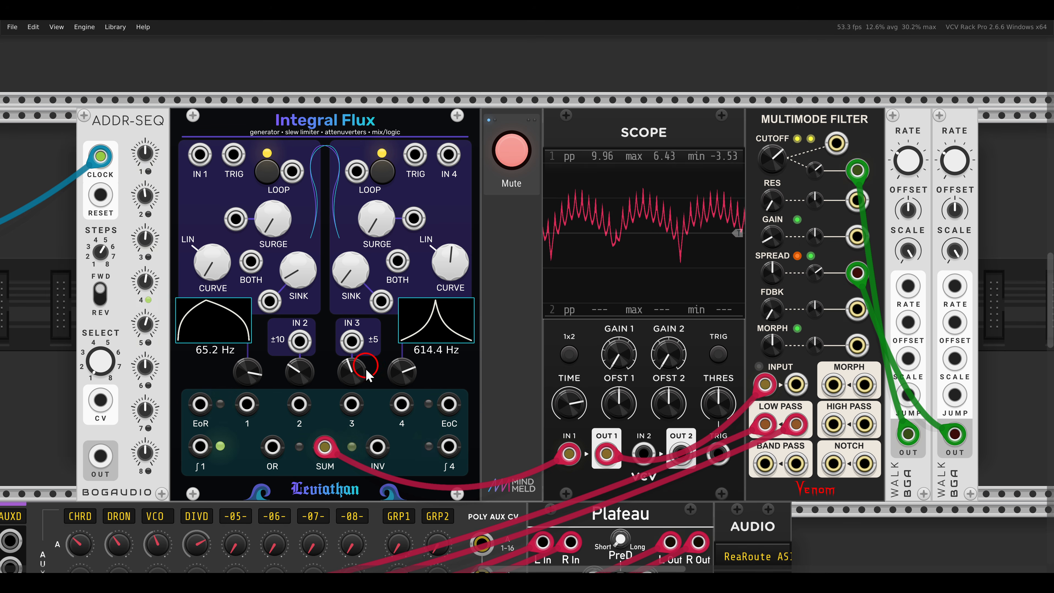
{"action": "left_click_drag", "start_coordinate": [296, 420], "coordinate": [352, 467]}
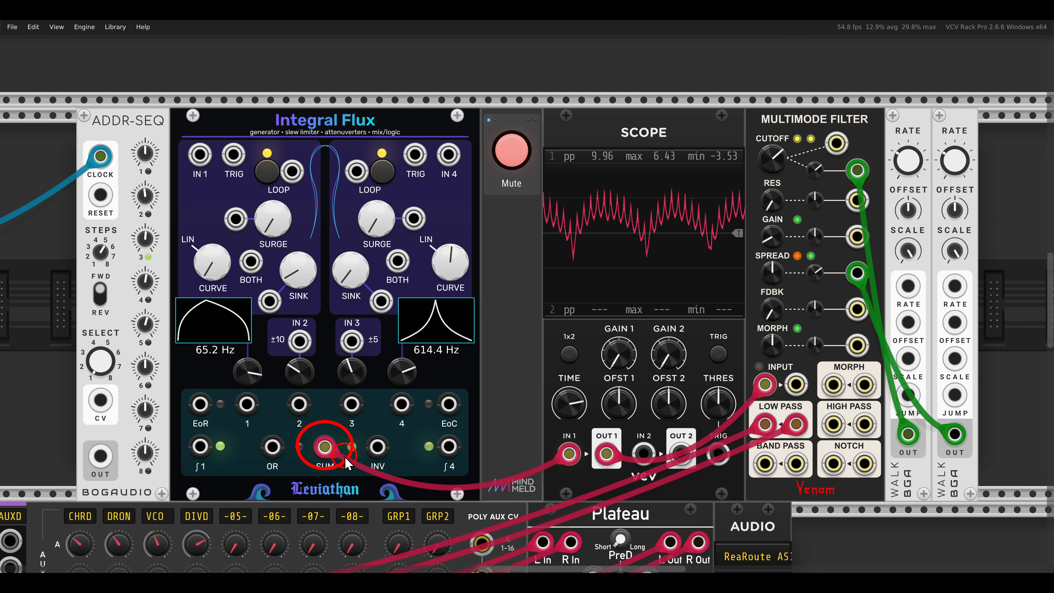
{"action": "key", "text": "e"}
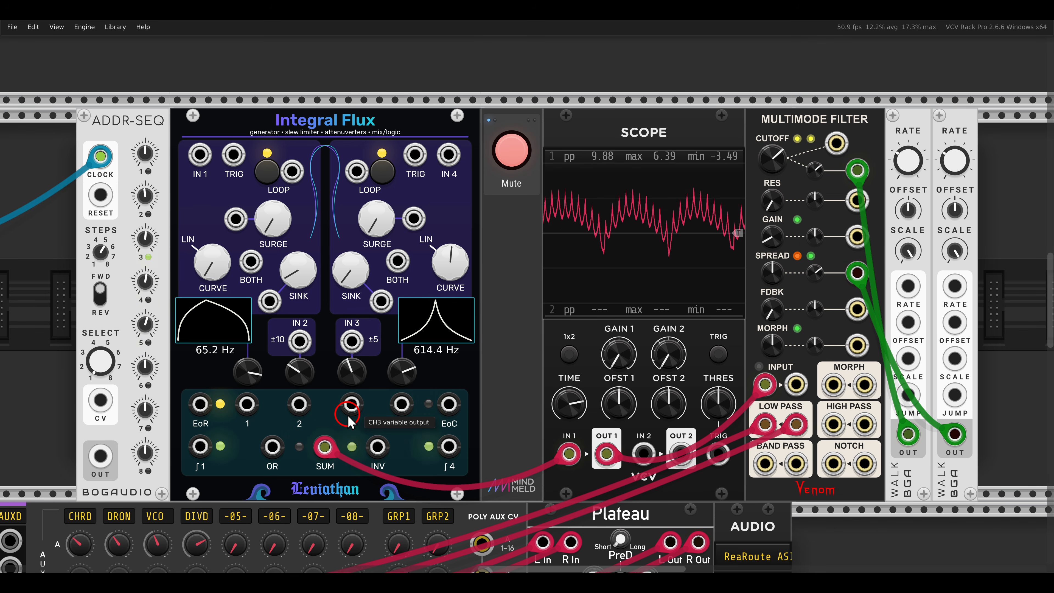
{"action": "left_click", "coordinate": [523, 160]}
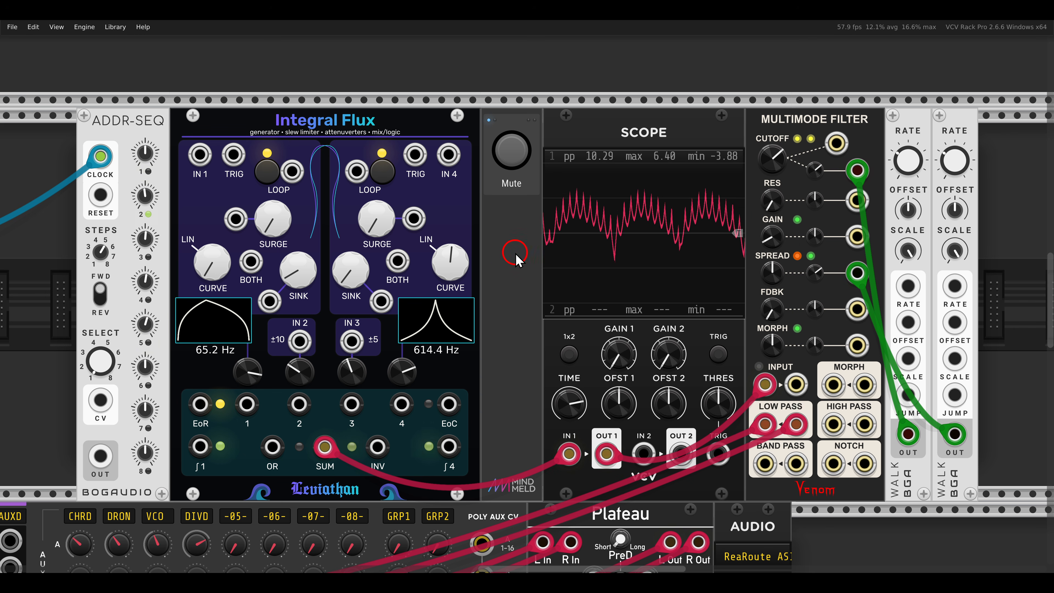
{"action": "mouse_move", "coordinate": [274, 316]}
{"action": "left_mouse_down"}
{"action": "mouse_move", "coordinate": [373, 368]}
{"action": "mouse_move", "coordinate": [351, 376]}
{"action": "mouse_move", "coordinate": [343, 419]}
{"action": "mouse_move", "coordinate": [354, 353]}
{"action": "mouse_move", "coordinate": [353, 382]}
{"action": "mouse_move", "coordinate": [354, 365]}
{"action": "left_mouse_up"}
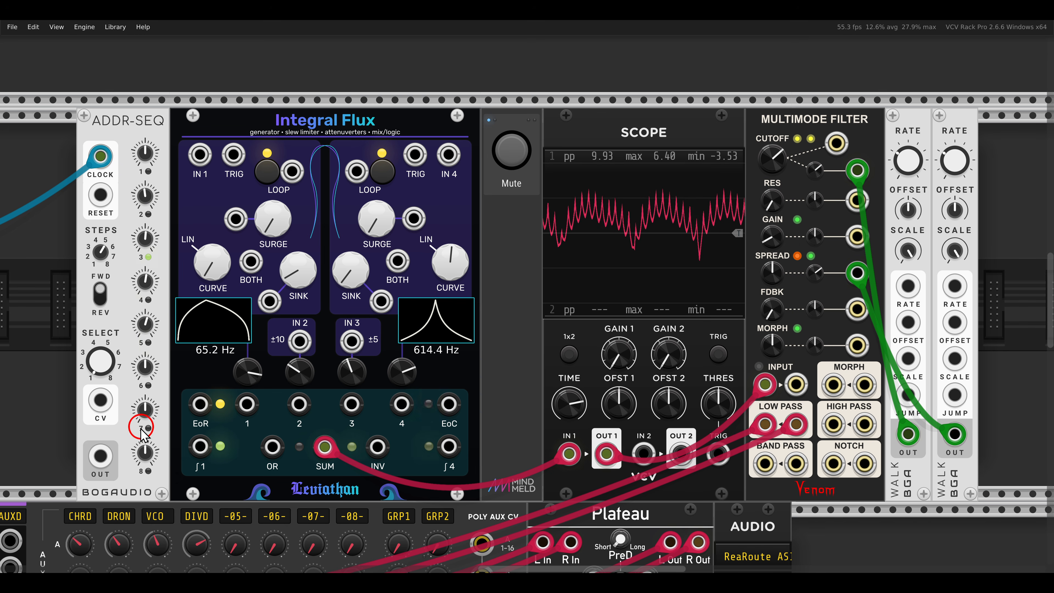
{"action": "left_click_drag", "start_coordinate": [100, 455], "coordinate": [397, 261]}
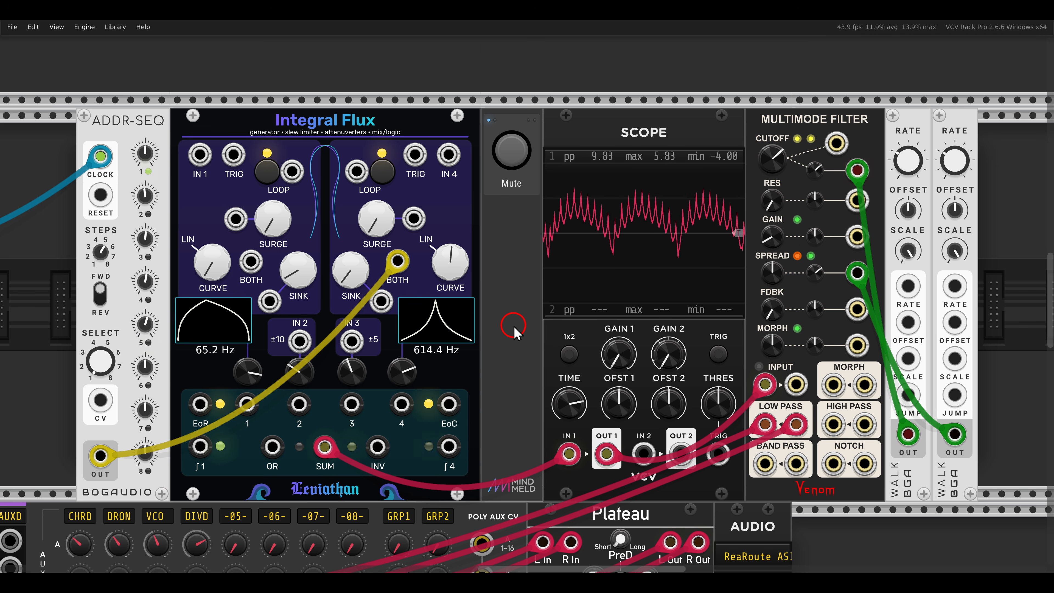
Step: Go to the patch with VCO, Walk and the Surge XT Delay, then solo and unmute its voice
{"action": "scroll", "coordinate": [514, 332], "scroll_direction": "down", "scroll_amount": 4}
{"action": "scroll", "coordinate": [514, 332], "scroll_direction": "down", "scroll_amount": 20}
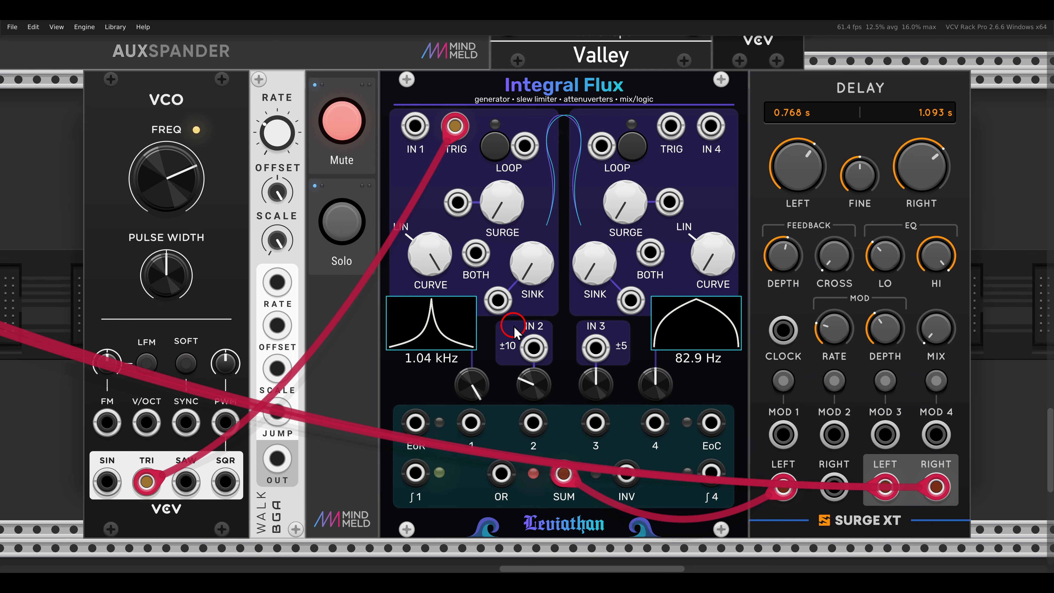
{"action": "left_click_drag", "start_coordinate": [431, 101], "coordinate": [479, 154]}
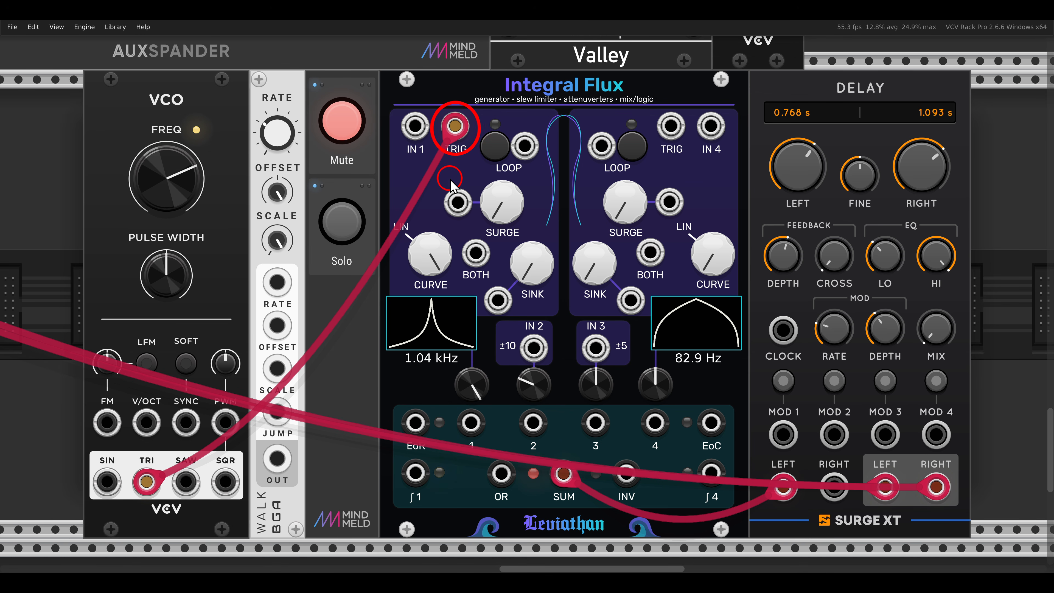
{"action": "key", "text": "Escape"}
{"action": "left_click", "coordinate": [347, 217]}
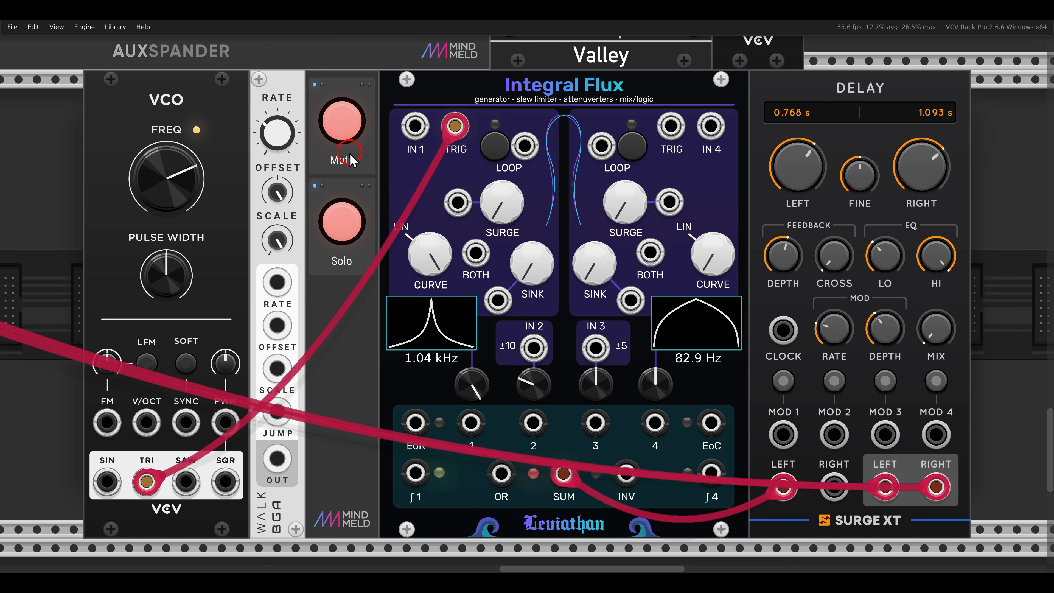
{"action": "left_click", "coordinate": [346, 133]}
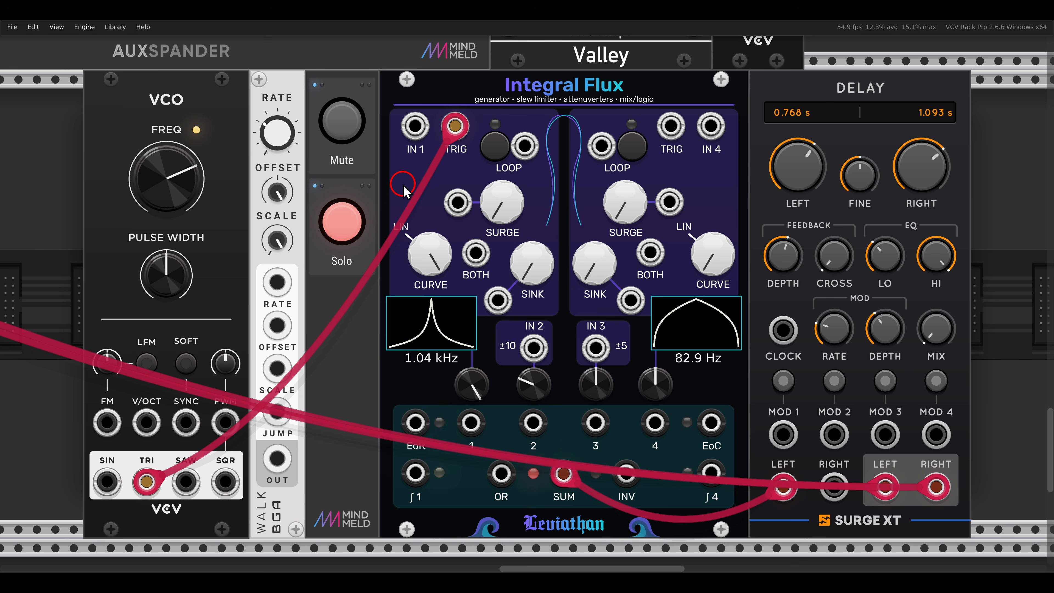
{"action": "mouse_move", "coordinate": [503, 210]}
{"action": "left_mouse_down"}
{"action": "mouse_move", "coordinate": [508, 149]}
{"action": "mouse_move", "coordinate": [511, 202]}
{"action": "mouse_move", "coordinate": [506, 165]}
{"action": "mouse_move", "coordinate": [507, 191]}
{"action": "left_mouse_up"}
{"action": "left_click_drag", "start_coordinate": [278, 458], "coordinate": [457, 205]}
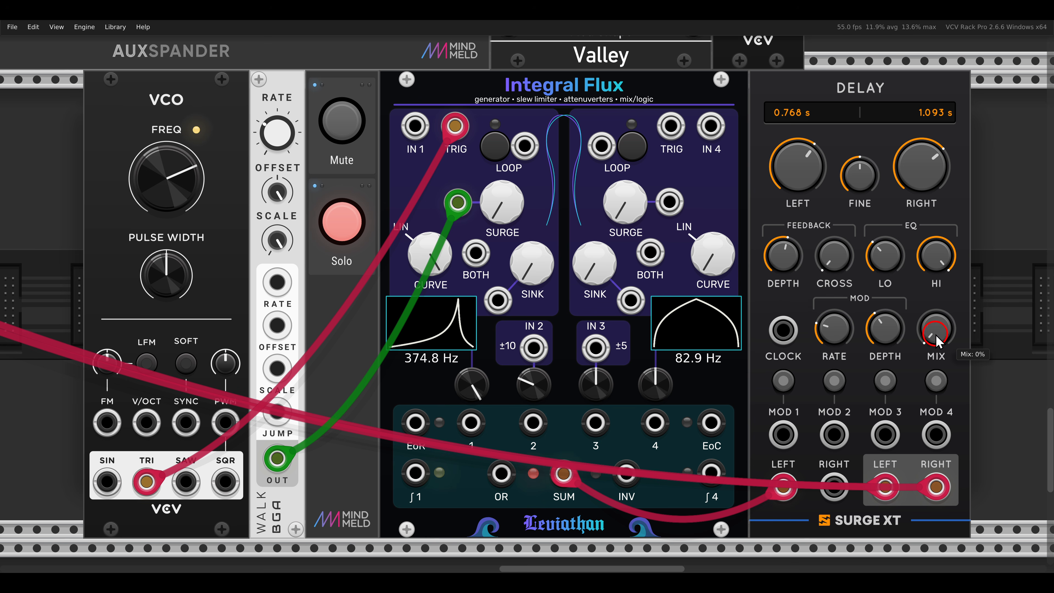
{"action": "left_click_drag", "start_coordinate": [933, 336], "coordinate": [907, 262]}
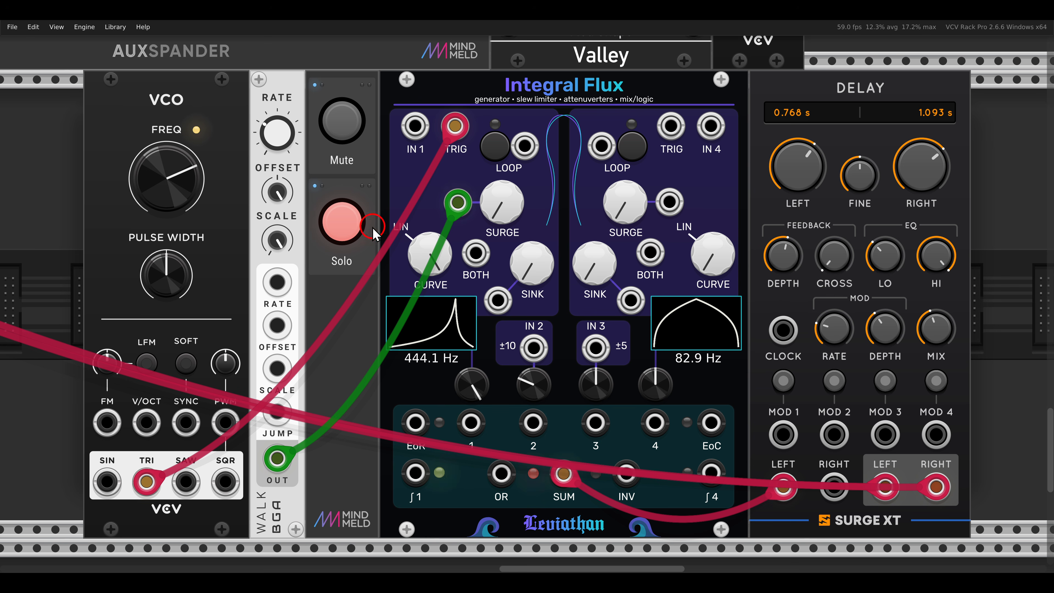
Step: Turn off the current voice's Solo and unmute the voice in the patch with VCO, frolic and Scope
{"action": "left_click", "coordinate": [341, 225]}
{"action": "scroll", "coordinate": [395, 192], "scroll_direction": "down", "scroll_amount": 8}
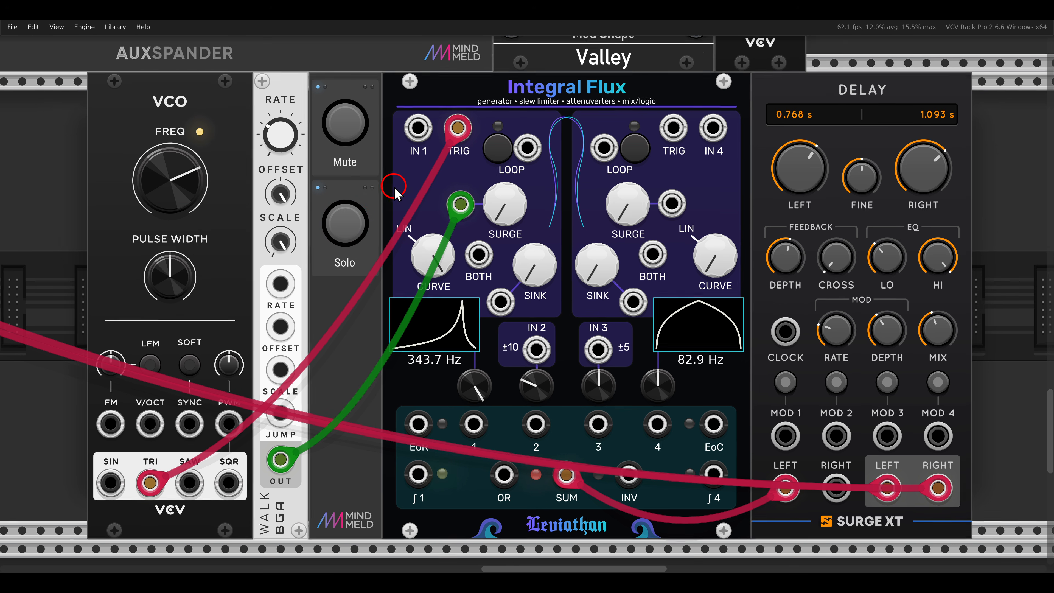
{"action": "scroll", "coordinate": [528, 147], "scroll_direction": "down", "scroll_amount": 2}
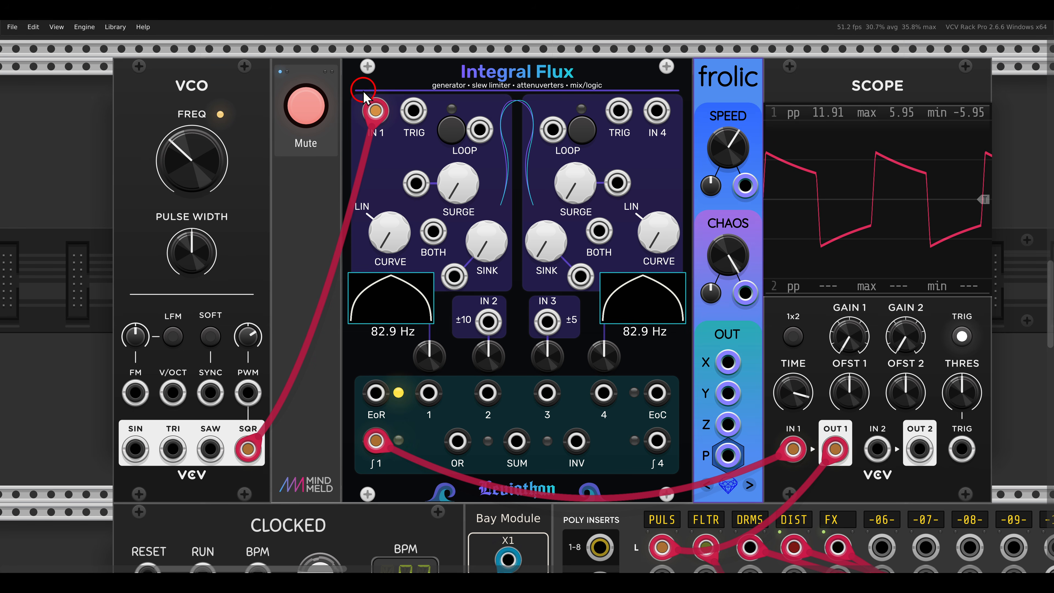
{"action": "left_click", "coordinate": [384, 116]}
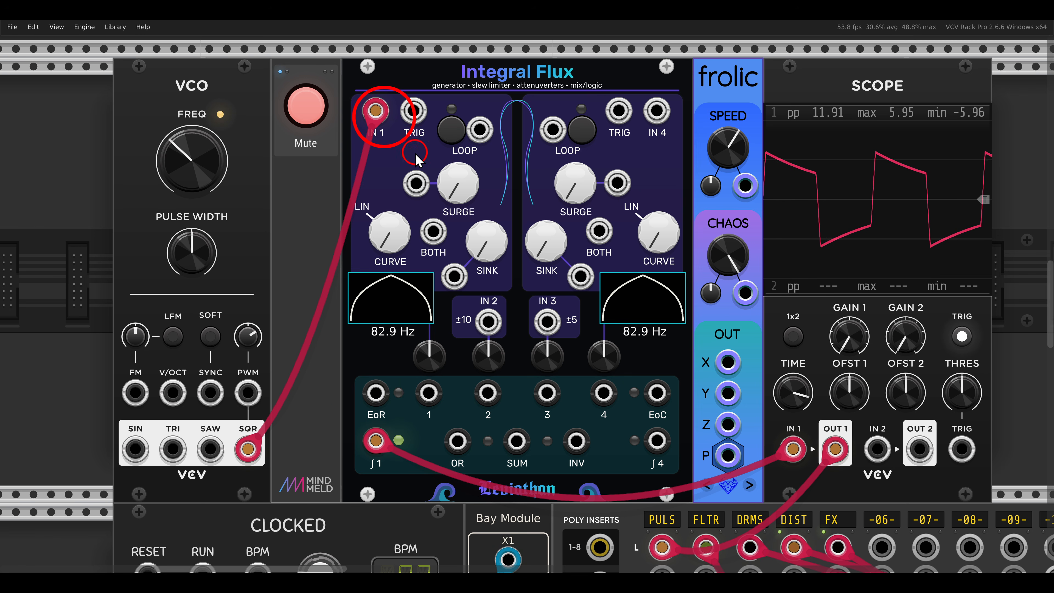
{"action": "left_click", "coordinate": [376, 440]}
{"action": "left_click", "coordinate": [315, 129]}
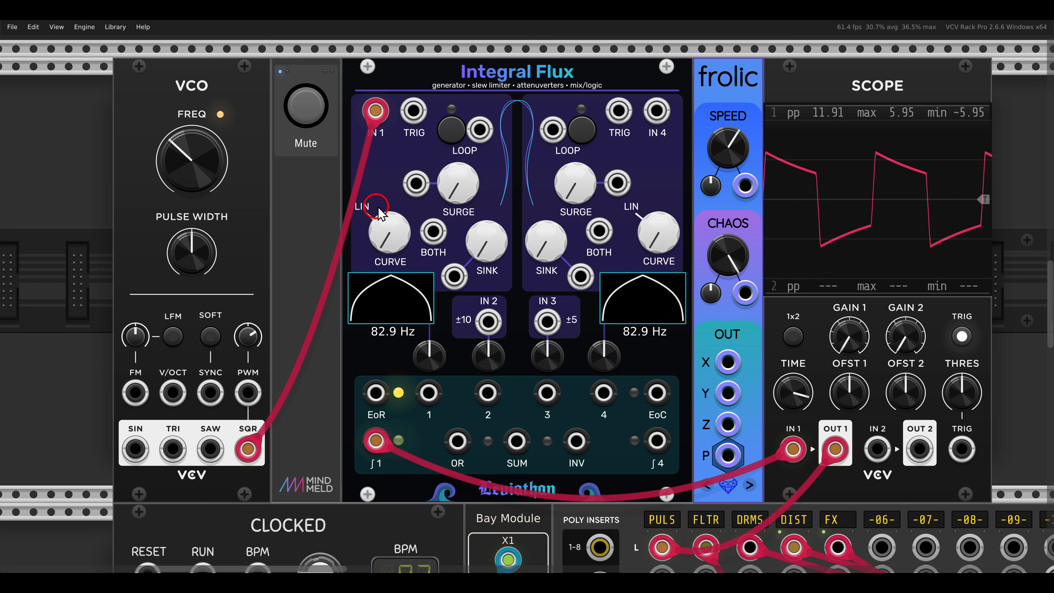
Step: Route frolic's X and Y through Integral Flux's IN 2 and IN 3, with outputs 2 and 3 feeding channel 1's SURGE and SINK inputs
{"action": "mouse_move", "coordinate": [456, 183]}
{"action": "left_mouse_down"}
{"action": "mouse_move", "coordinate": [453, 99]}
{"action": "mouse_move", "coordinate": [453, 187]}
{"action": "left_mouse_up"}
{"action": "left_click_drag", "start_coordinate": [478, 234], "coordinate": [481, 286]}
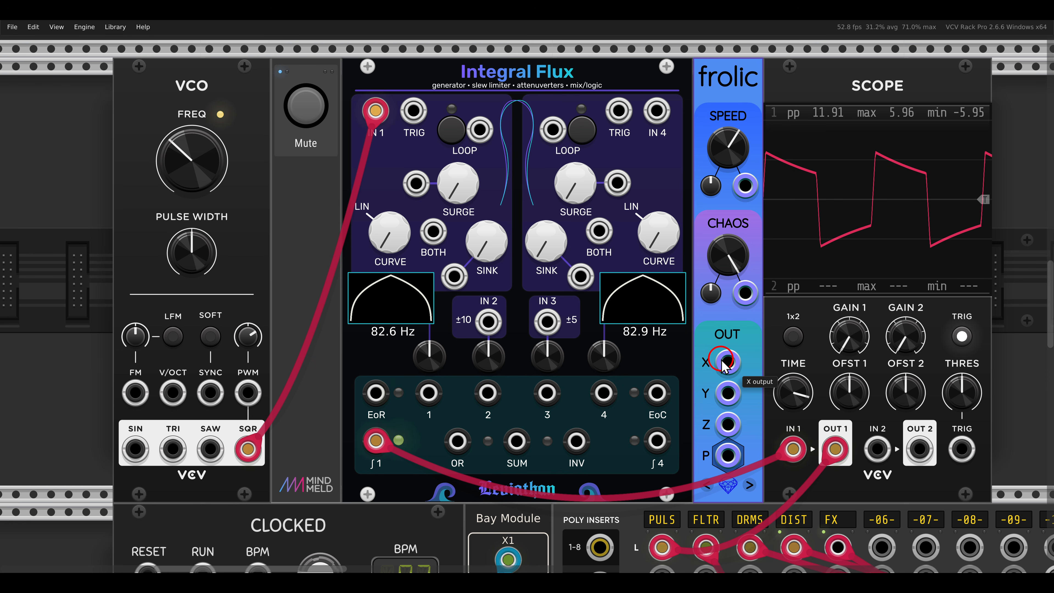
{"action": "left_click_drag", "start_coordinate": [727, 361], "coordinate": [726, 393]}
{"action": "left_click_drag", "start_coordinate": [487, 392], "coordinate": [416, 183]}
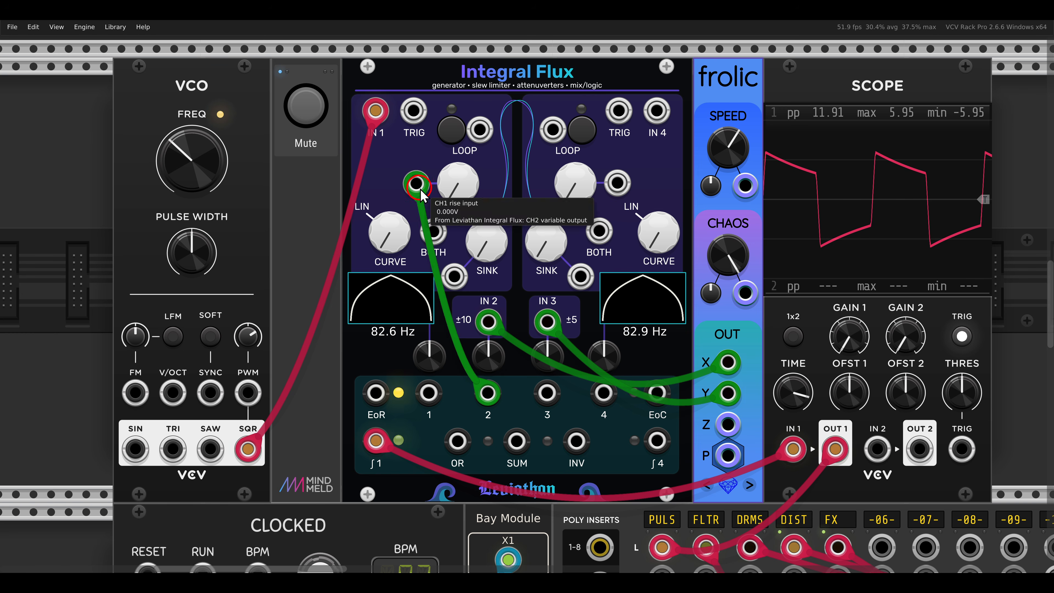
{"action": "left_click_drag", "start_coordinate": [455, 276], "coordinate": [547, 392]}
Step: Raise channel 1's SURGE and SINK and the channel 2 and 3 attenuverters, and connect frolic's Z to VCO's PWM input
{"action": "left_click_drag", "start_coordinate": [463, 195], "coordinate": [486, 270]}
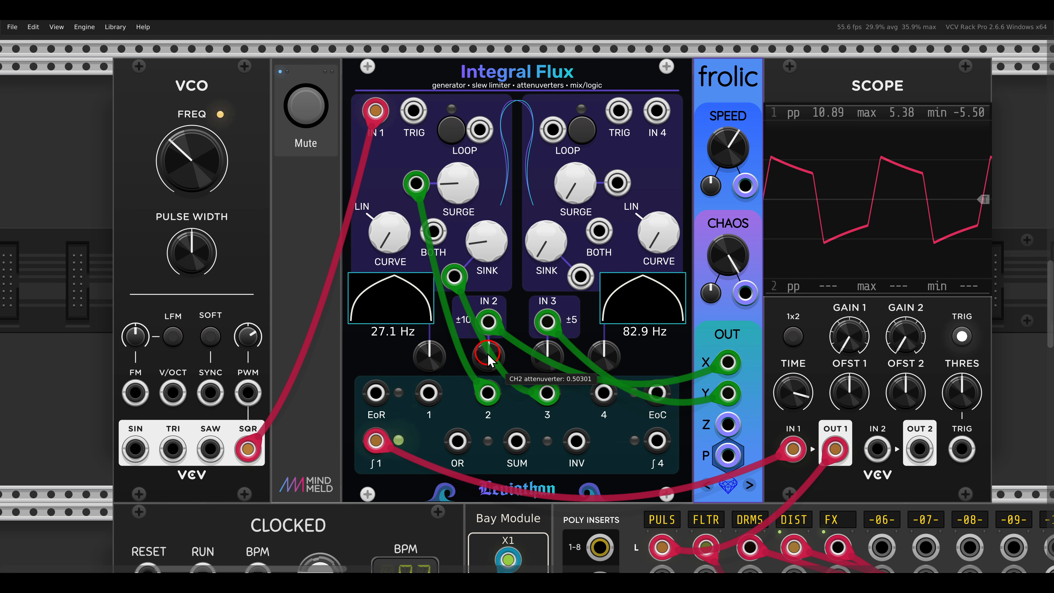
{"action": "left_click_drag", "start_coordinate": [488, 358], "coordinate": [546, 323]}
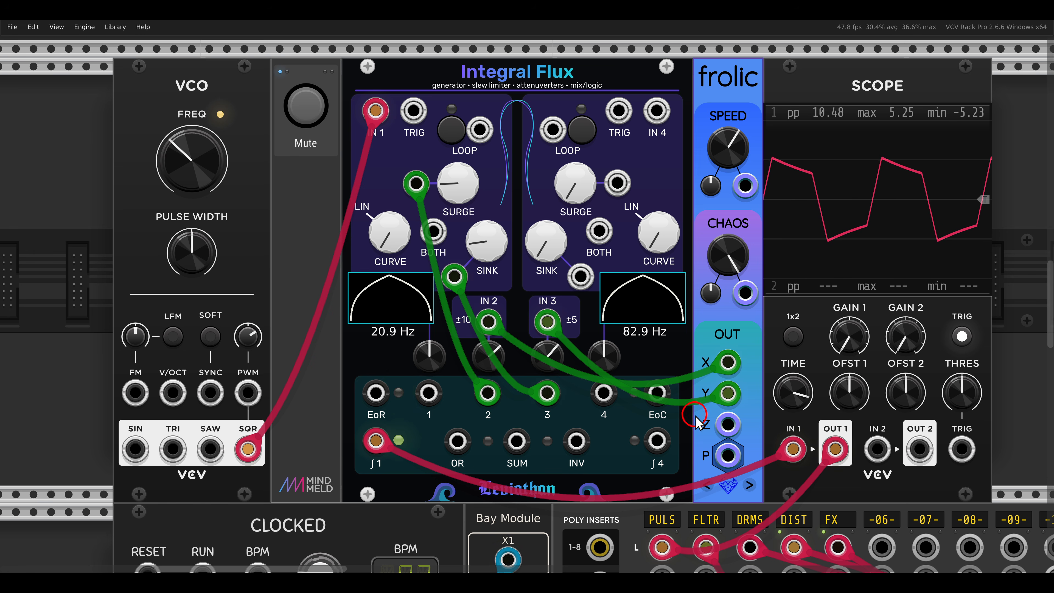
{"action": "left_click_drag", "start_coordinate": [728, 423], "coordinate": [254, 392]}
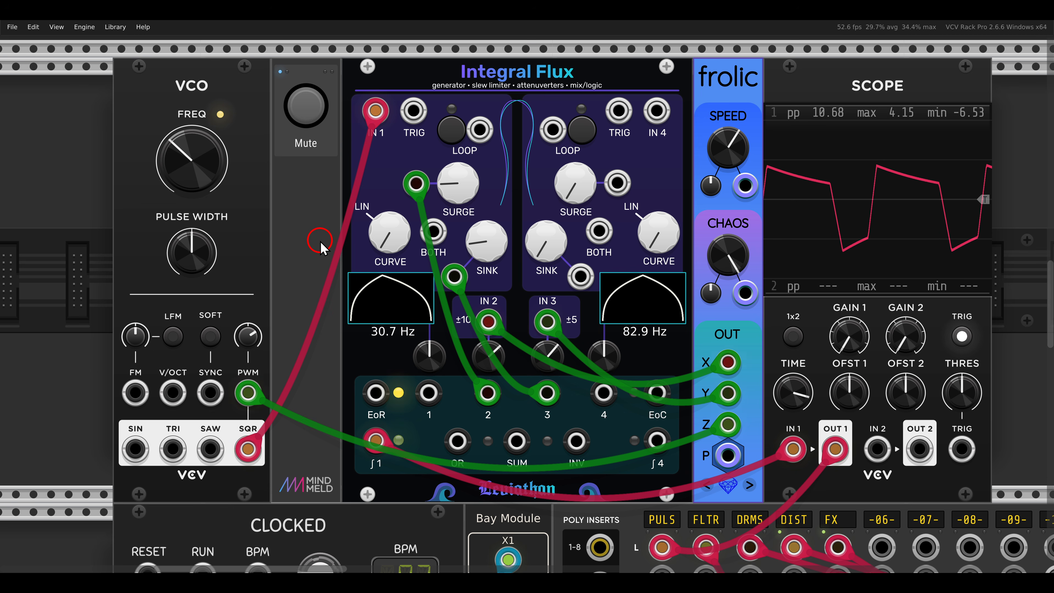
Step: Go to the patch with slips, VCO and RSCL and unmute its voice
{"action": "scroll", "coordinate": [320, 241], "scroll_direction": "down", "scroll_amount": 10}
{"action": "scroll", "coordinate": [320, 242], "scroll_direction": "down", "scroll_amount": 5}
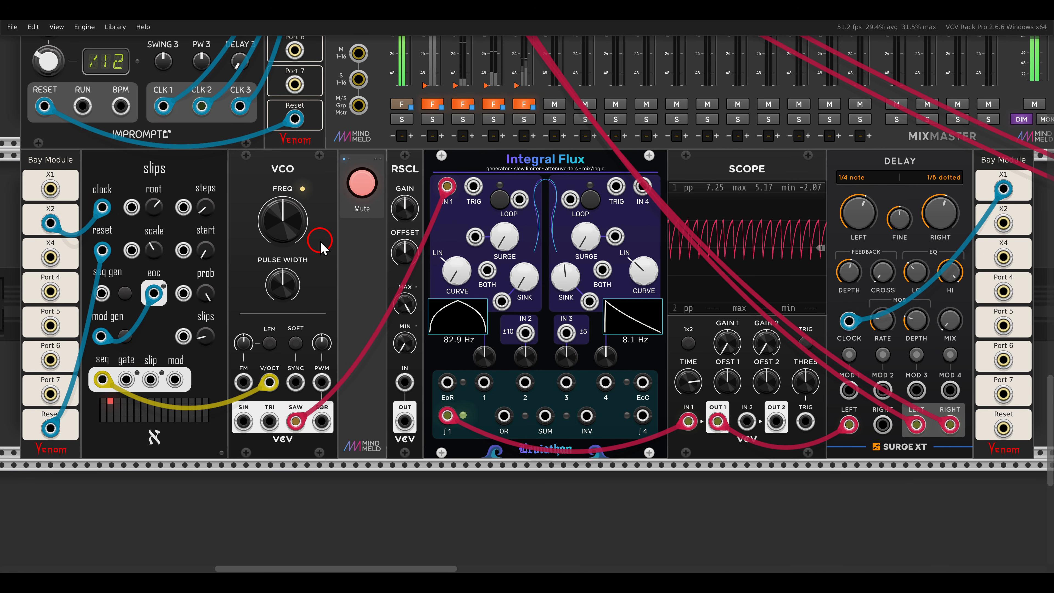
{"action": "left_click", "coordinate": [363, 188]}
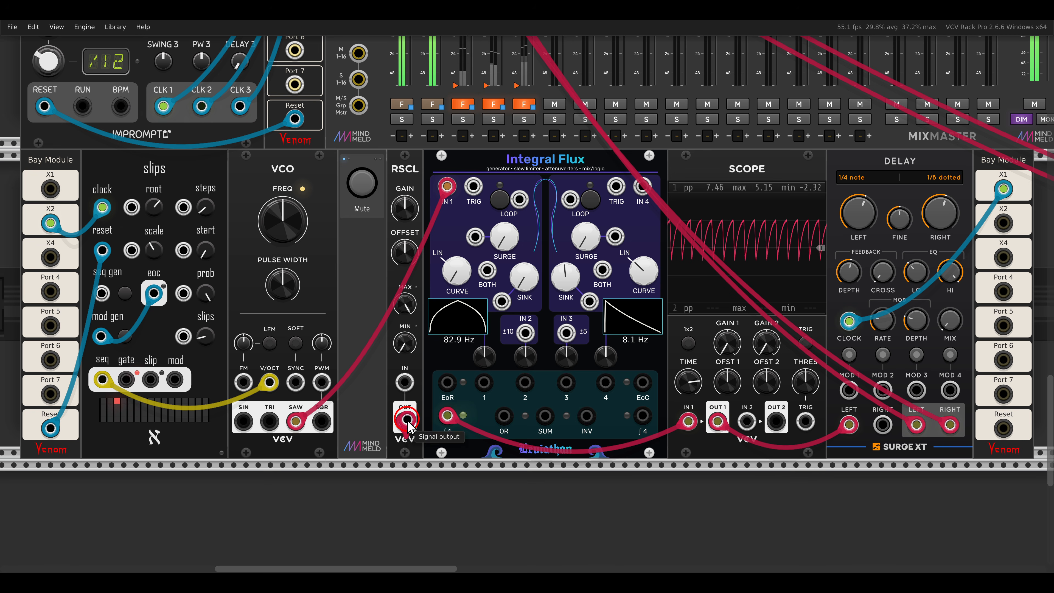
{"action": "left_click_drag", "start_coordinate": [407, 421], "coordinate": [484, 277]}
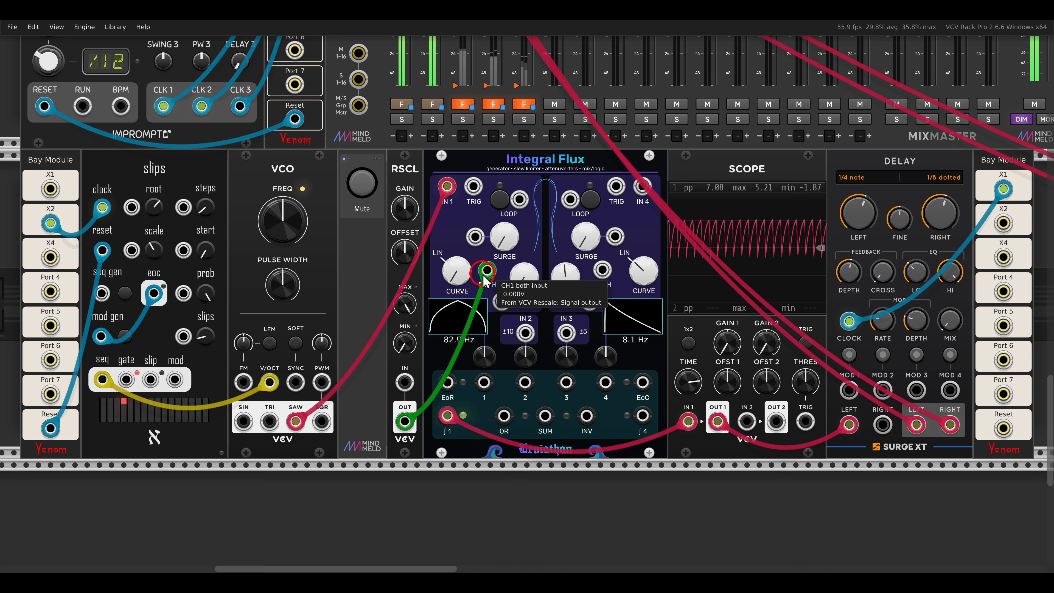
{"action": "left_click_drag", "start_coordinate": [404, 251], "coordinate": [405, 294]}
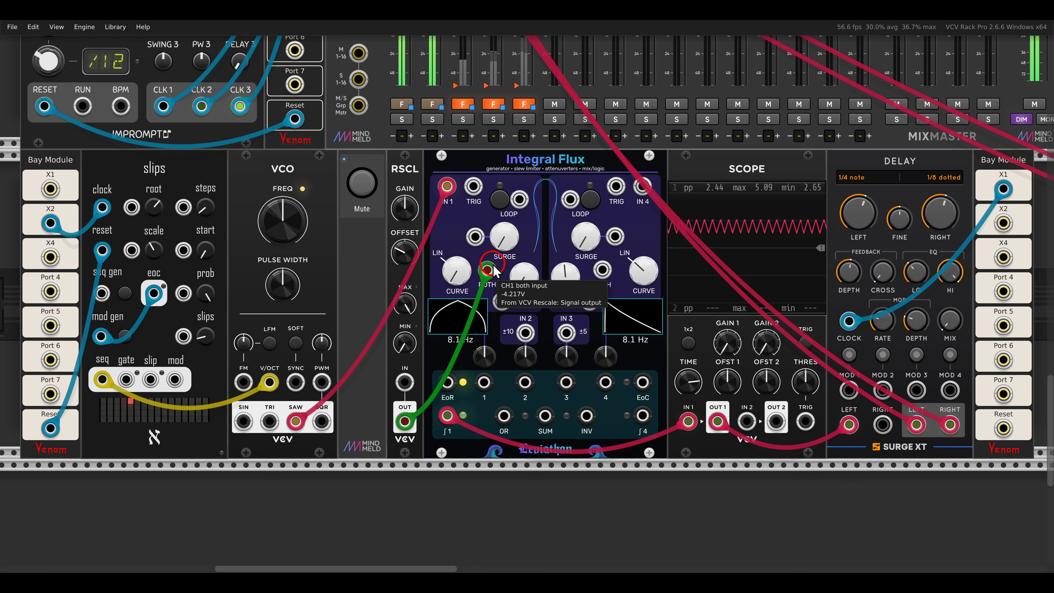
{"action": "mouse_move", "coordinate": [403, 253]}
{"action": "left_mouse_down"}
{"action": "mouse_move", "coordinate": [408, 236]}
{"action": "mouse_move", "coordinate": [410, 306]}
{"action": "mouse_move", "coordinate": [411, 248]}
{"action": "mouse_move", "coordinate": [420, 307]}
{"action": "mouse_move", "coordinate": [421, 203]}
{"action": "mouse_move", "coordinate": [419, 266]}
{"action": "mouse_move", "coordinate": [421, 222]}
{"action": "mouse_move", "coordinate": [412, 258]}
{"action": "mouse_move", "coordinate": [415, 238]}
{"action": "left_mouse_up"}
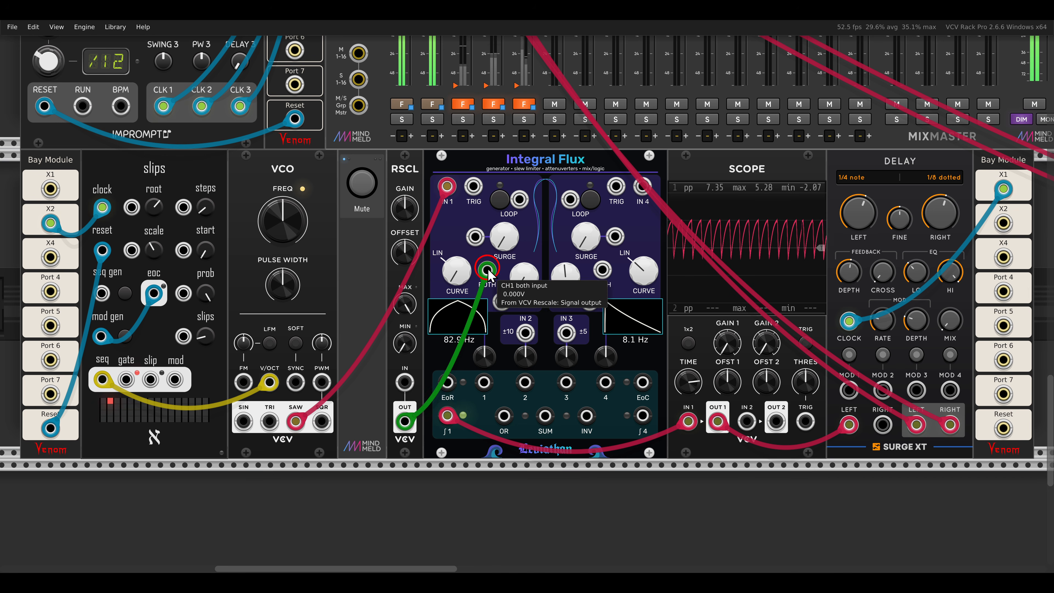
{"action": "left_click_drag", "start_coordinate": [487, 270], "coordinate": [460, 382]}
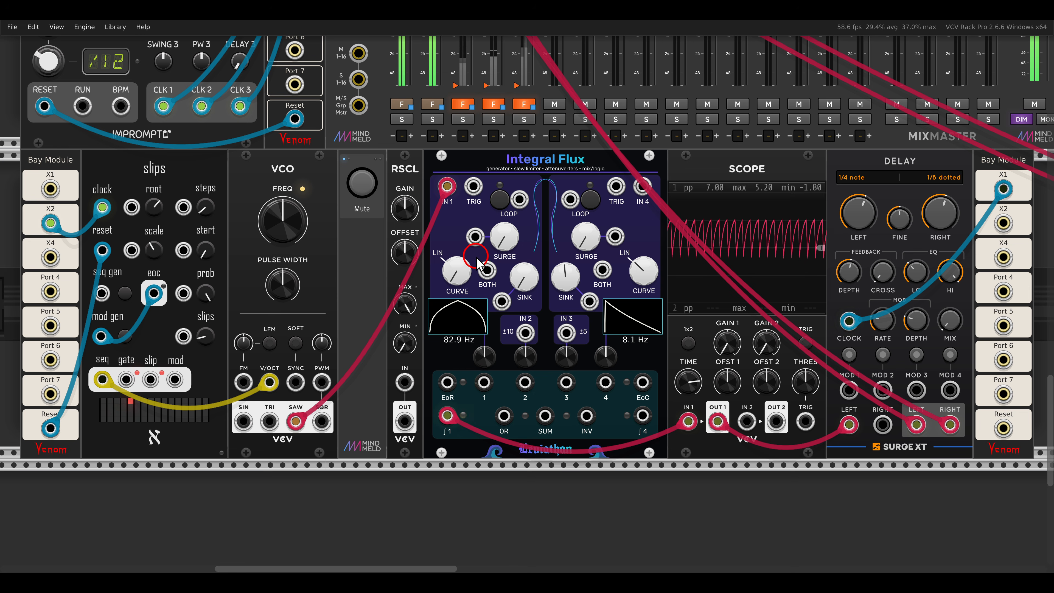
{"action": "left_click", "coordinate": [590, 200]}
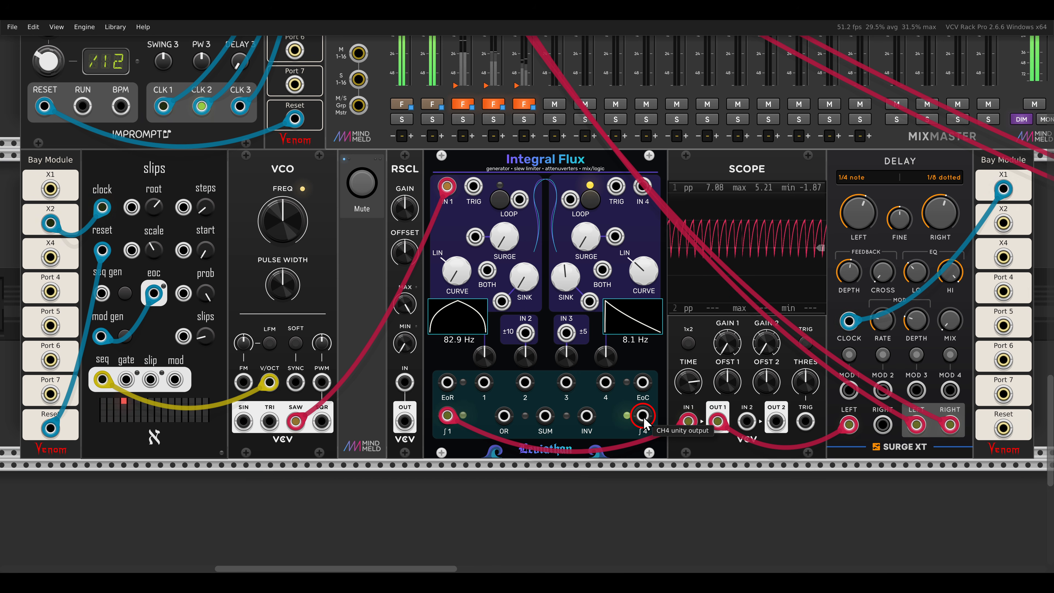
{"action": "left_click_drag", "start_coordinate": [605, 382], "coordinate": [486, 270]}
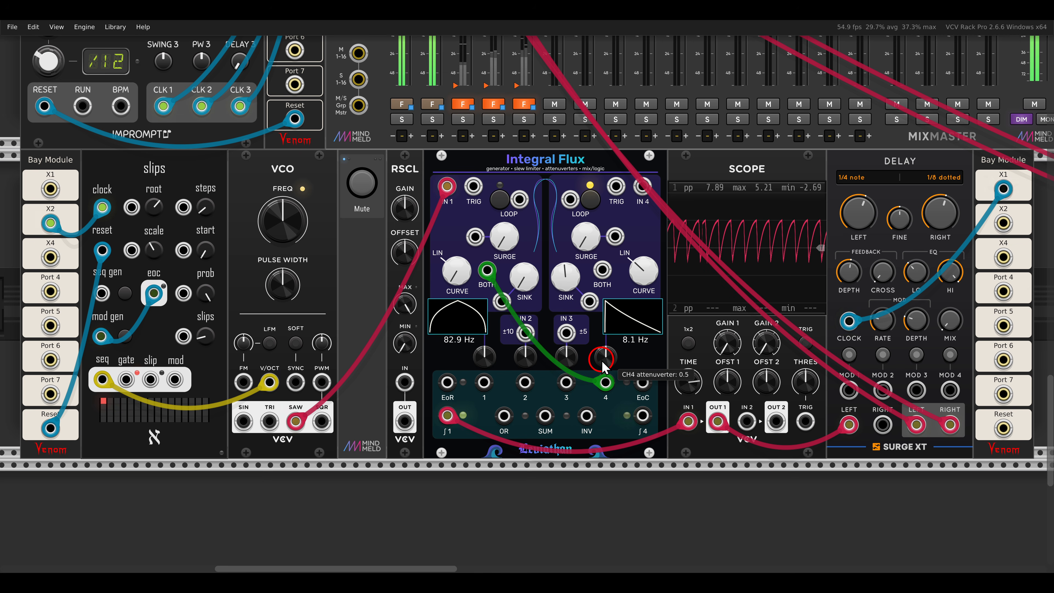
{"action": "left_click_drag", "start_coordinate": [599, 354], "coordinate": [590, 298]}
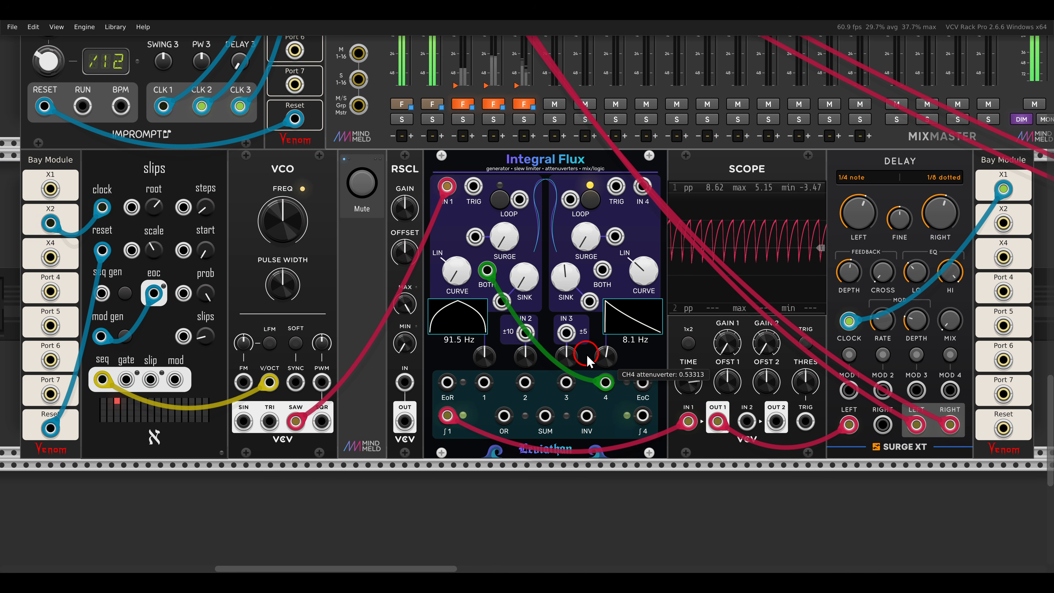
{"action": "left_click_drag", "start_coordinate": [587, 355], "coordinate": [585, 353]}
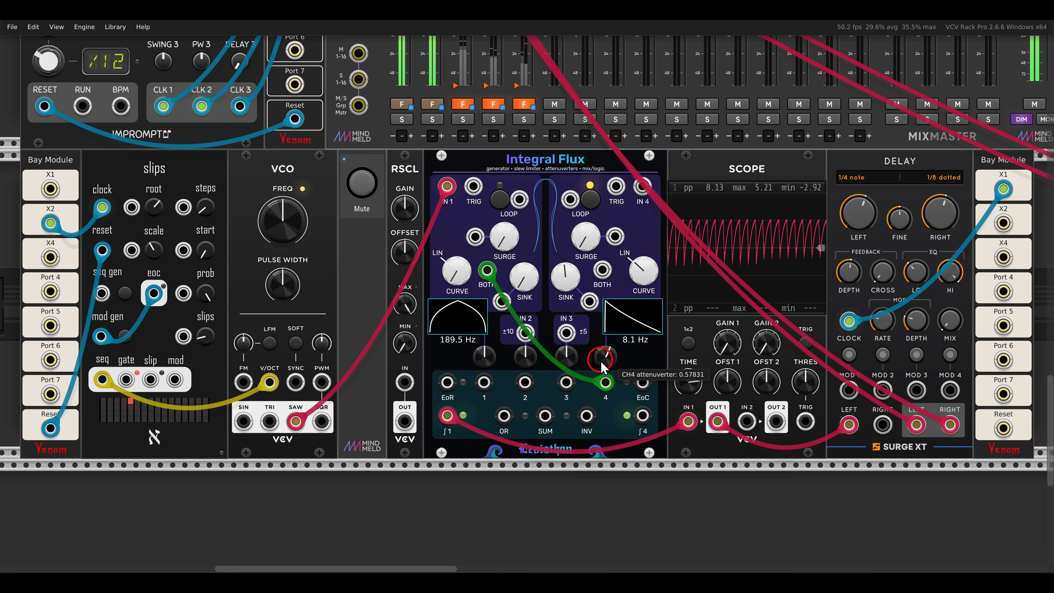
{"action": "left_click_drag", "start_coordinate": [601, 360], "coordinate": [601, 368]}
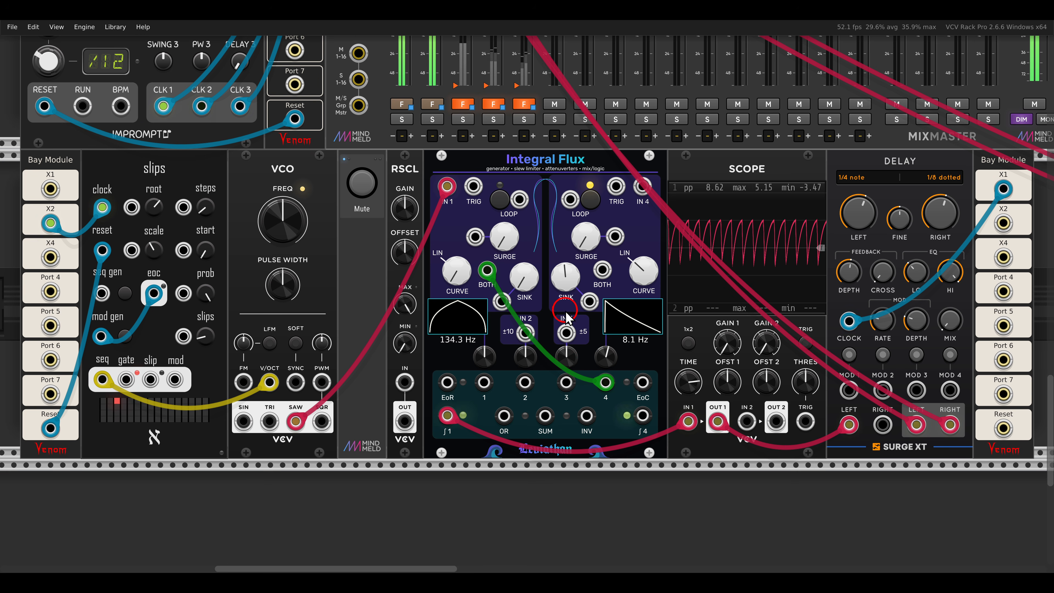
Step: Connect slips' mod output to channel 4's SINK input and move the channel 1 BOTH cable from output 4 to SUM
{"action": "left_click_drag", "start_coordinate": [590, 299], "coordinate": [174, 378]}
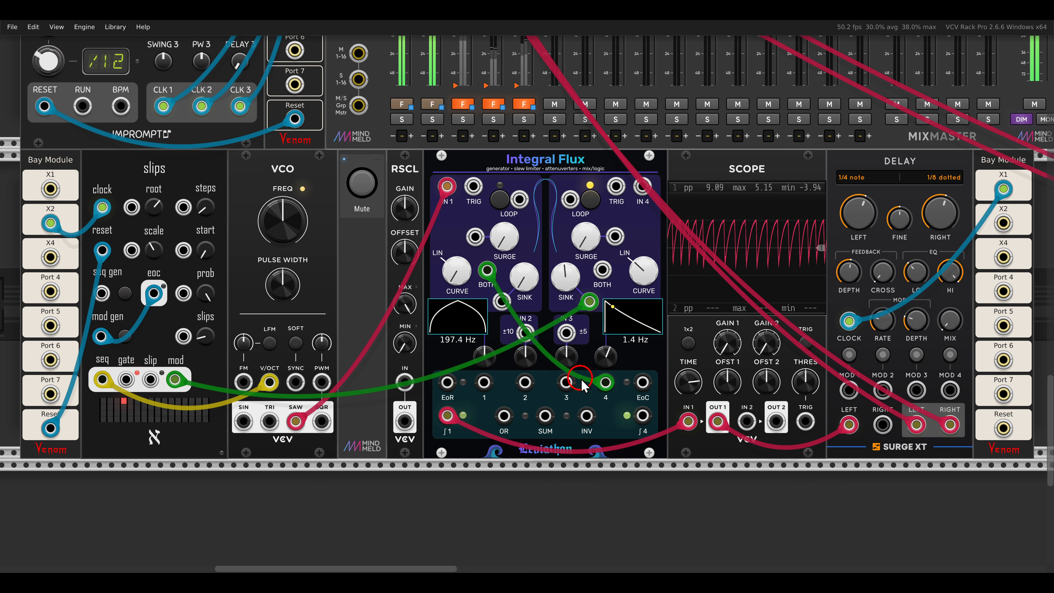
{"action": "left_click_drag", "start_coordinate": [605, 382], "coordinate": [545, 415]}
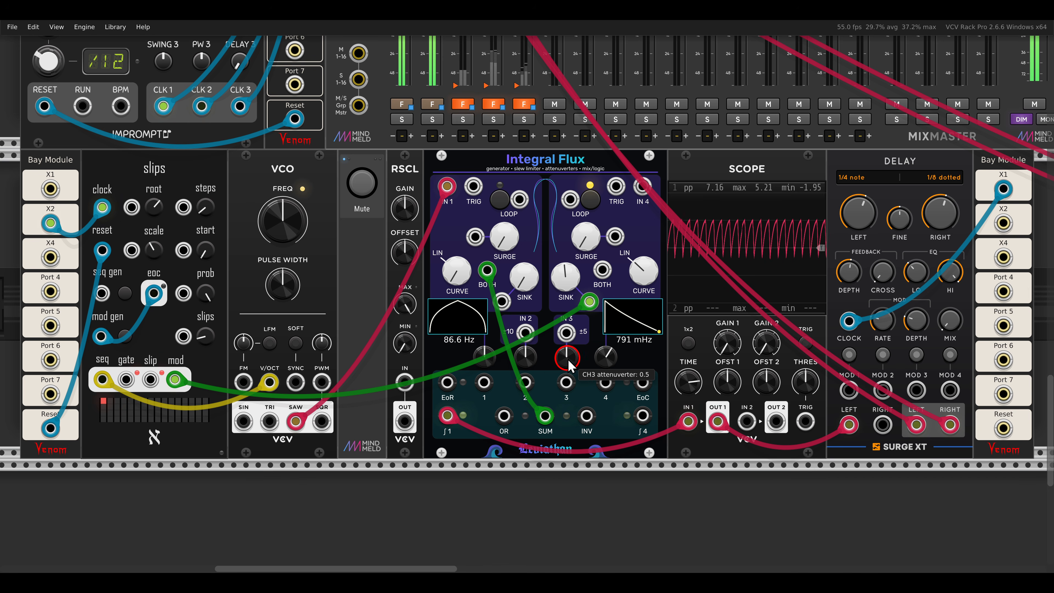
Step: Lower channel 3's attenuverter and raise channel 4's to about 0.76 to balance the summed modulation, and increase the Delay's Mix
{"action": "left_click_drag", "start_coordinate": [569, 366], "coordinate": [568, 407]}
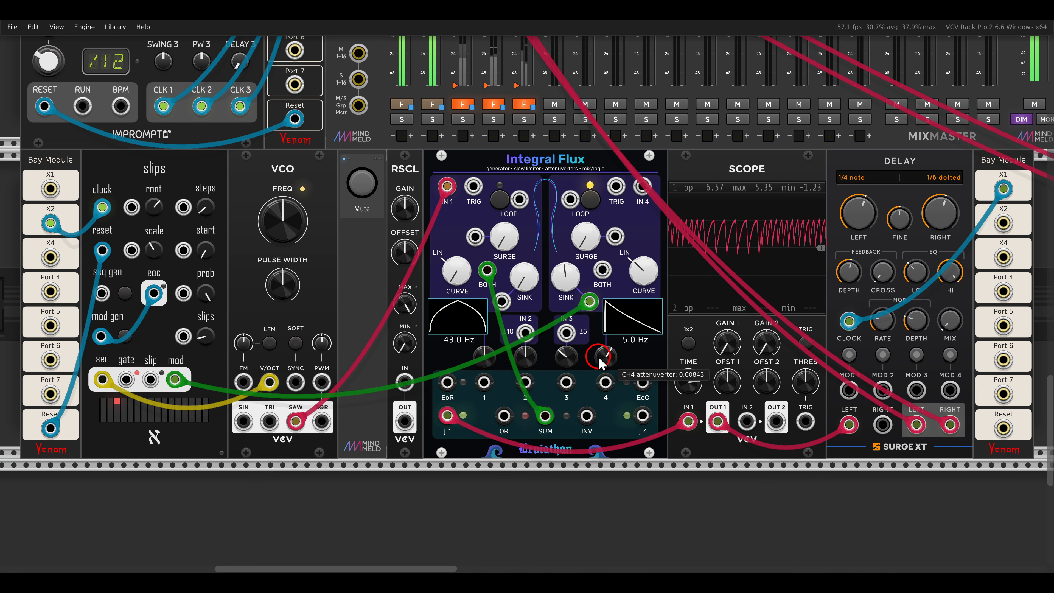
{"action": "left_click_drag", "start_coordinate": [566, 360], "coordinate": [574, 430]}
{"action": "left_click_drag", "start_coordinate": [600, 367], "coordinate": [595, 341]}
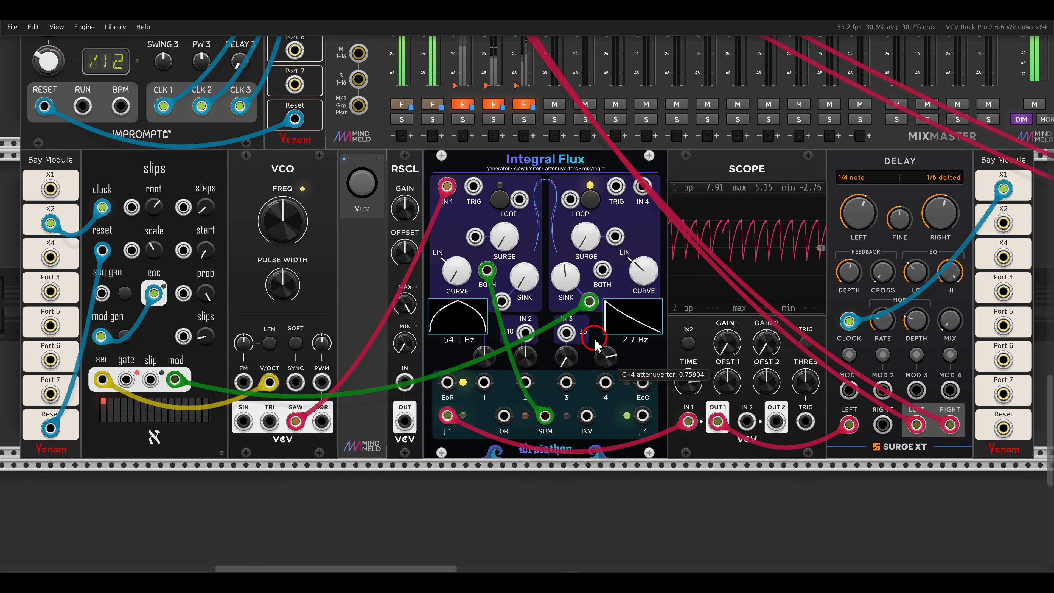
{"action": "left_click_drag", "start_coordinate": [948, 323], "coordinate": [918, 258]}
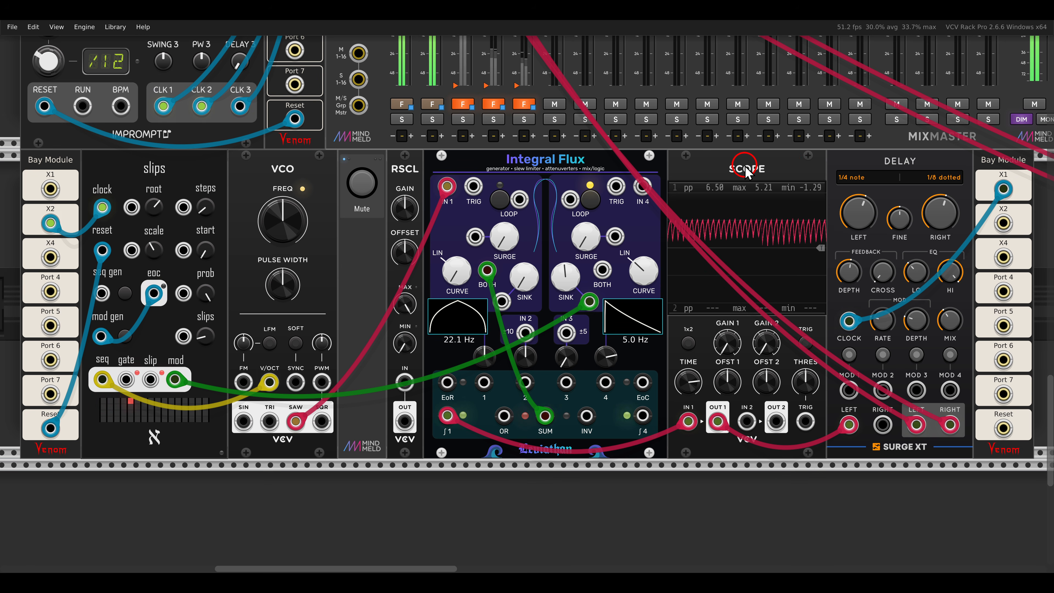
{"action": "left_click_drag", "start_coordinate": [600, 358], "coordinate": [595, 351]}
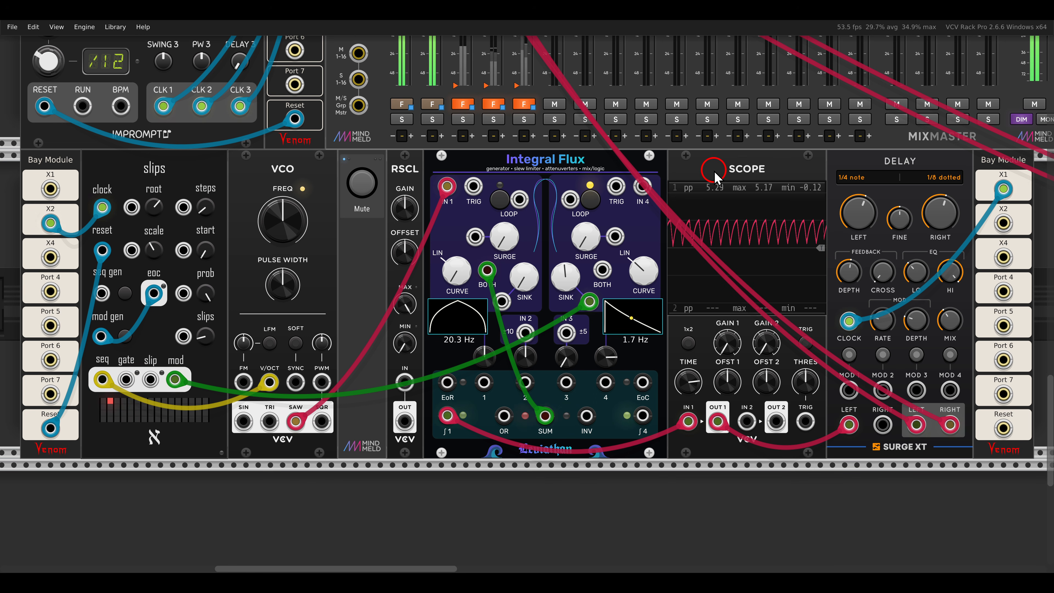
{"action": "key", "text": "1"}
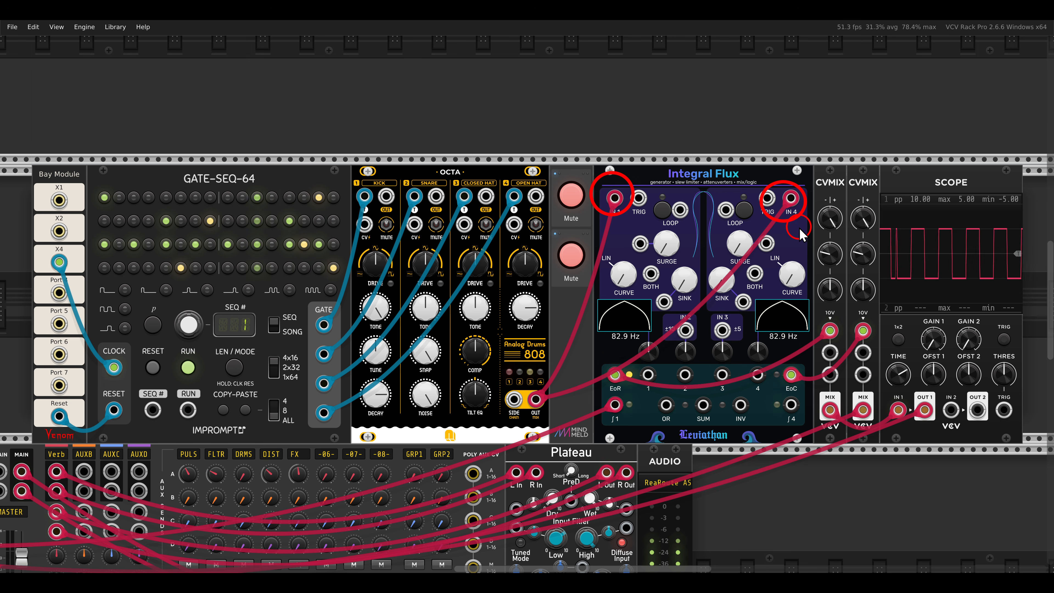
Step: Unmute both channels of the OCTA drum patch, one after the other, to add Integral Flux's EoR and EoC pulses
{"action": "left_click", "coordinate": [580, 195]}
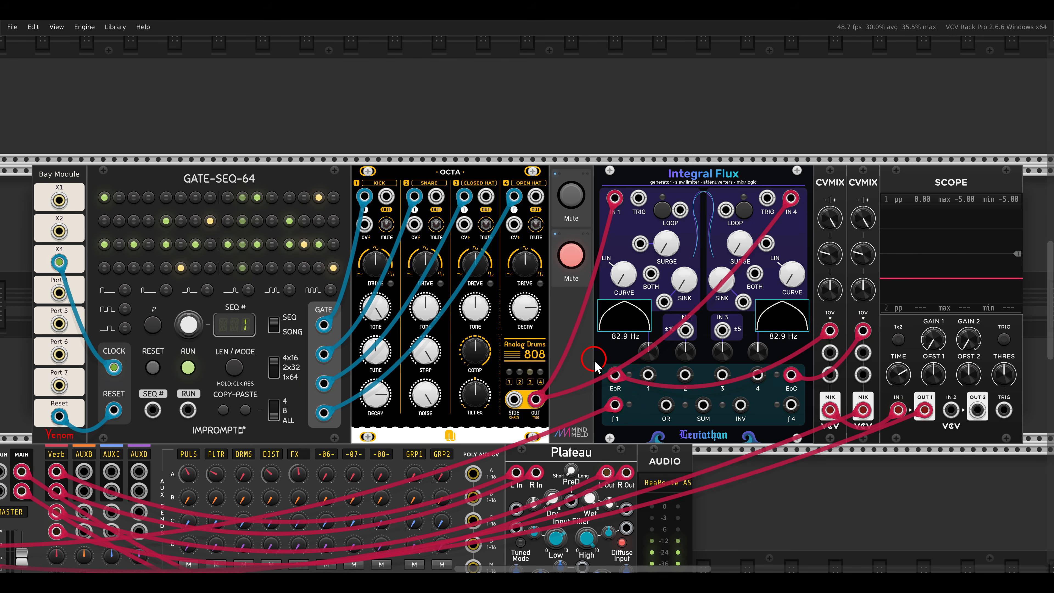
{"action": "left_click_drag", "start_coordinate": [594, 358], "coordinate": [635, 391]}
{"action": "left_click_drag", "start_coordinate": [768, 353], "coordinate": [806, 398]}
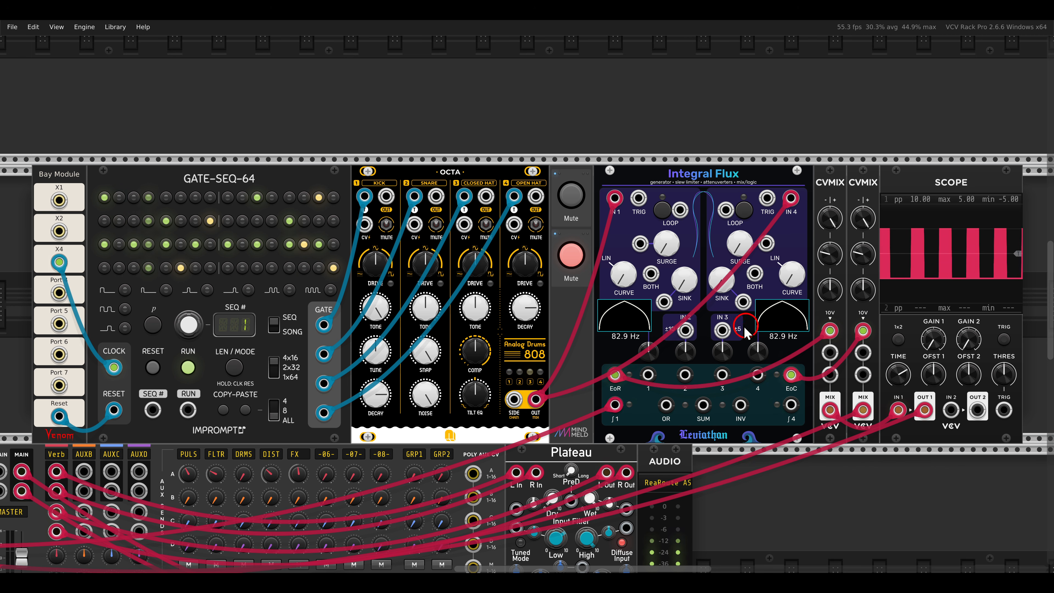
{"action": "left_click", "coordinate": [581, 254]}
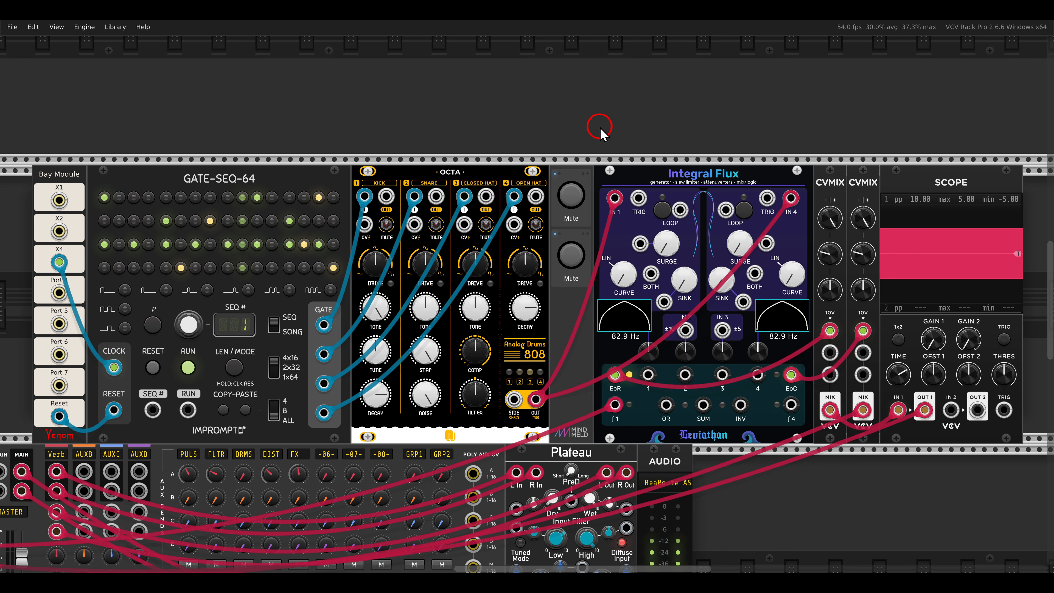
{"action": "scroll", "coordinate": [600, 128], "scroll_direction": "down", "scroll_amount": 10}
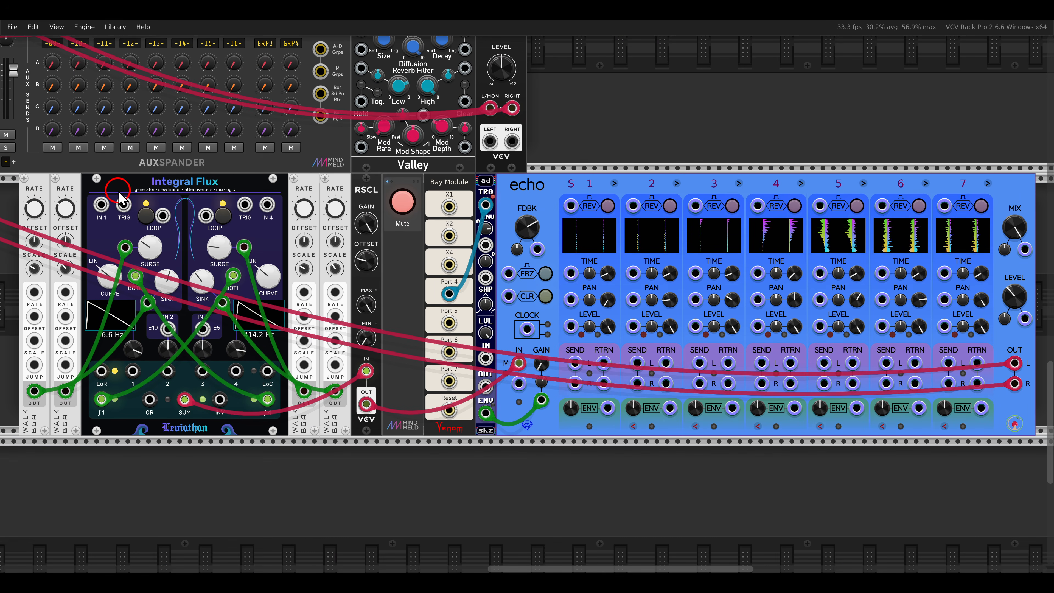
{"action": "left_click", "coordinate": [145, 215]}
{"action": "left_click_drag", "start_coordinate": [210, 210], "coordinate": [253, 241]}
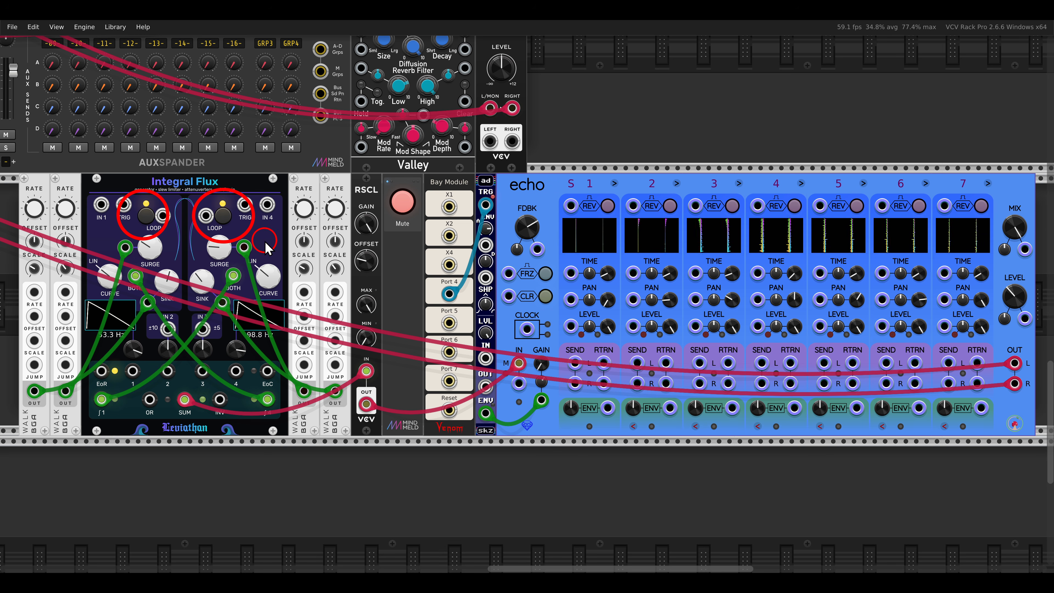
{"action": "mouse_move", "coordinate": [267, 166]}
{"action": "left_mouse_down"}
{"action": "mouse_move", "coordinate": [344, 226]}
{"action": "mouse_move", "coordinate": [297, 183]}
{"action": "mouse_move", "coordinate": [391, 242]}
{"action": "left_mouse_up"}
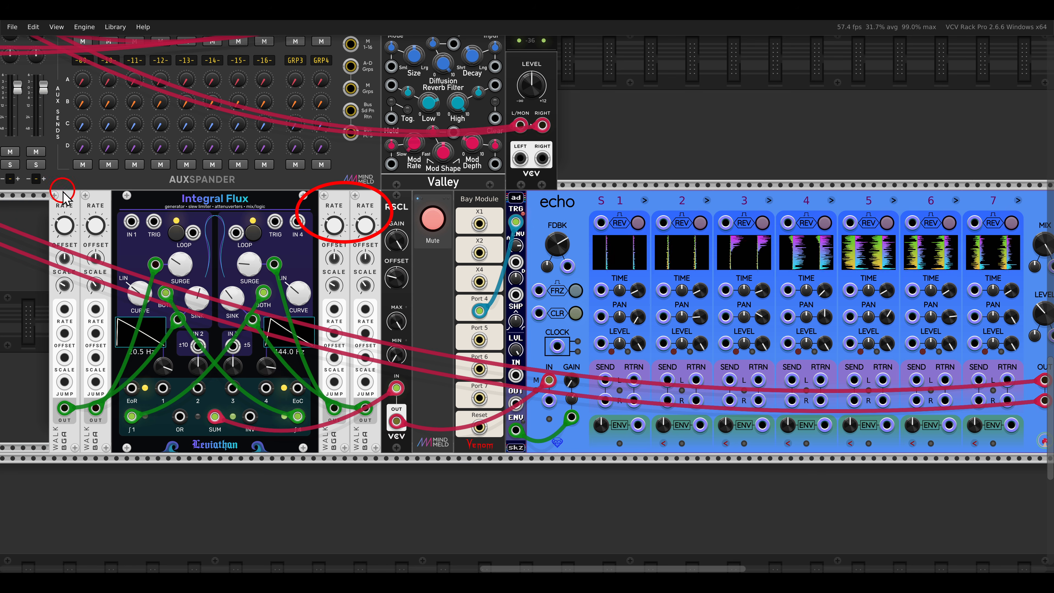
{"action": "left_click_drag", "start_coordinate": [61, 189], "coordinate": [144, 242]}
{"action": "key", "text": "Escape"}
{"action": "left_click_drag", "start_coordinate": [331, 267], "coordinate": [289, 257]}
Step: Unmute the cross-modulated, looping Integral Flux patch that feeds the echo module through RSCL
{"action": "left_click", "coordinate": [392, 215]}
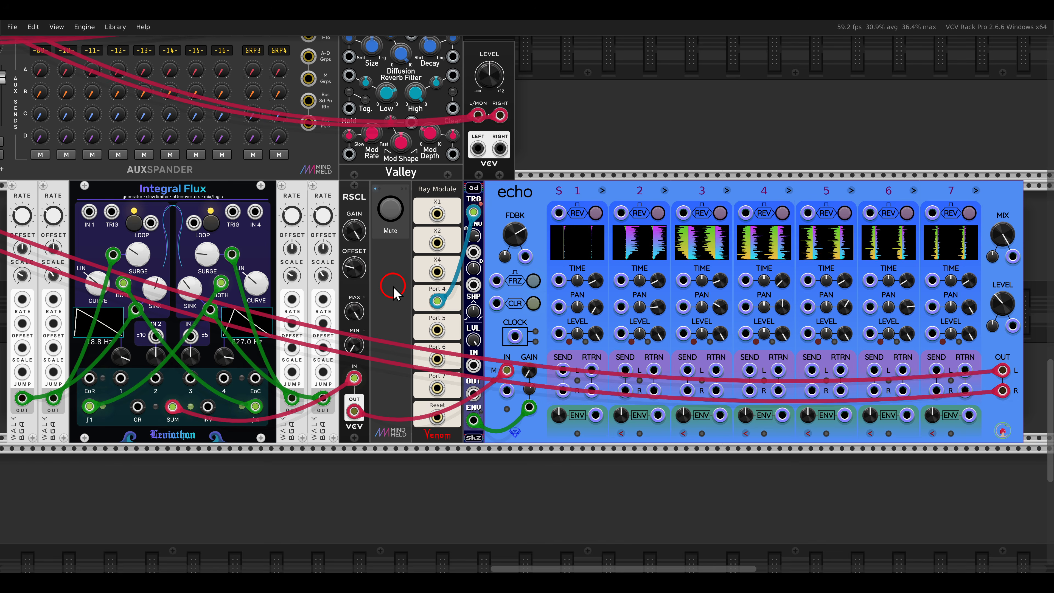
{"action": "scroll", "coordinate": [394, 293], "scroll_direction": "down", "scroll_amount": 6}
{"action": "scroll", "coordinate": [435, 284], "scroll_direction": "down", "scroll_amount": 3}
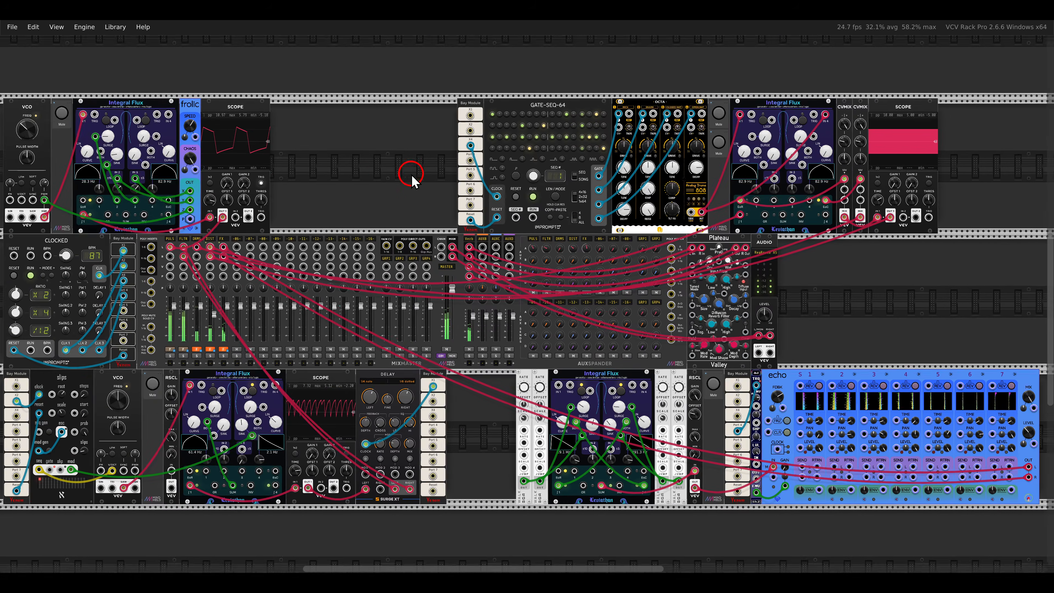